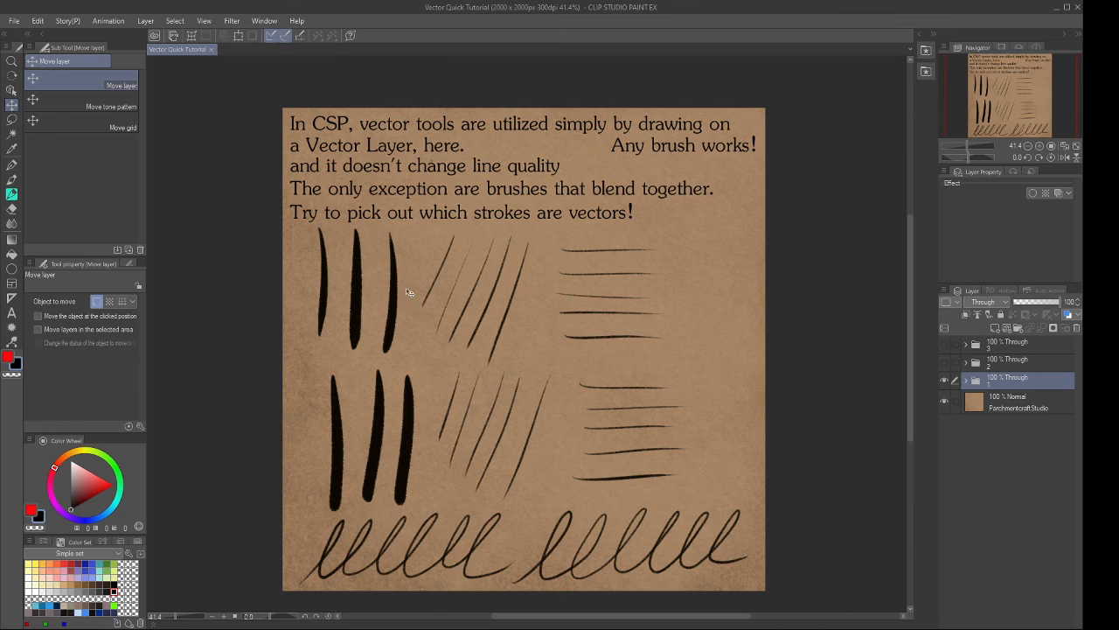
Examine the thick, slanted and horizontal stroke groups up close for differences in texture and edge quality.
left_click_drag(403, 312, 397, 332)
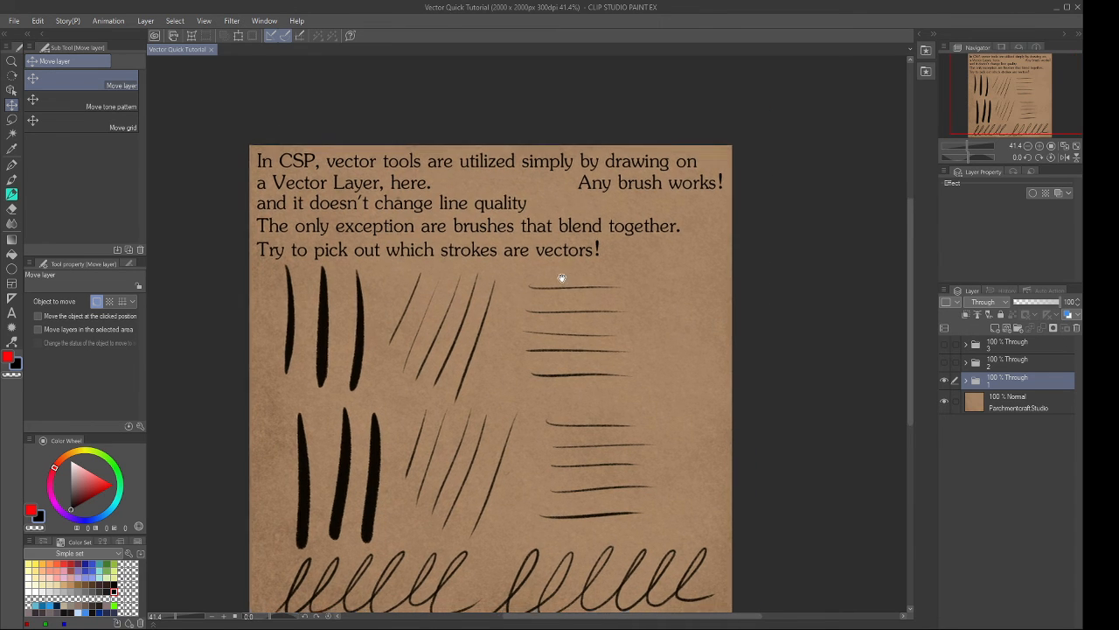
left_click_drag(560, 277, 592, 248)
left_click_drag(488, 267, 479, 225)
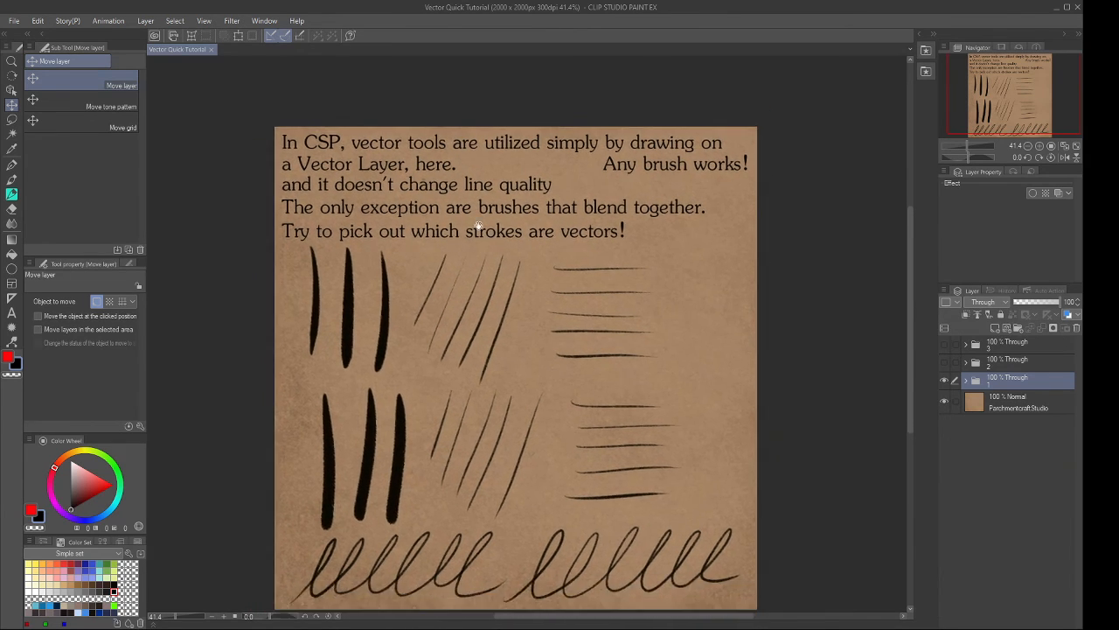
left_click_drag(443, 310, 466, 308)
left_click_drag(488, 340, 480, 139)
left_click_drag(470, 302, 507, 237)
mouse_move(376, 414)
left_mouse_down()
mouse_move(380, 387)
mouse_move(447, 417)
mouse_move(485, 314)
mouse_move(473, 542)
left_mouse_up()
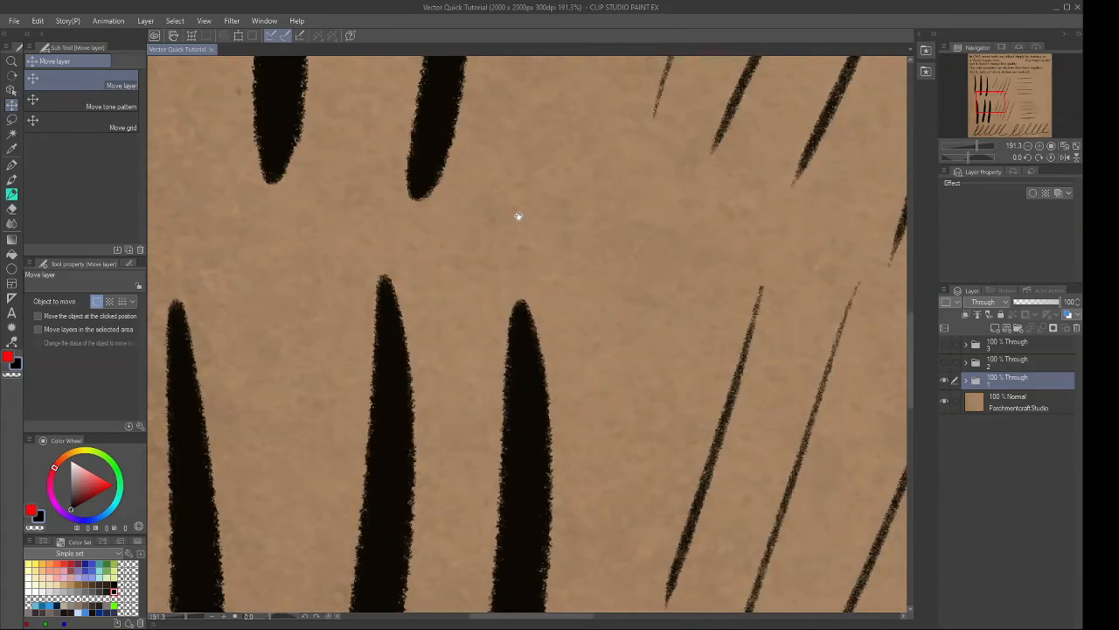
left_click_drag(520, 215, 445, 368)
left_click_drag(617, 224, 420, 383)
mouse_move(702, 265)
left_mouse_down()
mouse_move(356, 288)
mouse_move(480, 504)
mouse_move(484, 493)
left_mouse_up()
left_click_drag(675, 417, 647, 422)
left_click_drag(765, 373, 476, 230)
left_click_drag(554, 366, 589, 277)
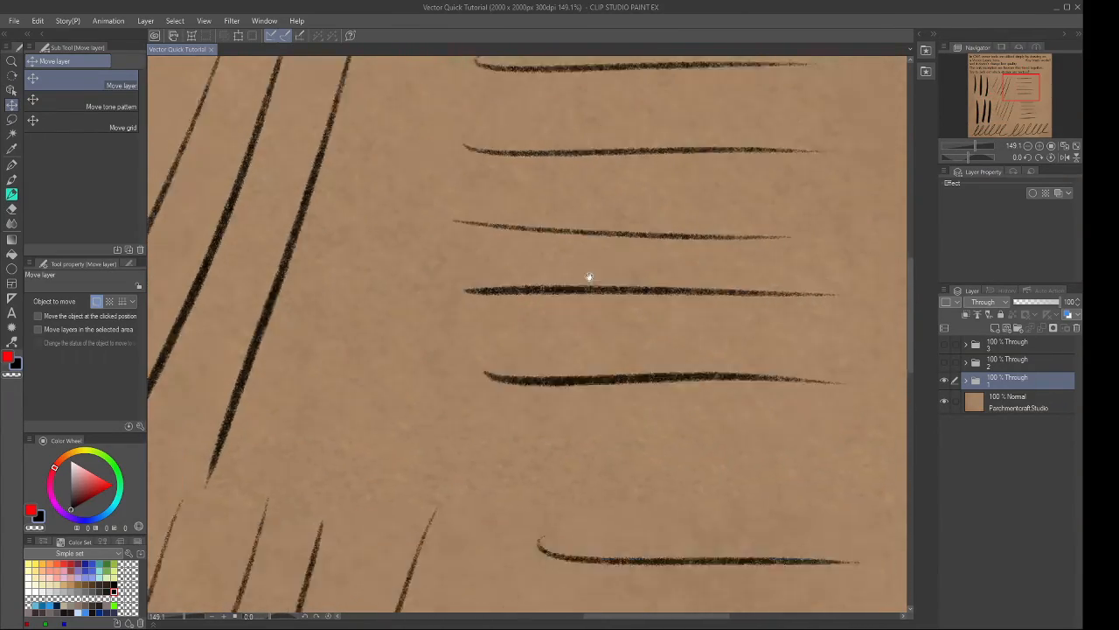
Examine the two looping scribbles at the bottom of the artwork, comparing how their lines overlap.
left_click_drag(521, 466, 634, 158)
mouse_move(475, 511)
left_mouse_down()
mouse_move(381, 333)
mouse_move(573, 153)
left_mouse_up()
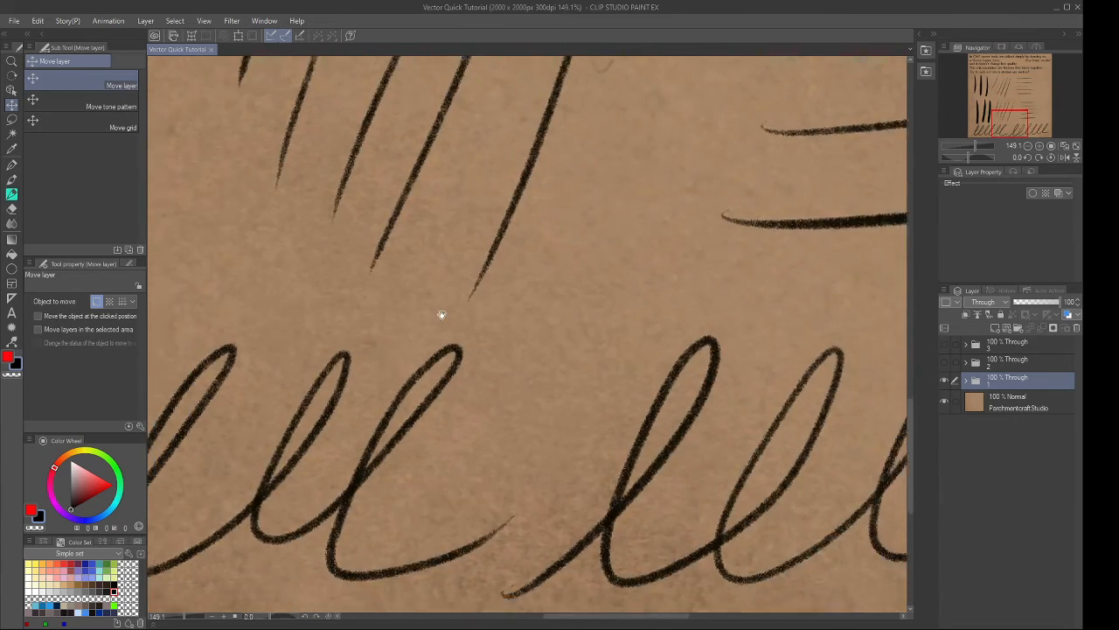
left_click_drag(405, 321, 555, 212)
left_click_drag(477, 297, 550, 237)
left_click_drag(280, 344, 487, 333)
left_click_drag(586, 348, 238, 280)
left_click_drag(698, 317, 287, 279)
mouse_move(621, 298)
left_mouse_down()
mouse_move(572, 257)
mouse_move(537, 333)
mouse_move(562, 341)
mouse_move(494, 327)
left_mouse_up()
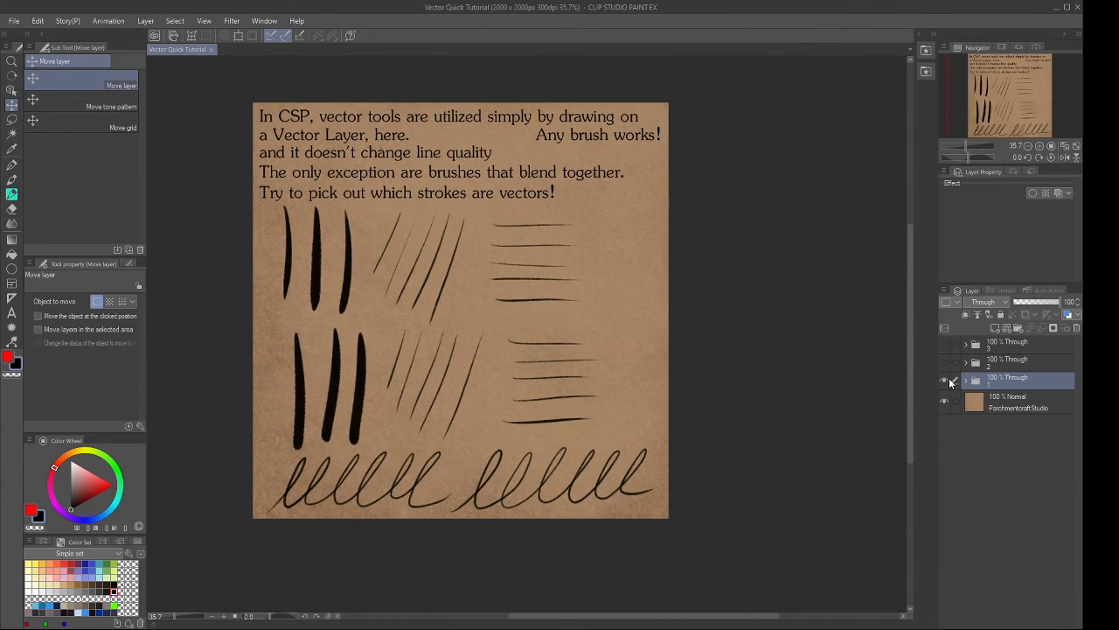
Hide folder 1 and show folder 2, and compare its red vector strokes with the black ones.
left_click(945, 380)
left_click(945, 362)
scroll(536, 322, "up", 5)
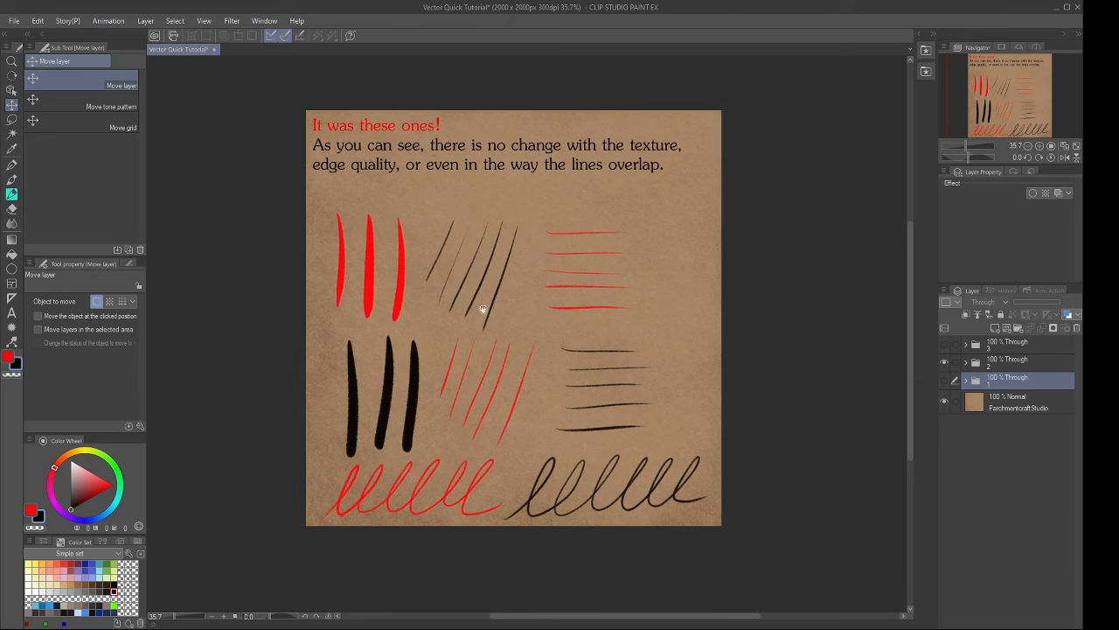
scroll(482, 265, "down", 4)
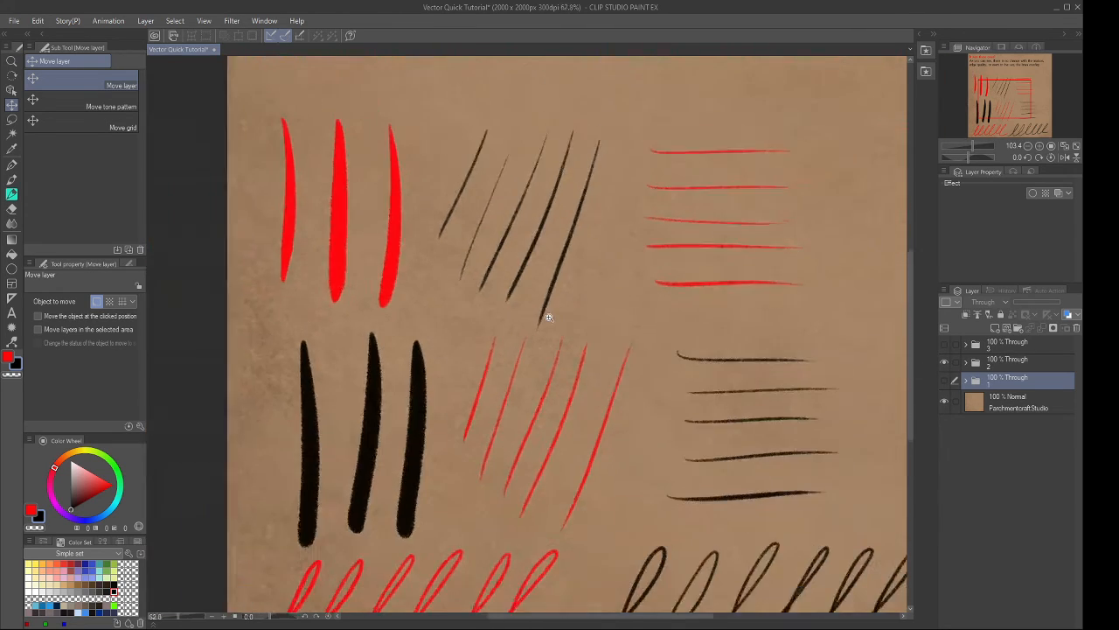
scroll(570, 305, "up", 2)
left_click_drag(511, 381, 512, 392)
left_click_drag(516, 272, 575, 335)
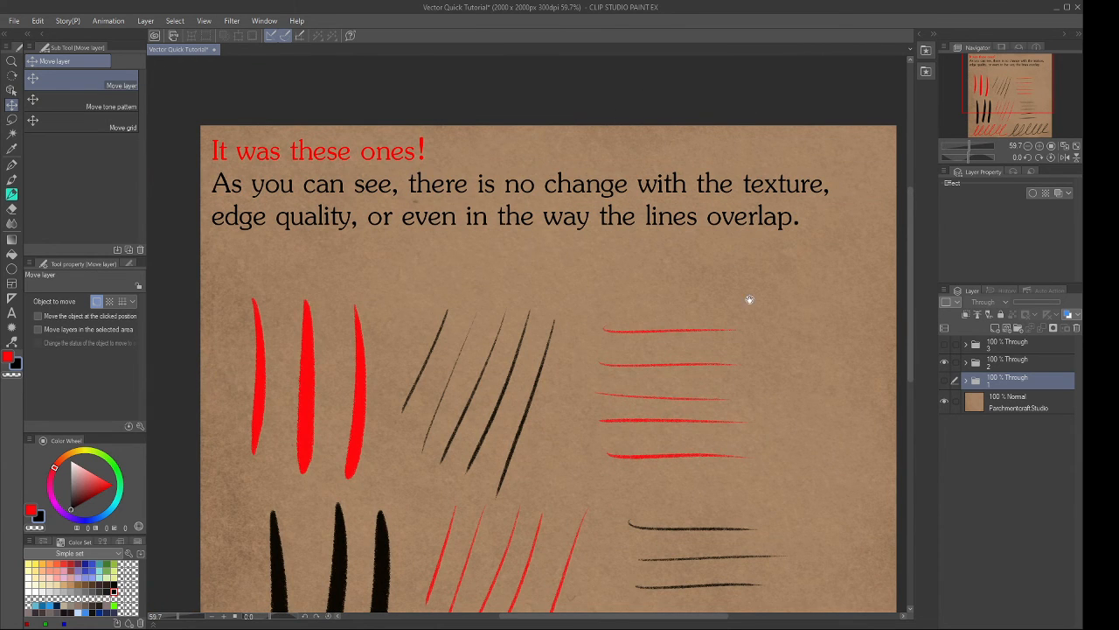
left_click_drag(682, 313, 654, 260)
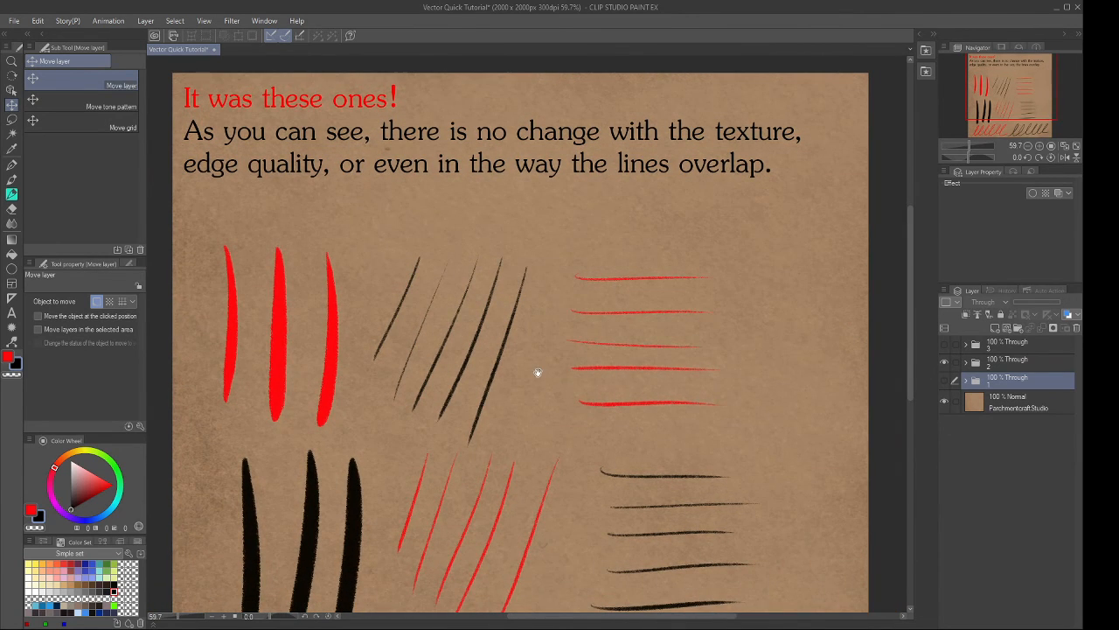
left_click_drag(538, 373, 574, 300)
scroll(565, 307, "up", 2)
scroll(536, 245, "up", 2)
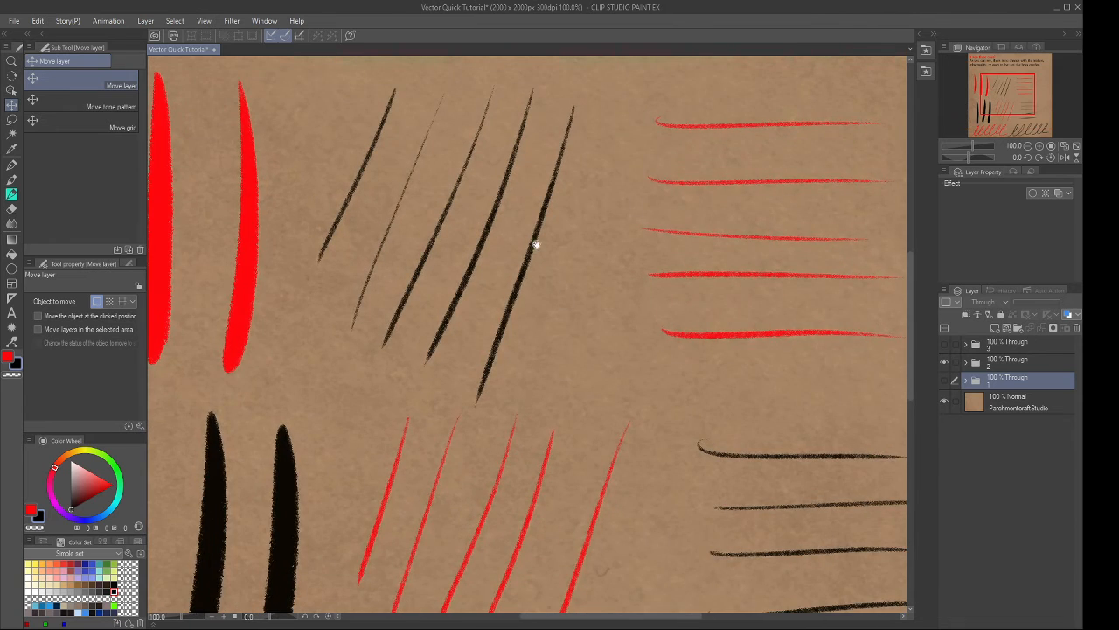
scroll(549, 281, "down", 4)
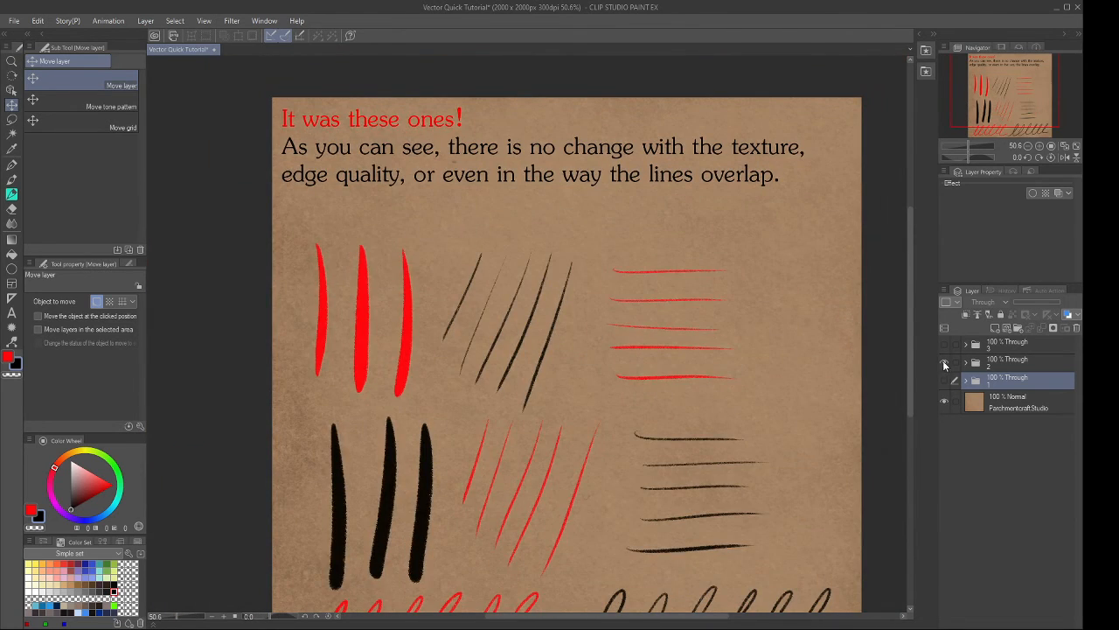
Hide folder 2 and show folder 3 to inspect the character sketch.
left_click(945, 362)
left_click(944, 344)
left_click_drag(763, 341, 732, 262)
mouse_move(552, 290)
left_mouse_down()
mouse_move(524, 305)
mouse_move(550, 305)
mouse_move(540, 301)
left_mouse_up()
left_click_drag(532, 276, 534, 368)
scroll(534, 369, "up", 3)
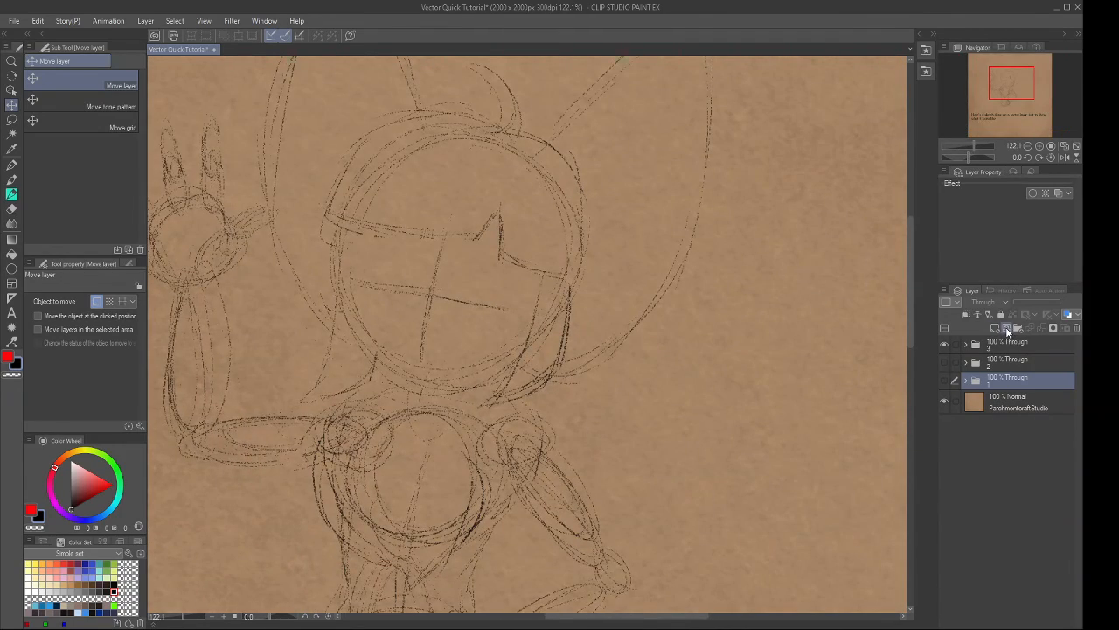
scroll(527, 318, "down", 3)
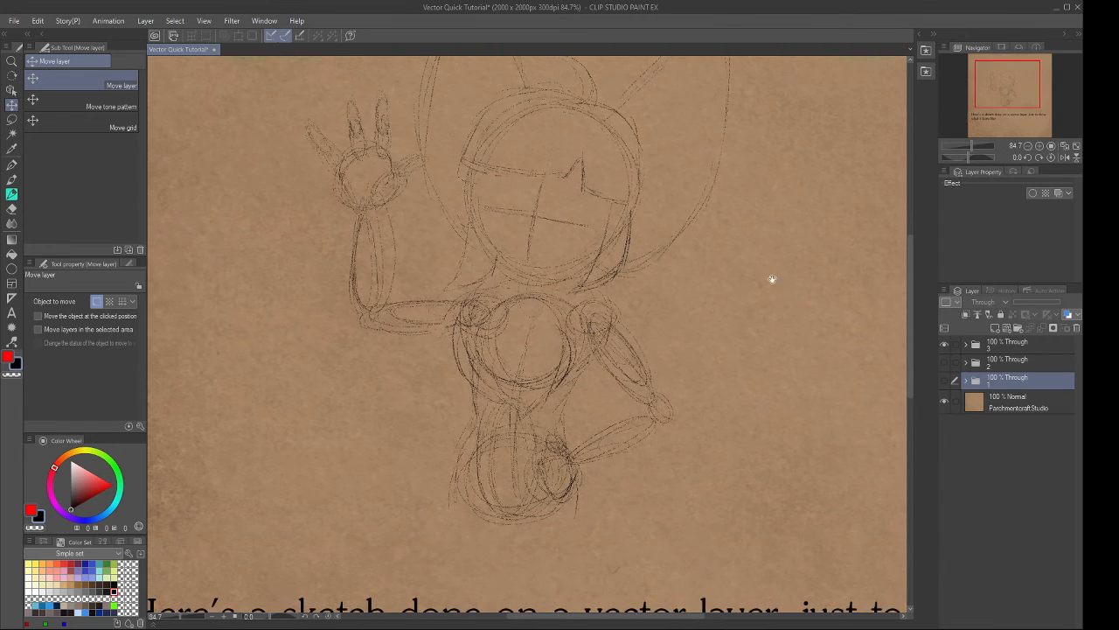
Expand folder 3 and make its Sketch vector layer active.
left_click(973, 347)
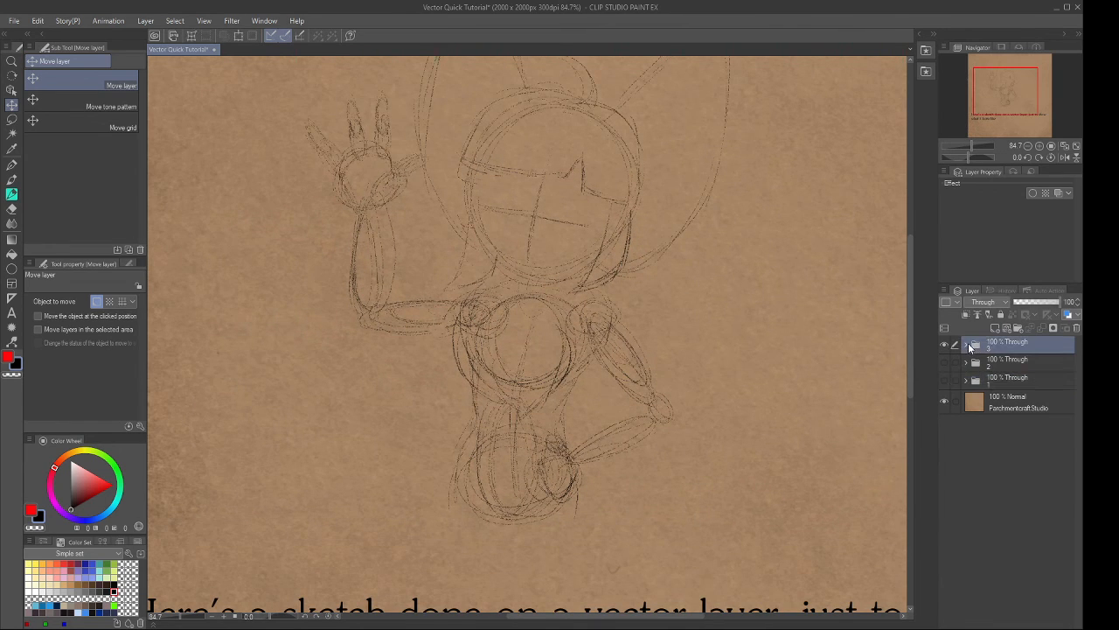
left_click(967, 344)
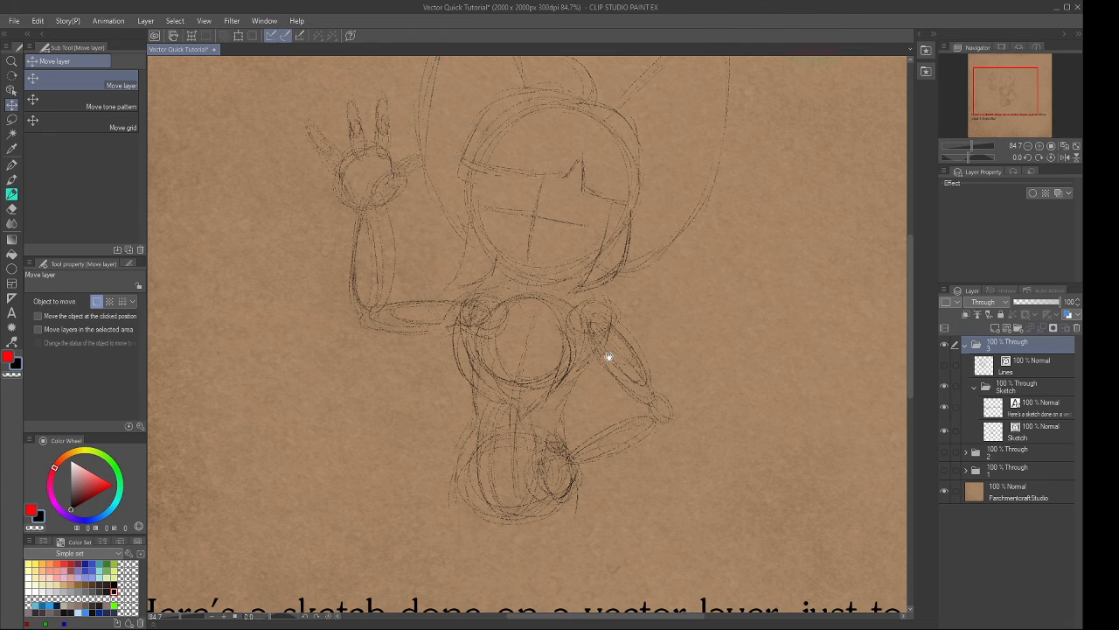
left_click_drag(607, 376, 581, 384)
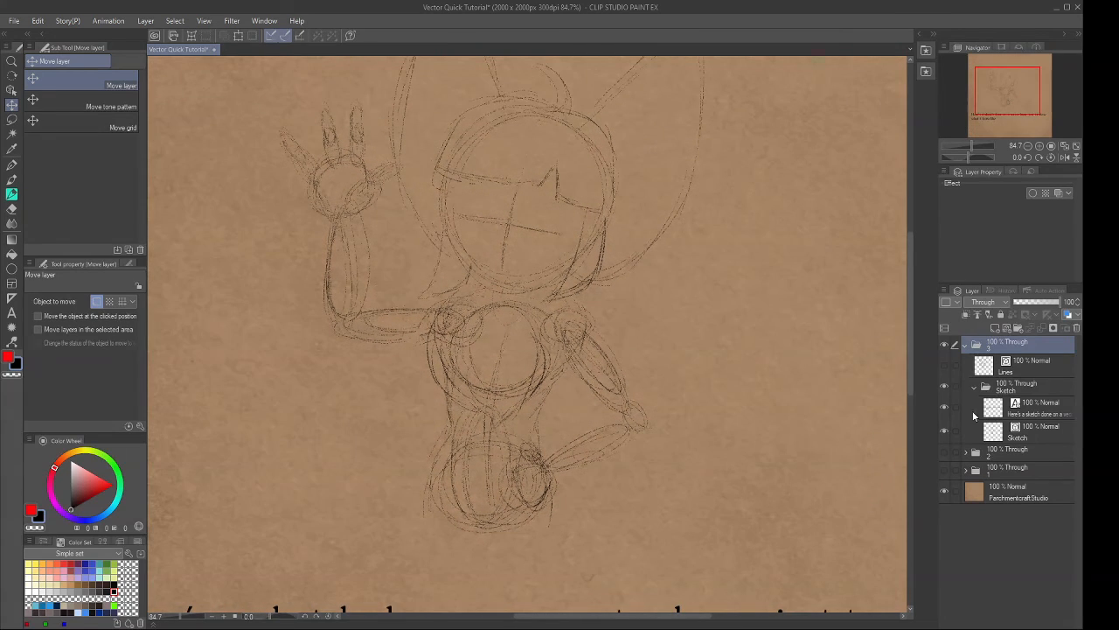
left_click(1041, 436)
Erase parts of the raised forearm's sketch lines and the left cheek outline with the Hard eraser.
key("e")
left_click_drag(438, 201, 465, 248)
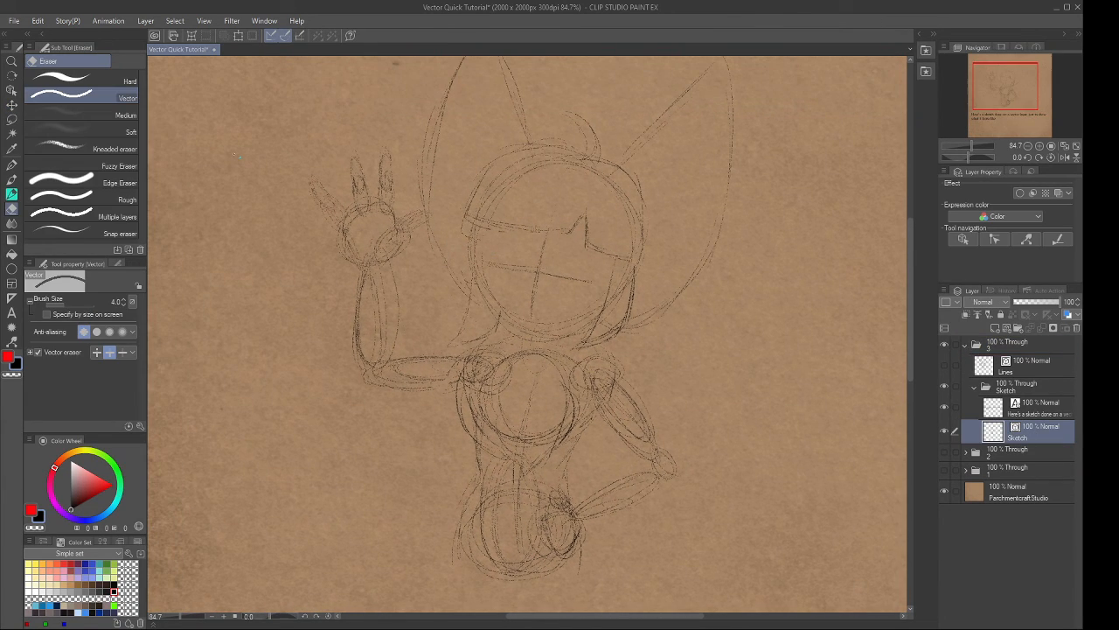
left_click(126, 82)
scroll(382, 292, "up", 5)
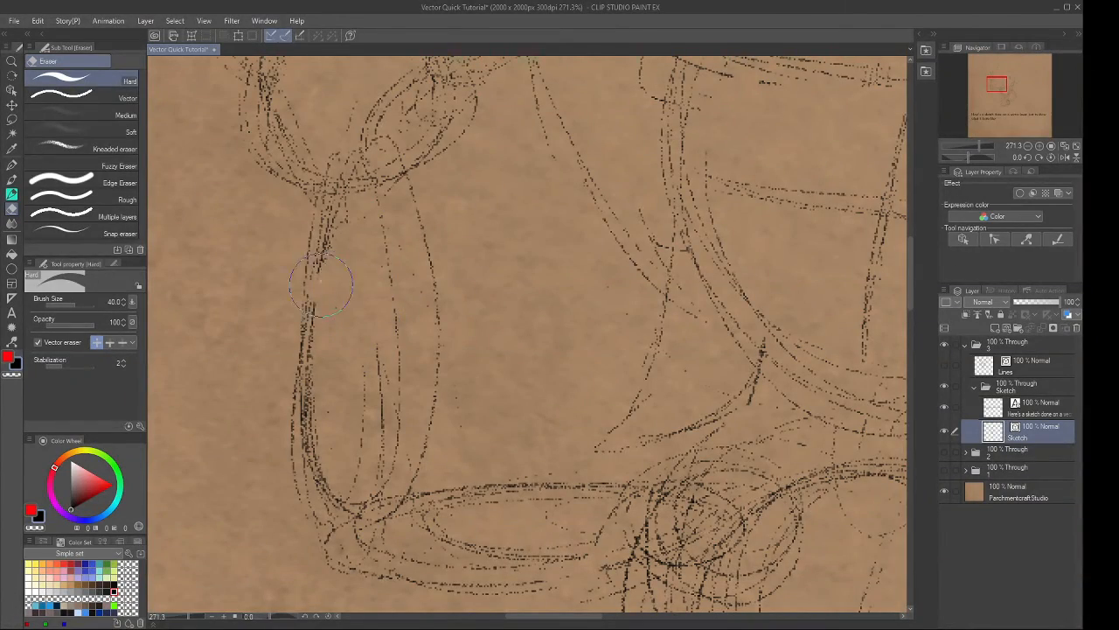
left_click_drag(321, 285, 279, 307)
left_click_drag(306, 350, 276, 385)
left_click_drag(447, 316, 419, 319)
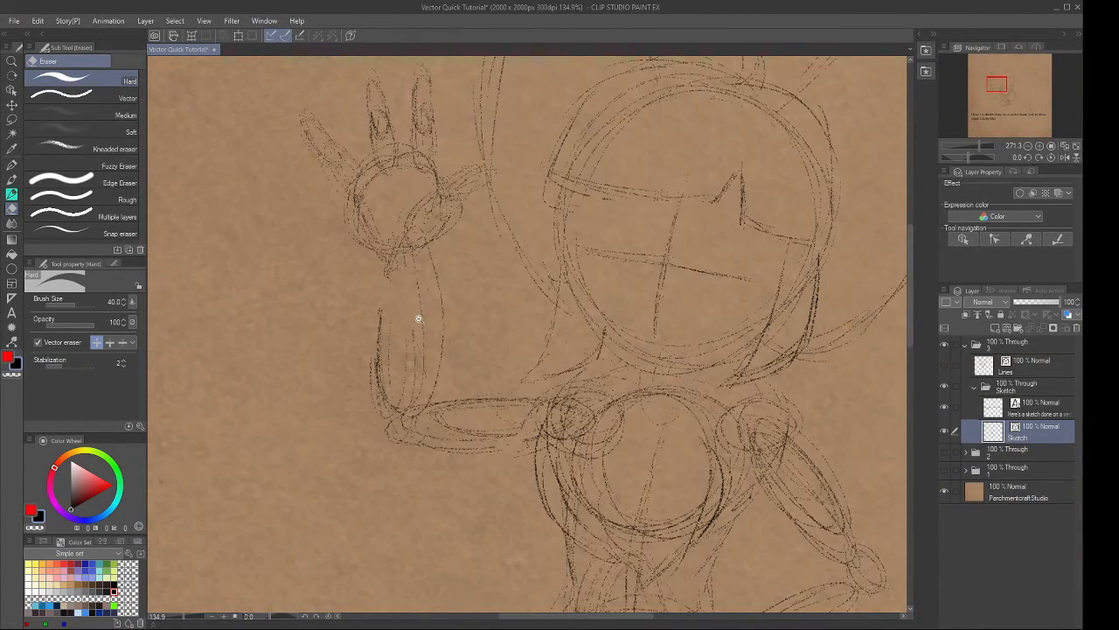
scroll(418, 320, "up", 3)
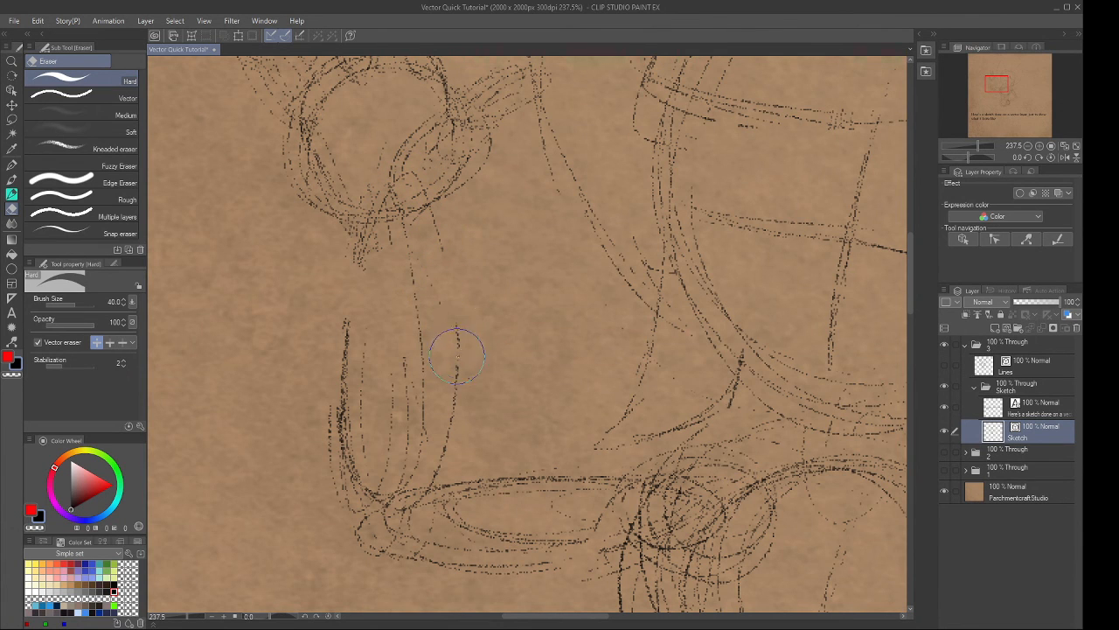
left_click_drag(348, 325, 356, 409)
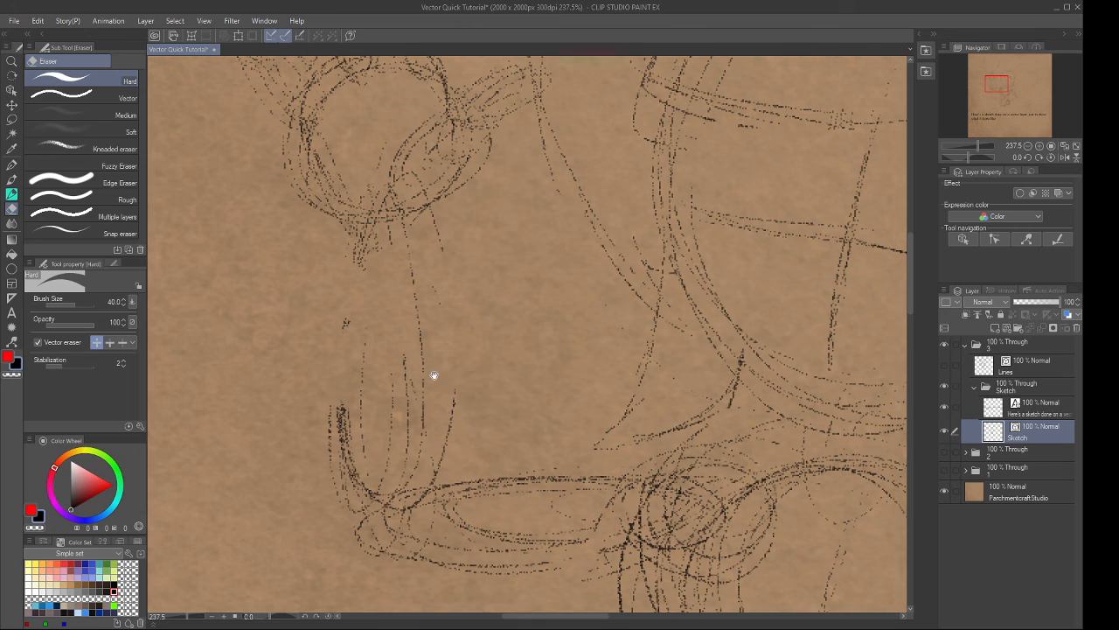
left_click_drag(434, 376, 356, 344)
left_click_drag(509, 114, 439, 232)
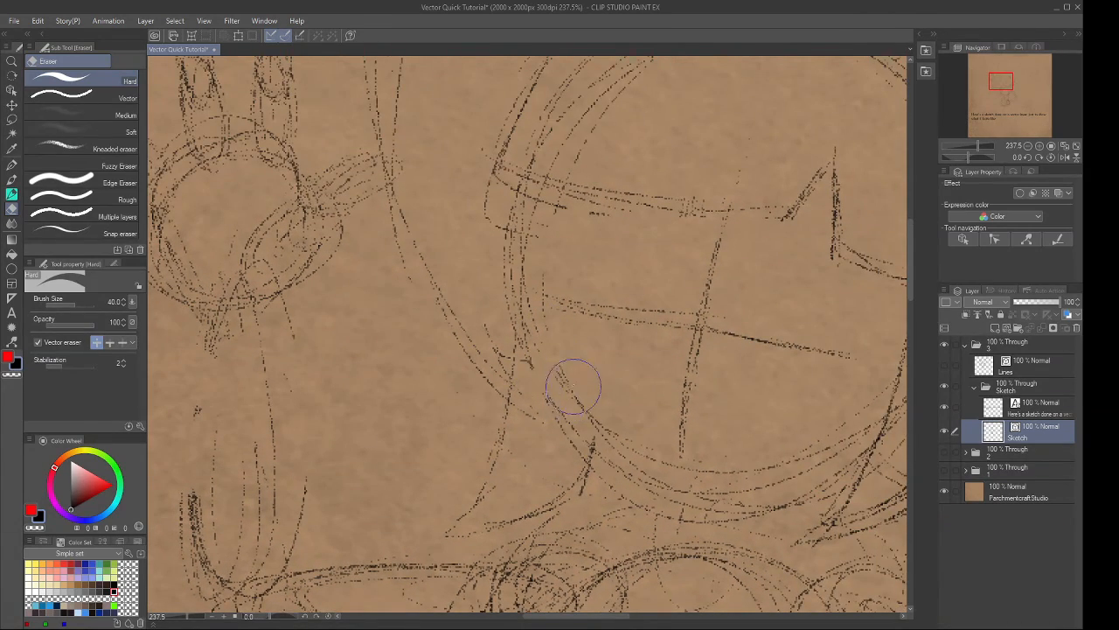
scroll(554, 455, "down", 6)
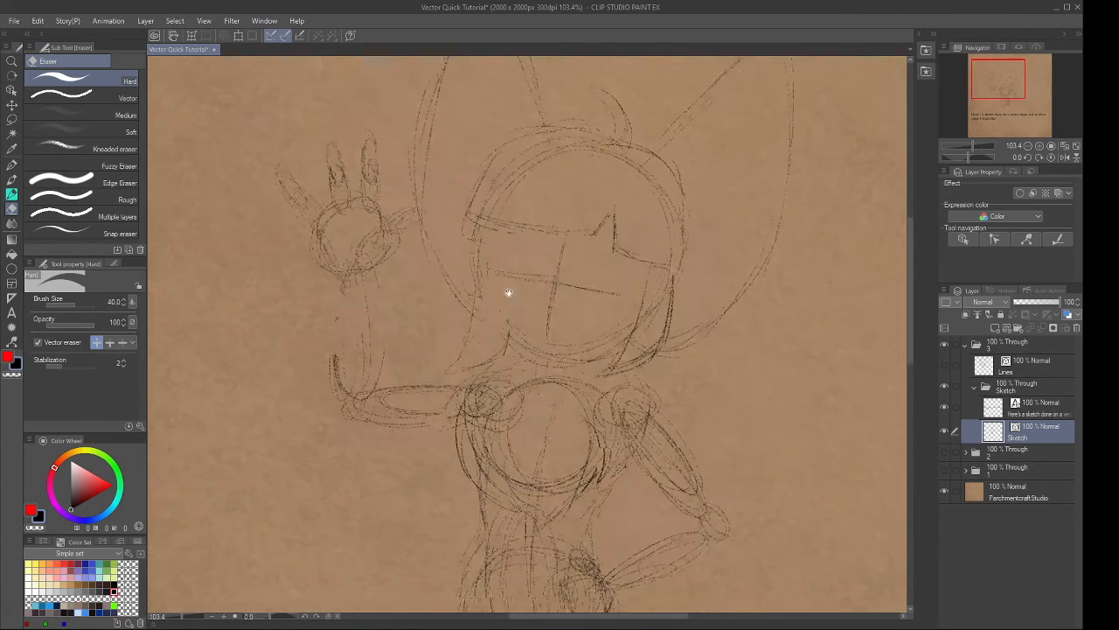
scroll(614, 313, "down", 4)
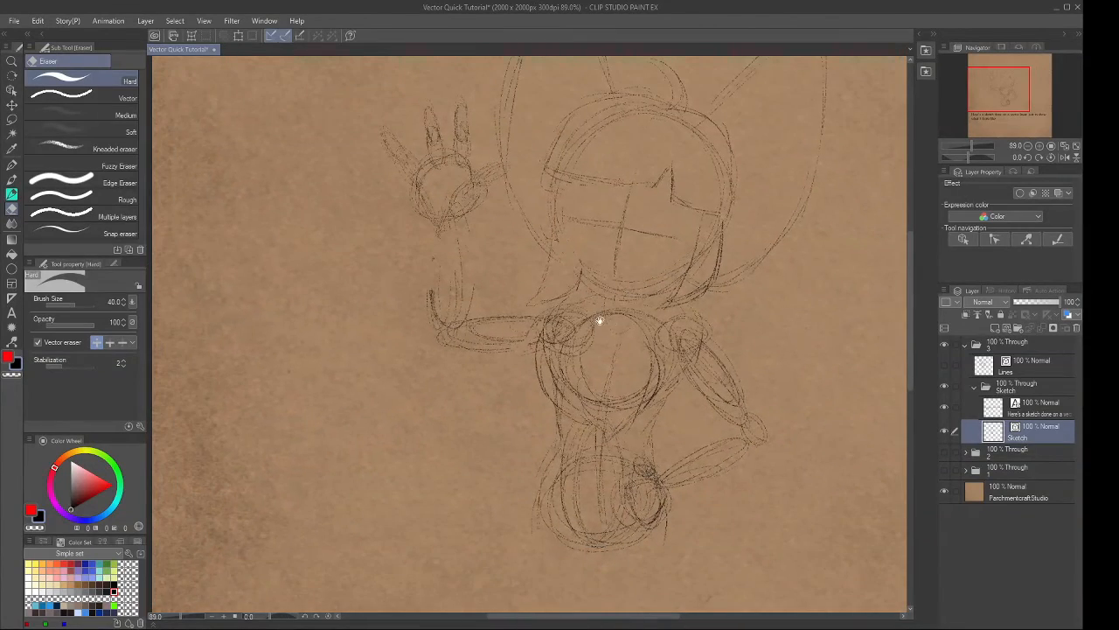
Collapse and hide the Sketch subfolder, and show the Lines layer with the clean line art.
left_click(975, 390)
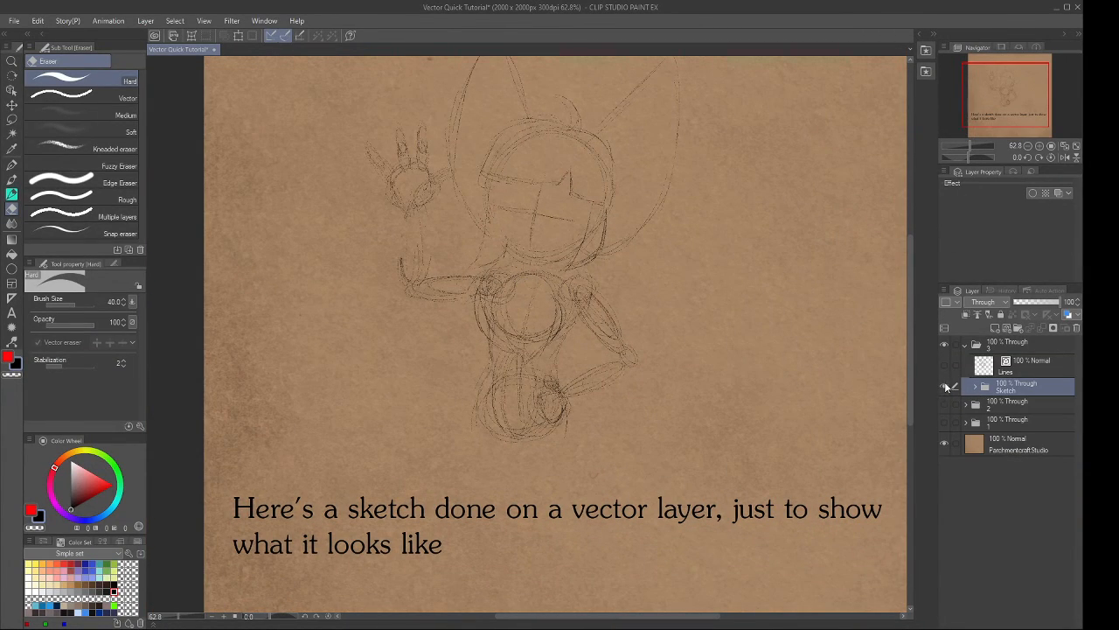
left_click(943, 387)
left_click(944, 364)
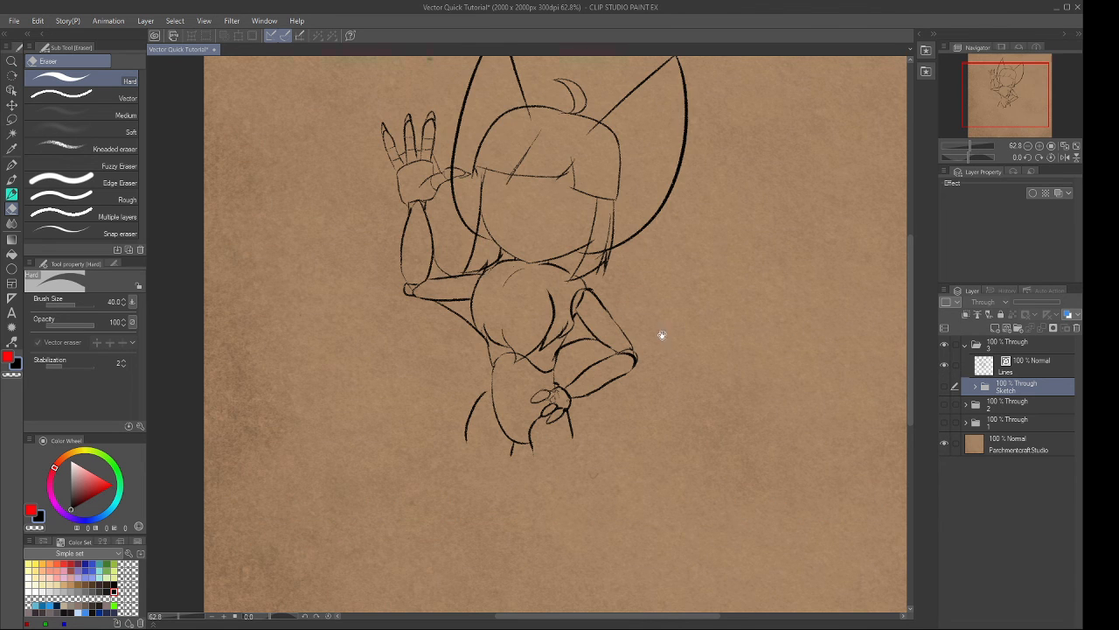
left_click_drag(515, 123, 479, 229)
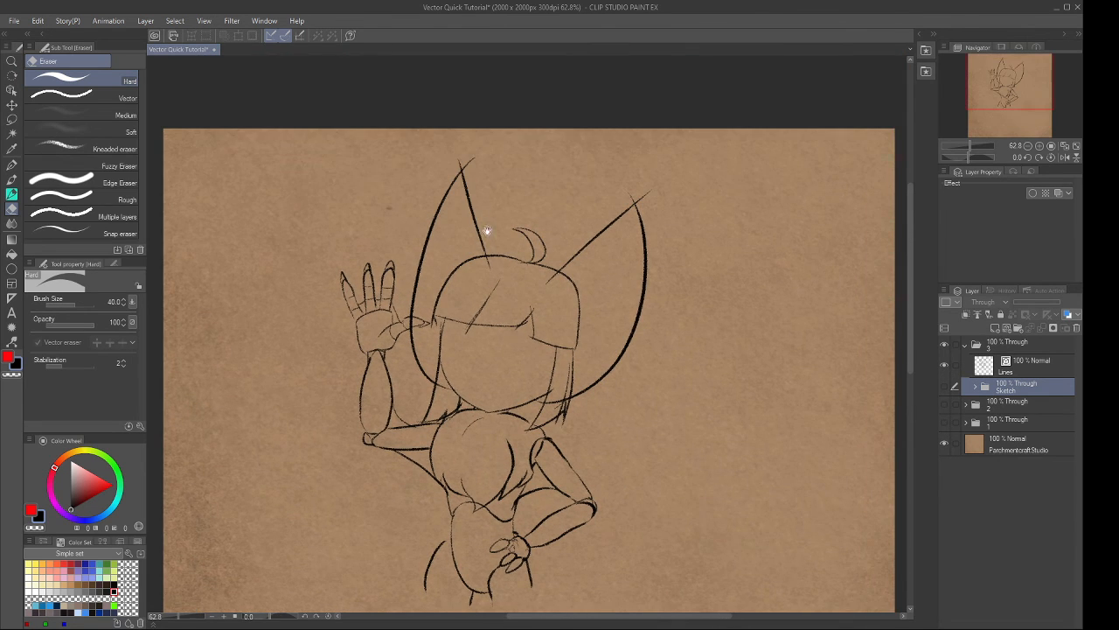
scroll(483, 267, "up", 1)
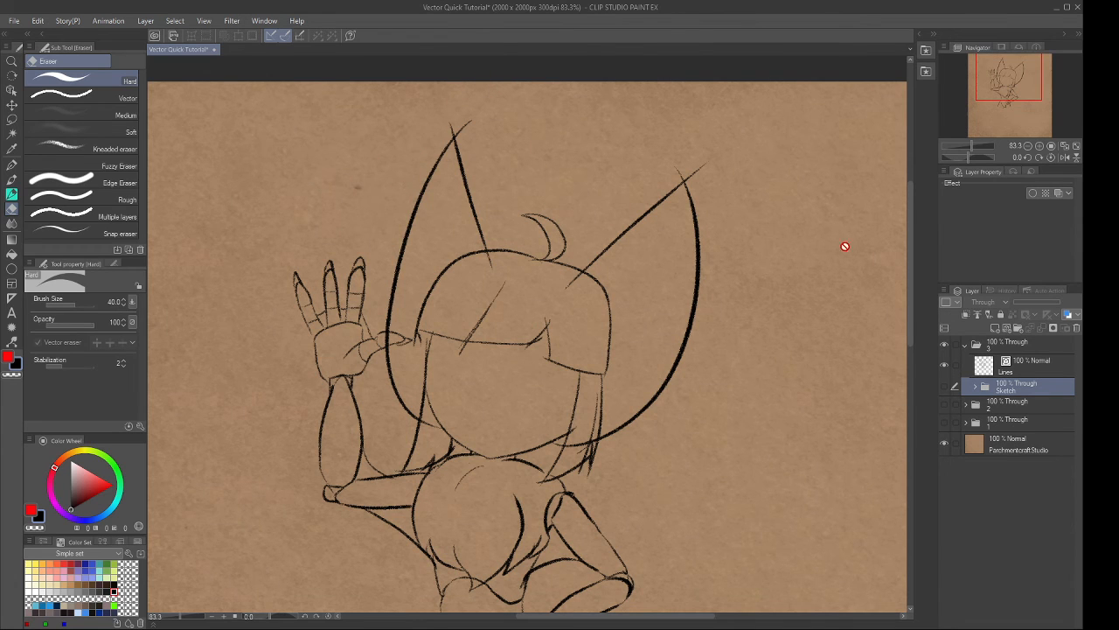
On the Lines layer, trim the overshooting line ends at the left ear's tip and base with the Vector eraser.
left_click(994, 371)
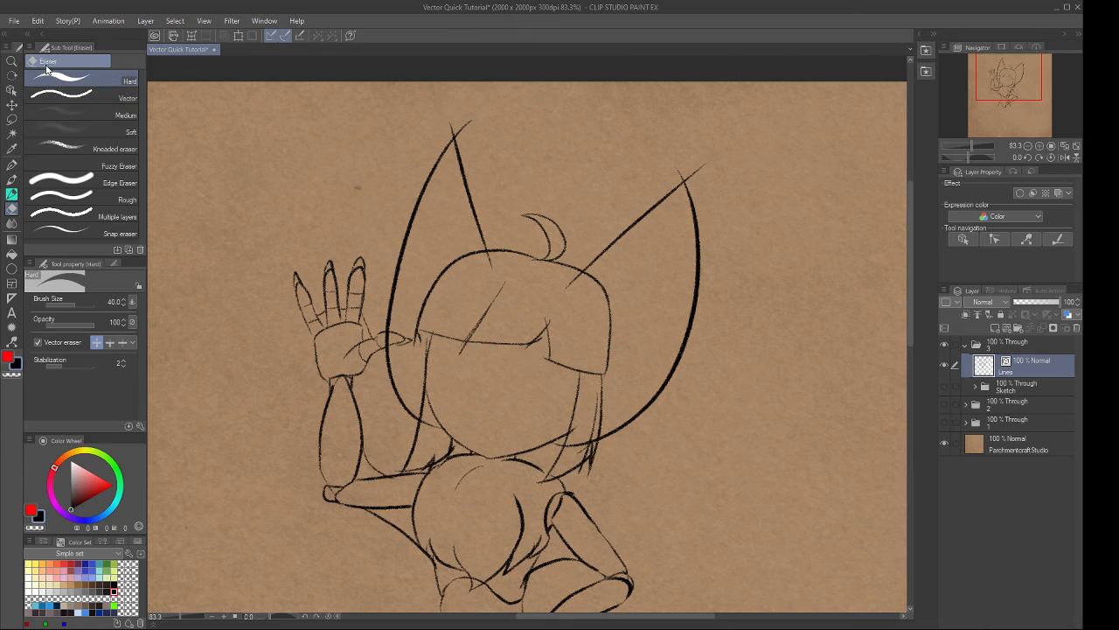
left_click(107, 98)
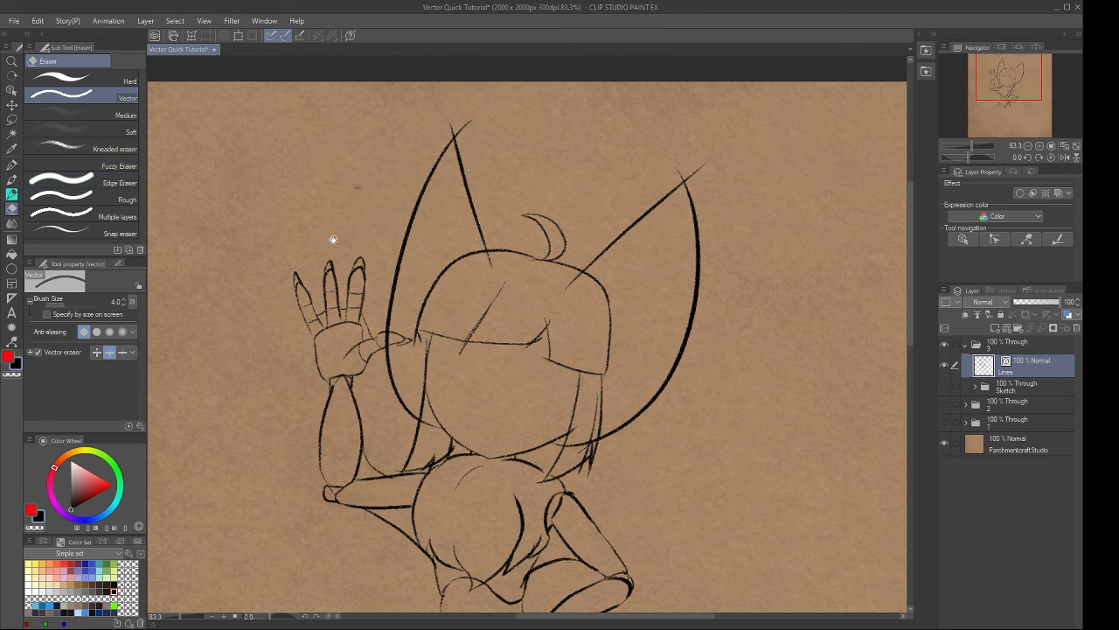
scroll(376, 269, "up", 4)
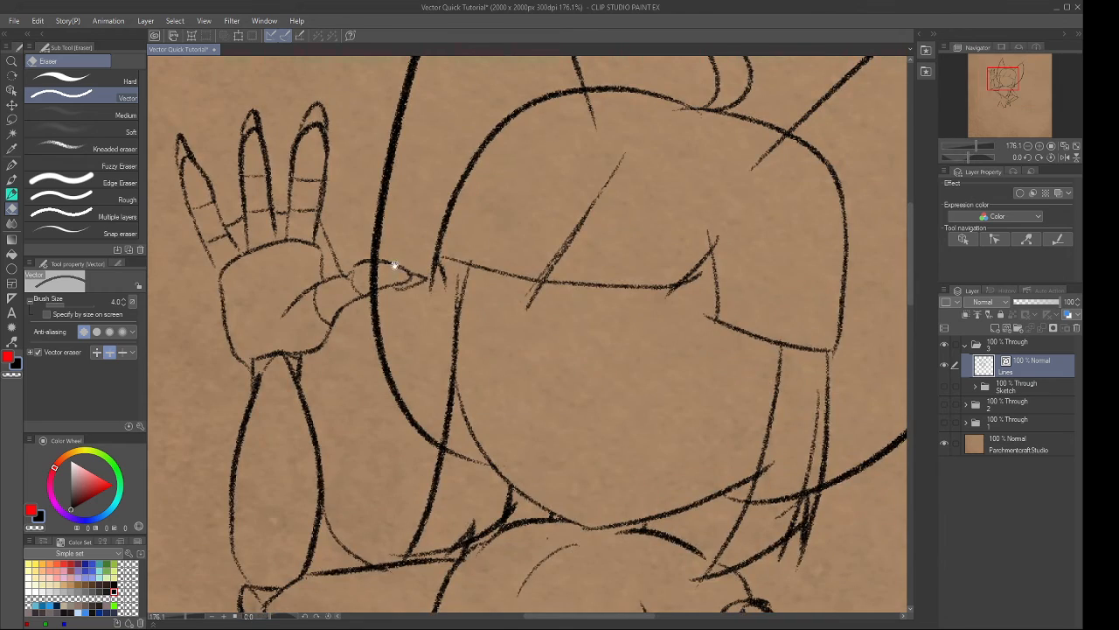
left_click_drag(466, 260, 427, 312)
left_click_drag(432, 207, 403, 287)
left_click_drag(493, 233, 432, 320)
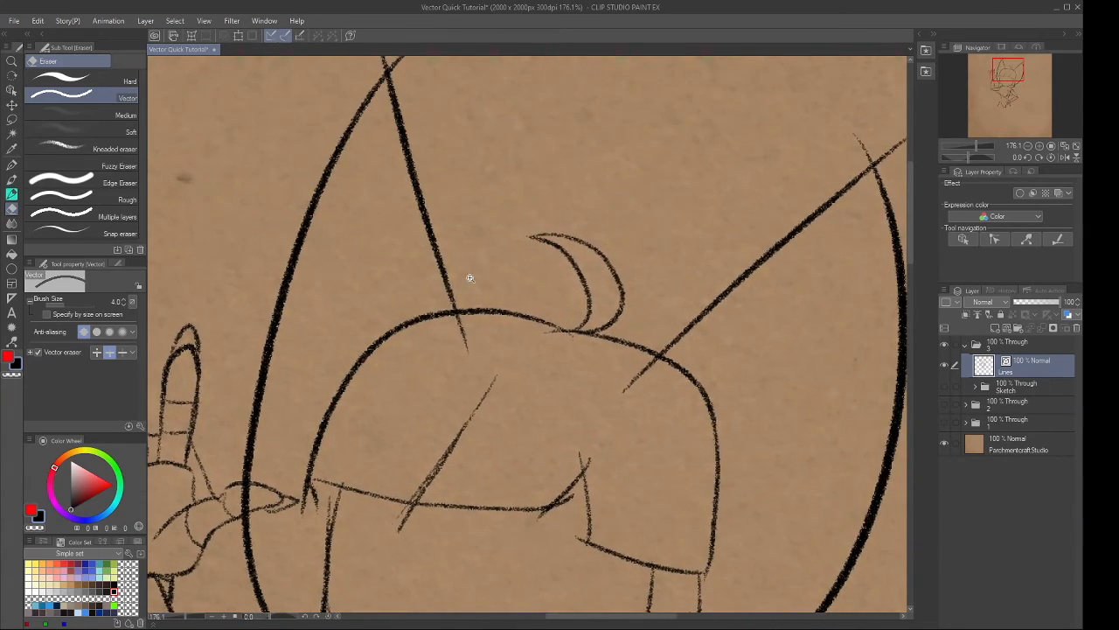
scroll(399, 131, "down", 4)
left_click_drag(400, 130, 382, 183)
scroll(389, 174, "up", 5)
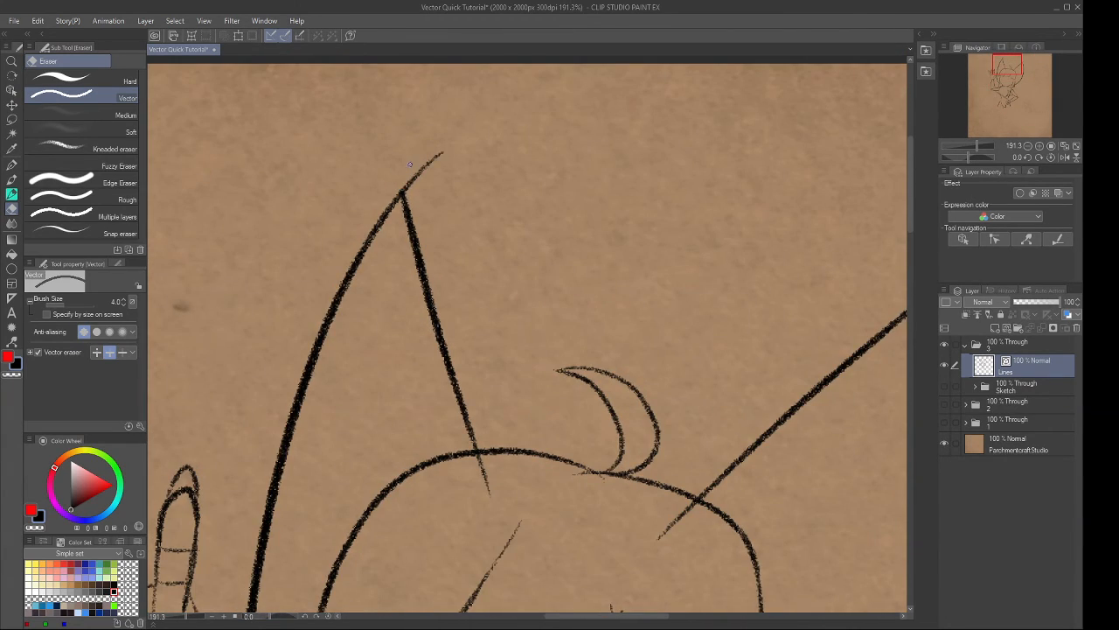
left_click_drag(463, 411, 454, 282)
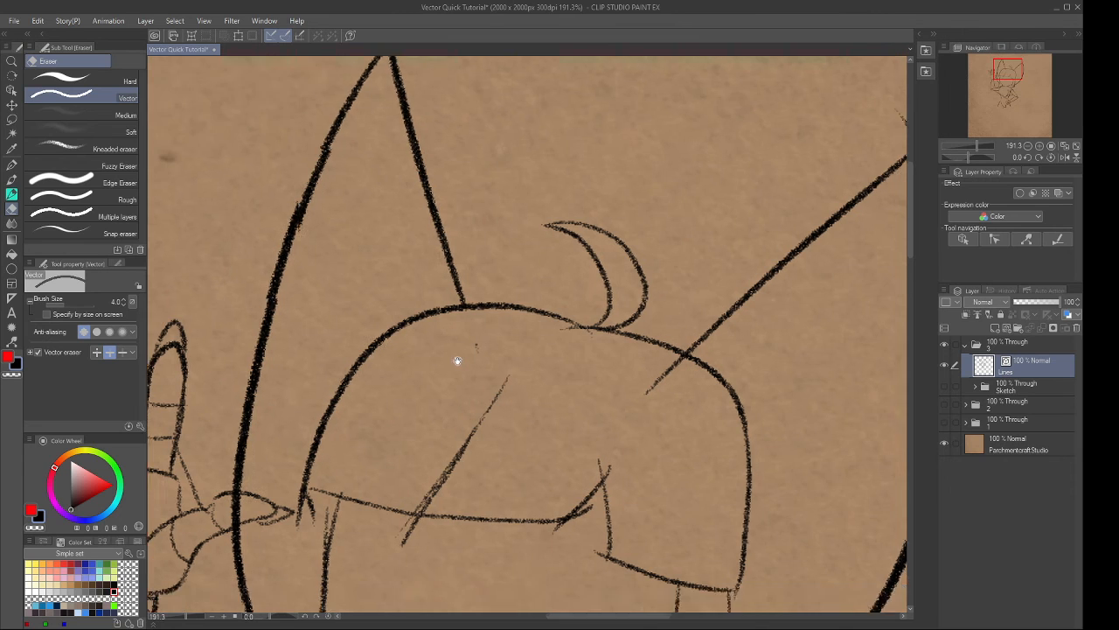
Trim the overshooting line ends at the hair curl's base and at the right ear's inner base with the Vector eraser.
left_click_drag(456, 360, 487, 281)
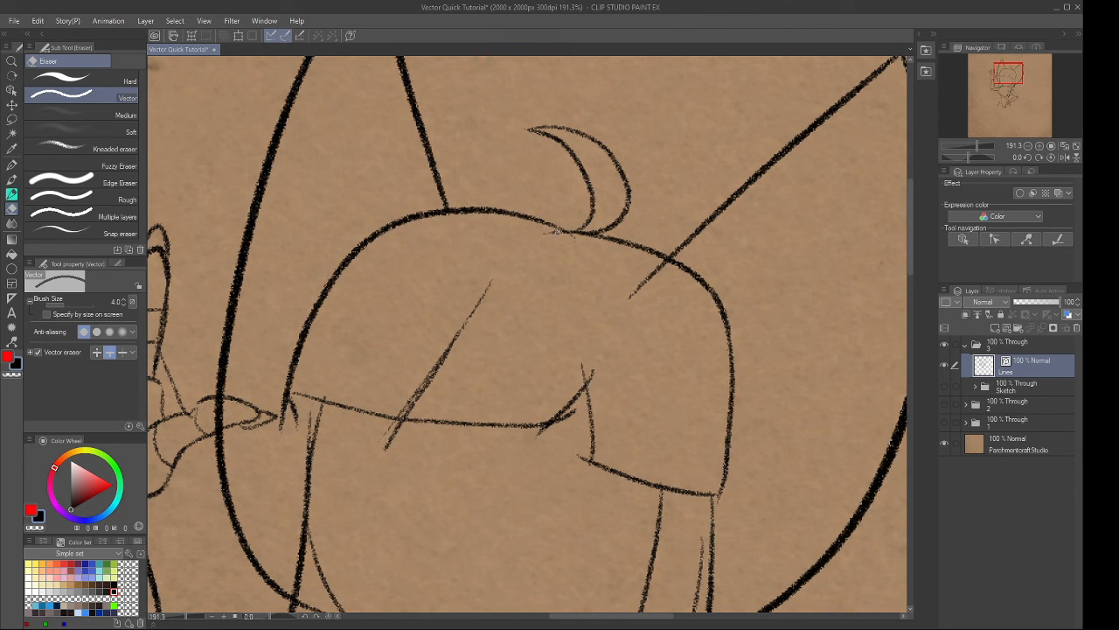
left_click(560, 239)
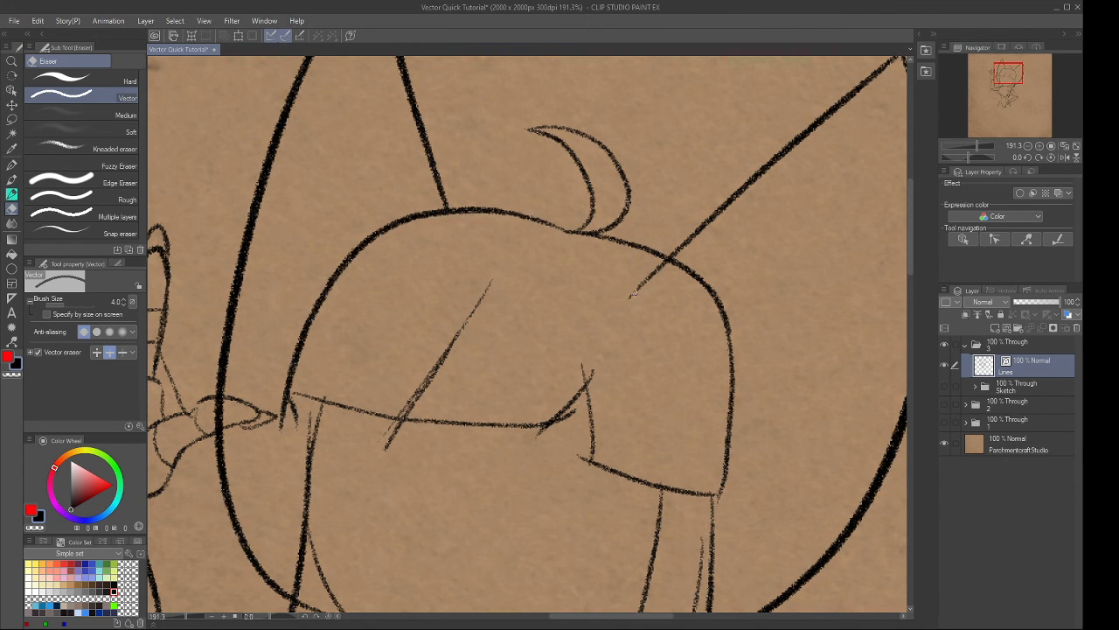
left_click(631, 295)
Trim the overshooting ends of the fringe's parting line and of the fringe's notched right corner.
left_click_drag(519, 336, 552, 285)
mouse_move(420, 377)
left_mouse_down()
mouse_move(436, 378)
mouse_move(427, 377)
left_mouse_up()
key("ctrl+z")
key("ctrl+z")
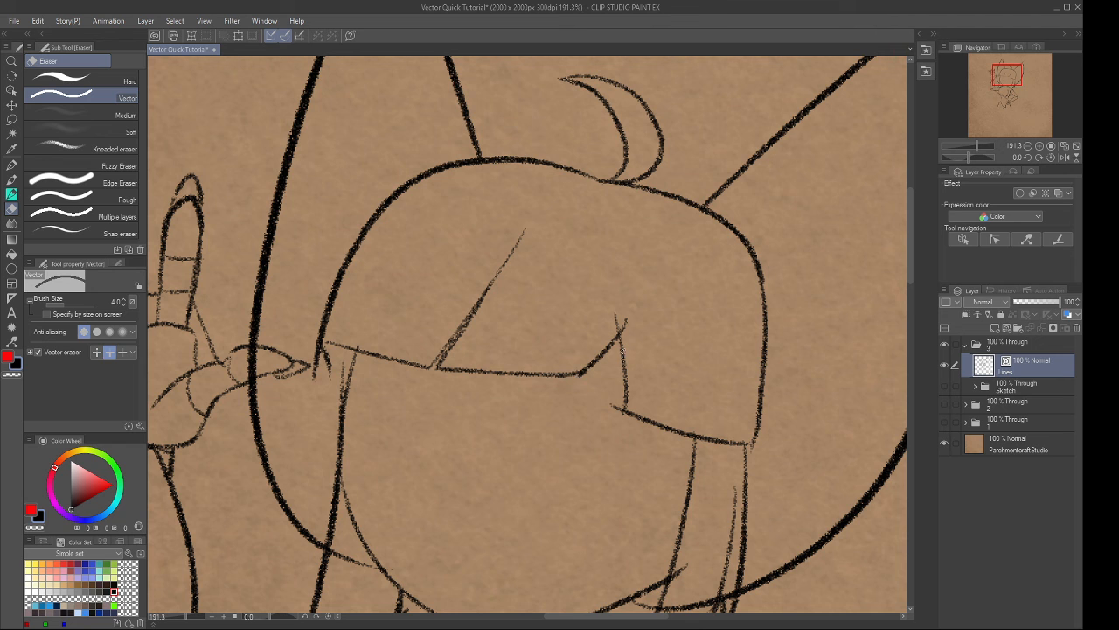
left_click_drag(617, 316, 612, 338)
left_click_drag(605, 403, 614, 407)
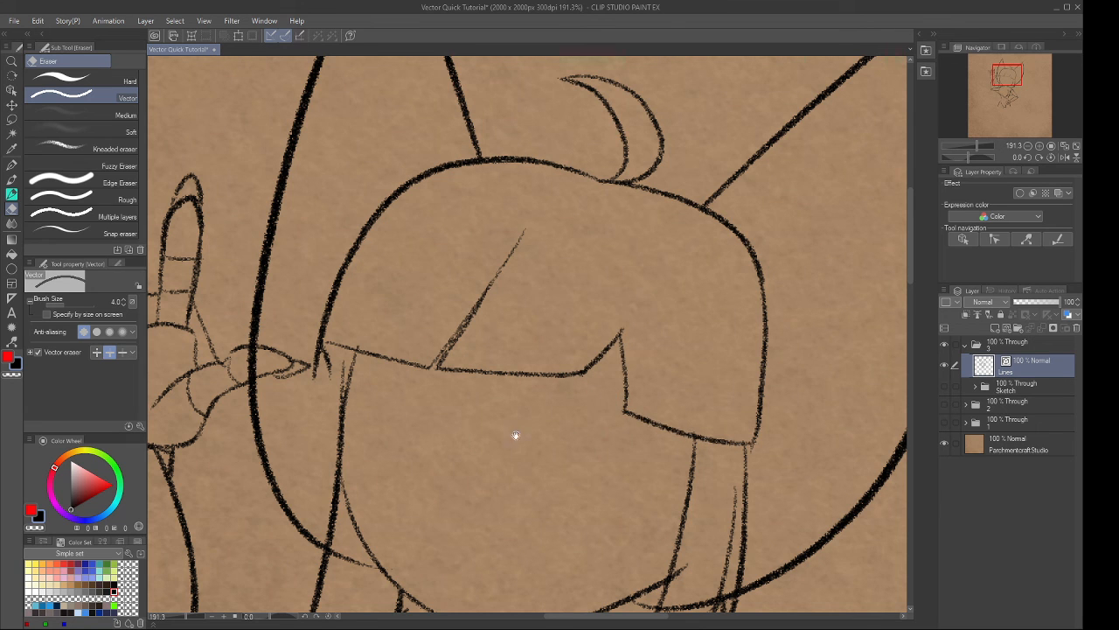
Erase the left ear's outline where it crosses the thumb and where it runs past the hair strand into the face.
left_click_drag(515, 435, 556, 370)
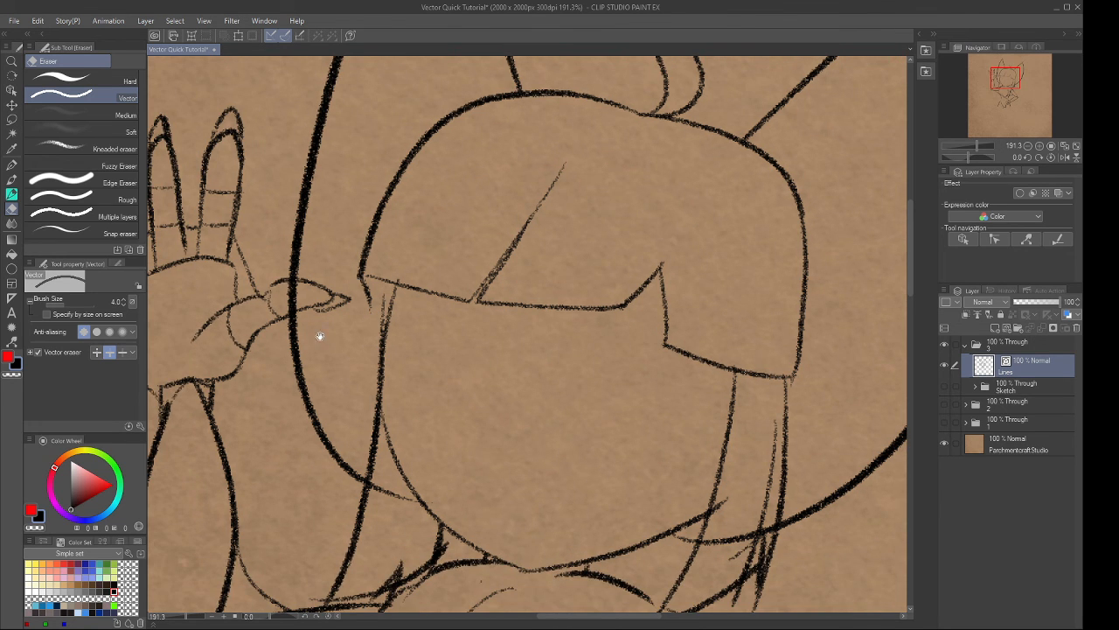
left_click_drag(319, 335, 359, 362)
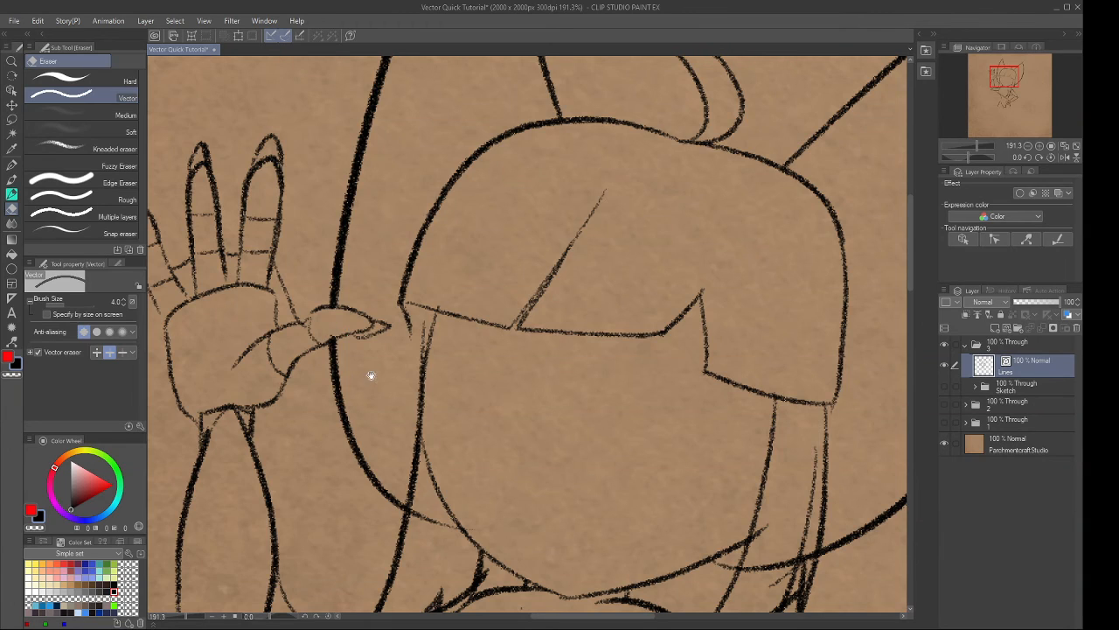
scroll(371, 375, "down", 3)
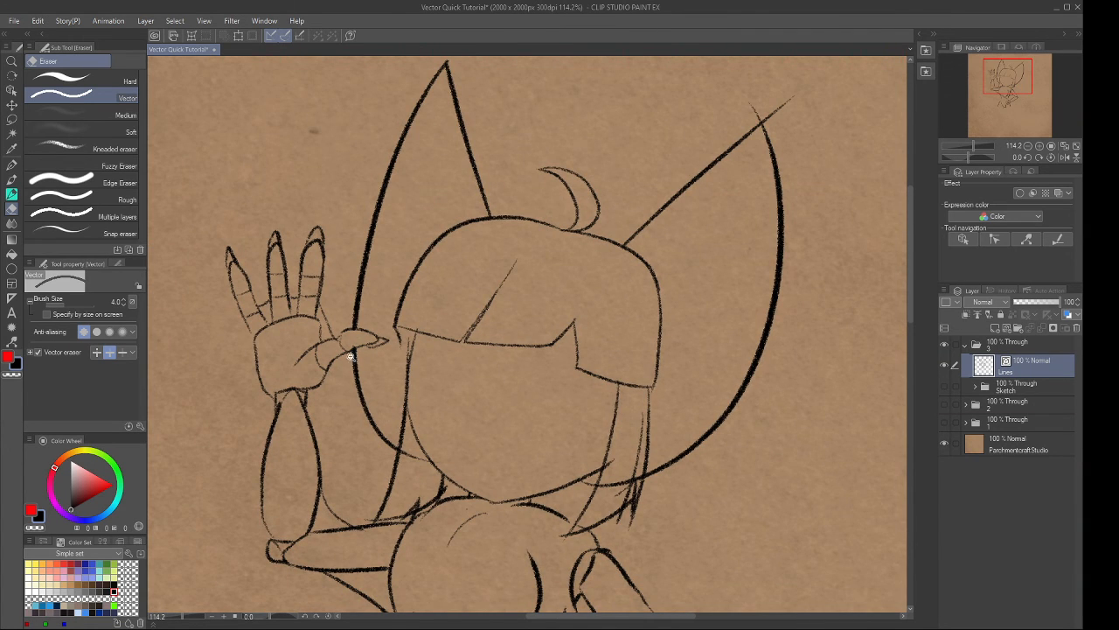
scroll(351, 356, "up", 3)
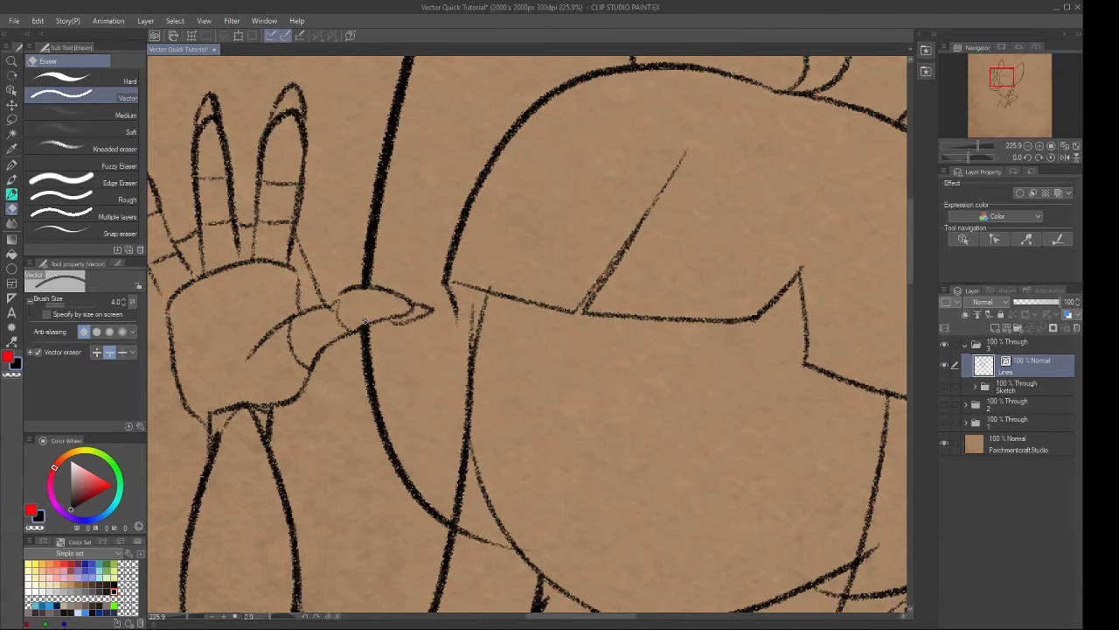
left_click(362, 322)
left_click_drag(388, 420, 365, 341)
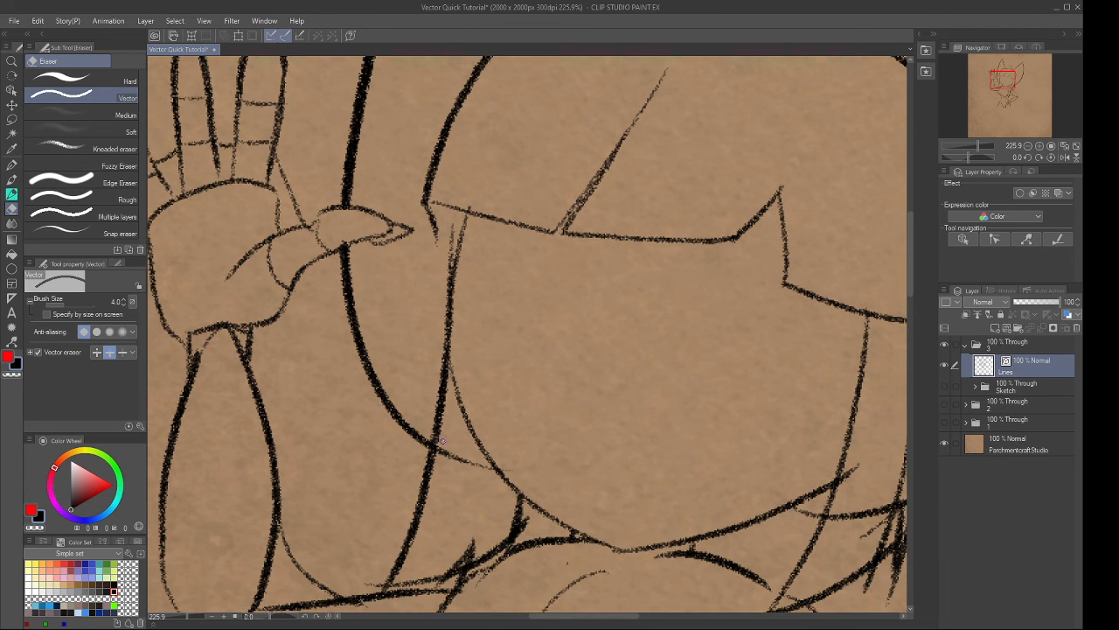
left_click(449, 453)
Erase the right ear's outline where it crosses the side hair lock, and trim the overshooting neck and jaw lines.
mouse_move(473, 436)
left_mouse_down()
mouse_move(392, 338)
mouse_move(377, 299)
left_mouse_up()
mouse_move(290, 437)
left_mouse_down()
mouse_move(321, 441)
mouse_move(374, 420)
left_mouse_up()
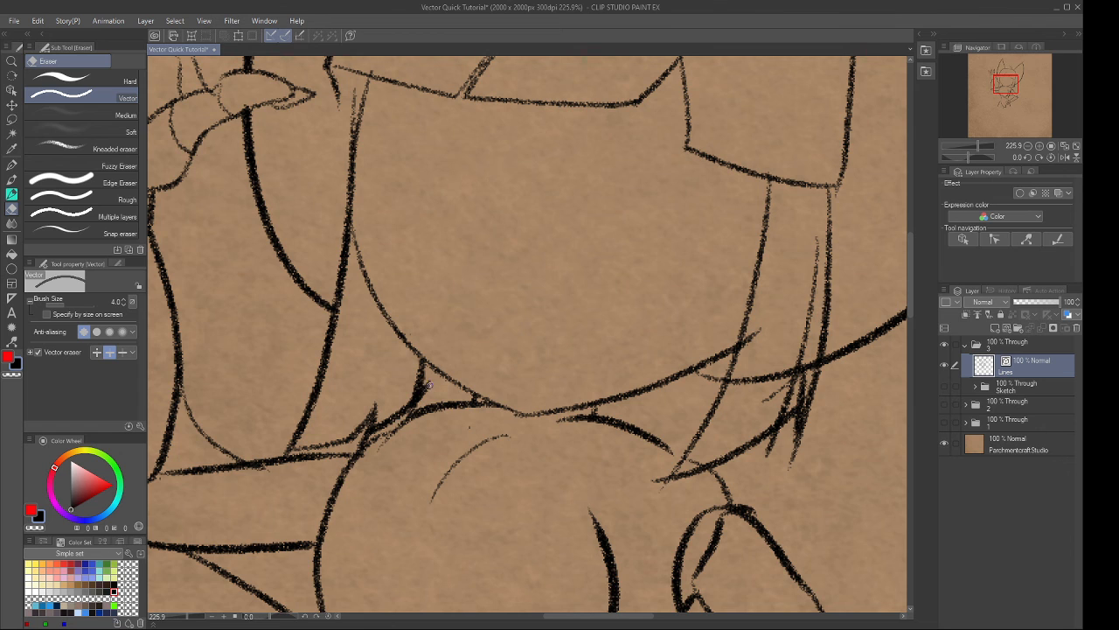
left_click_drag(430, 385, 422, 391)
left_click_drag(479, 398, 422, 387)
mouse_move(704, 386)
left_mouse_down()
mouse_move(653, 405)
mouse_move(653, 393)
left_mouse_up()
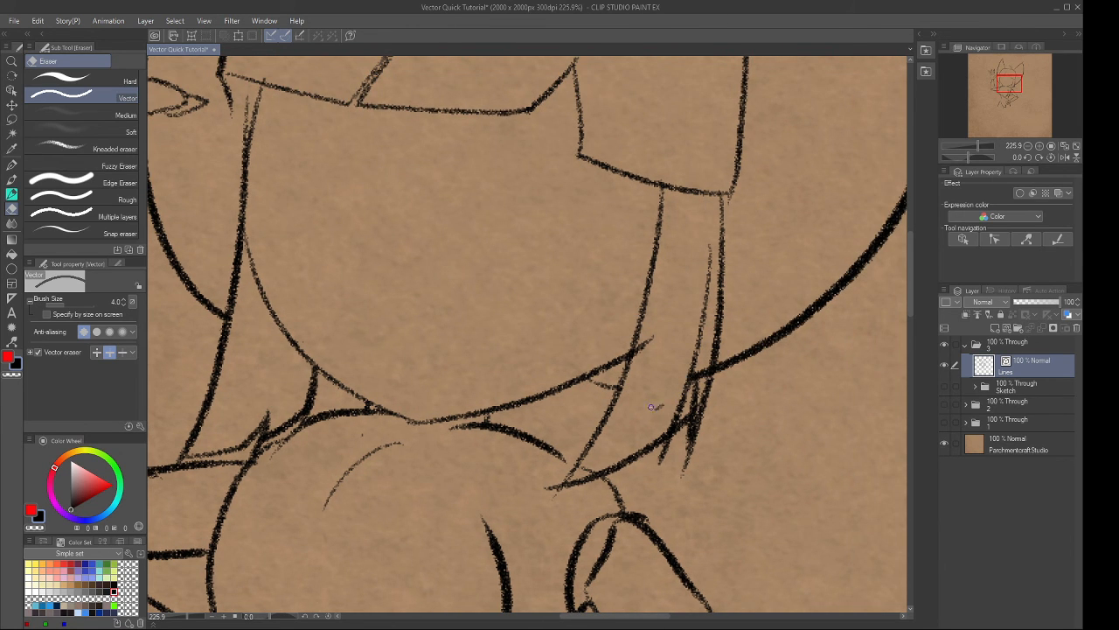
left_click_drag(690, 421, 696, 402)
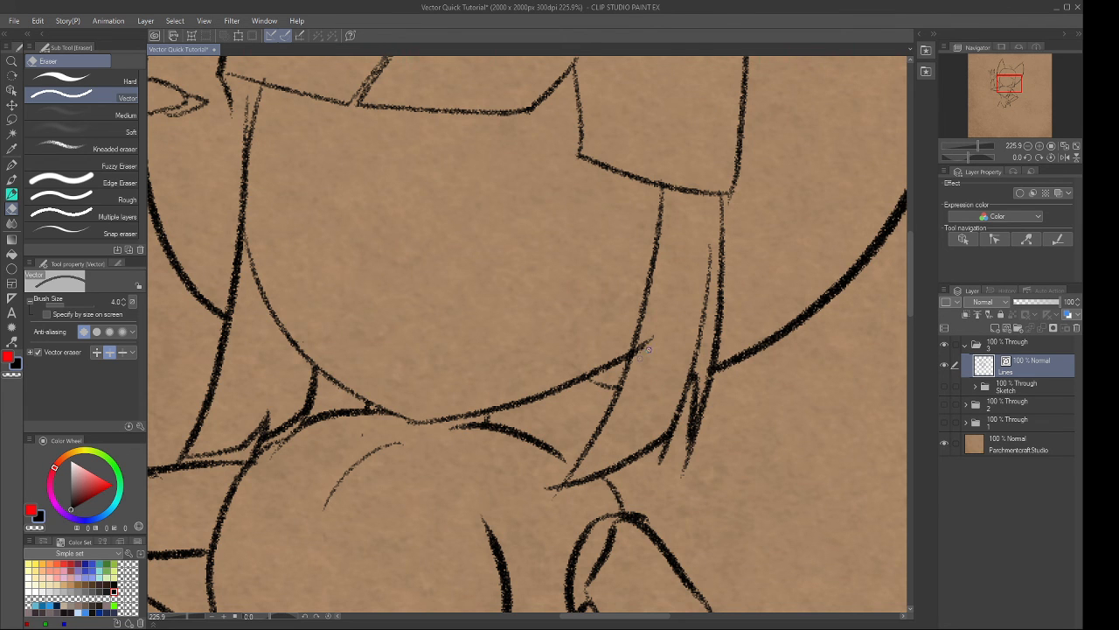
left_click_drag(649, 349, 648, 339)
Trim the two crossing line ends at the right ear's tip.
scroll(636, 399, "down", 5)
mouse_move(572, 212)
left_mouse_down()
mouse_move(520, 312)
mouse_move(503, 304)
left_mouse_up()
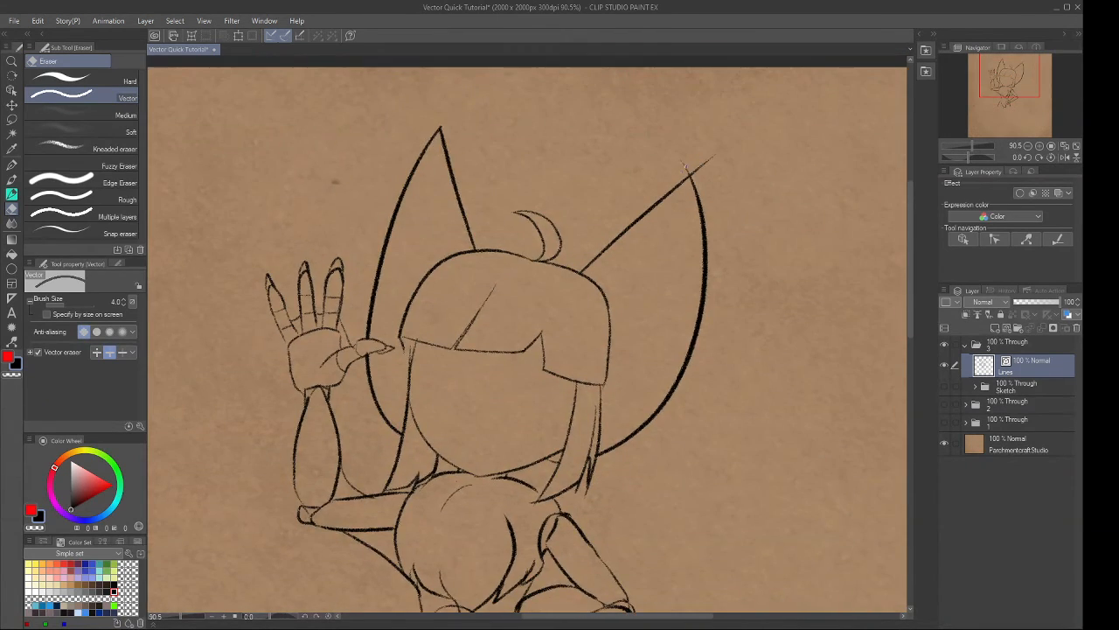
left_click_drag(697, 177, 699, 173)
mouse_move(631, 324)
left_mouse_down()
mouse_move(630, 296)
mouse_move(668, 202)
left_mouse_up()
scroll(572, 327, "down", 2)
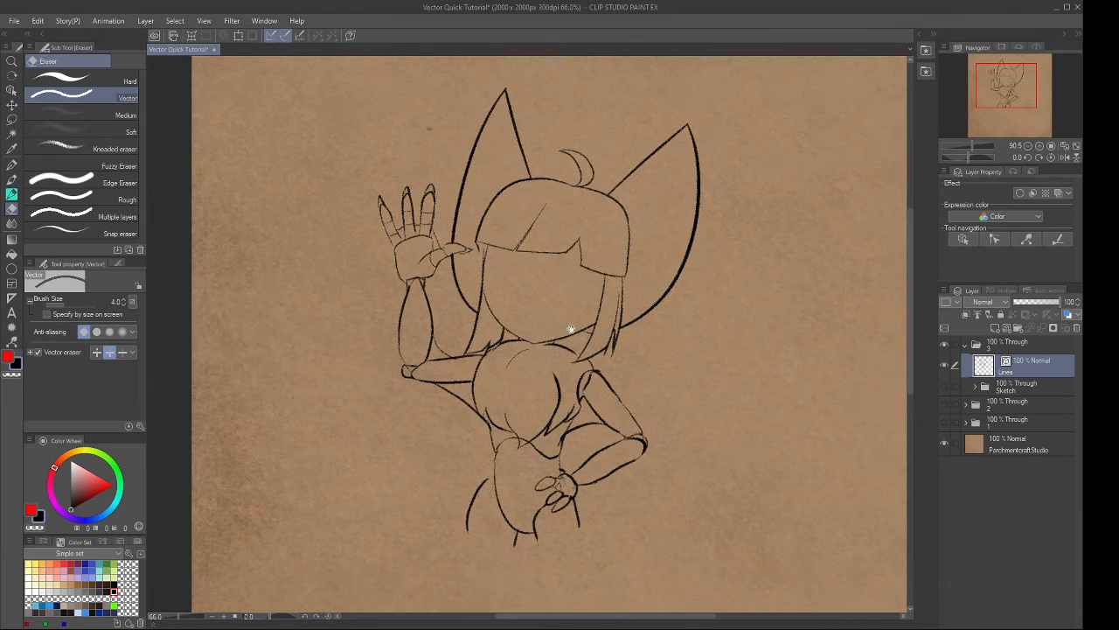
left_click_drag(598, 207, 564, 171)
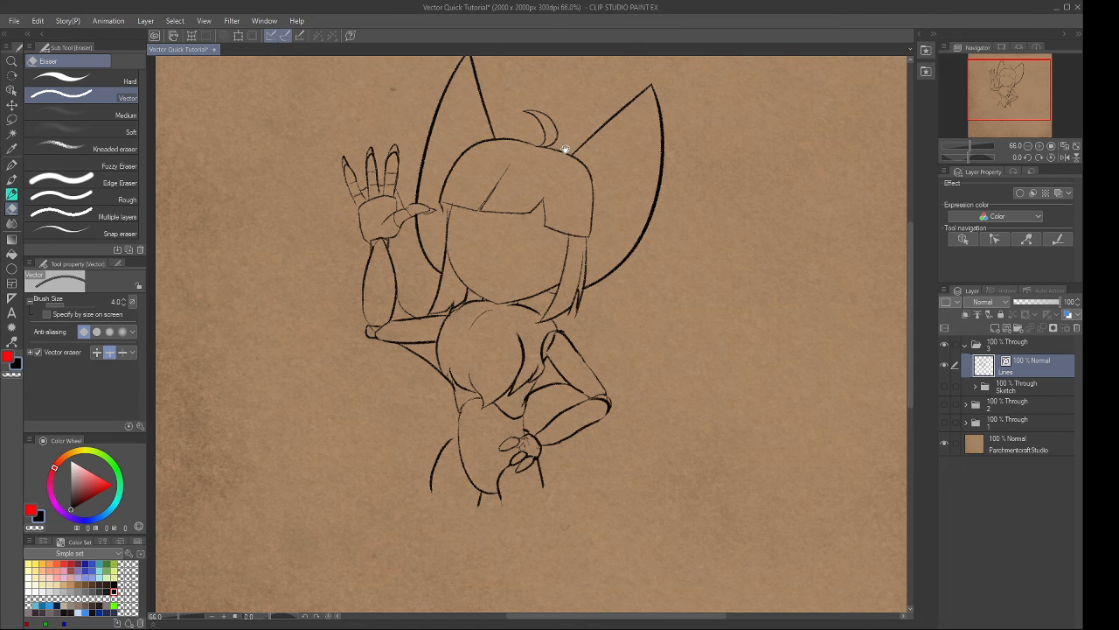
left_click_drag(565, 150, 616, 176)
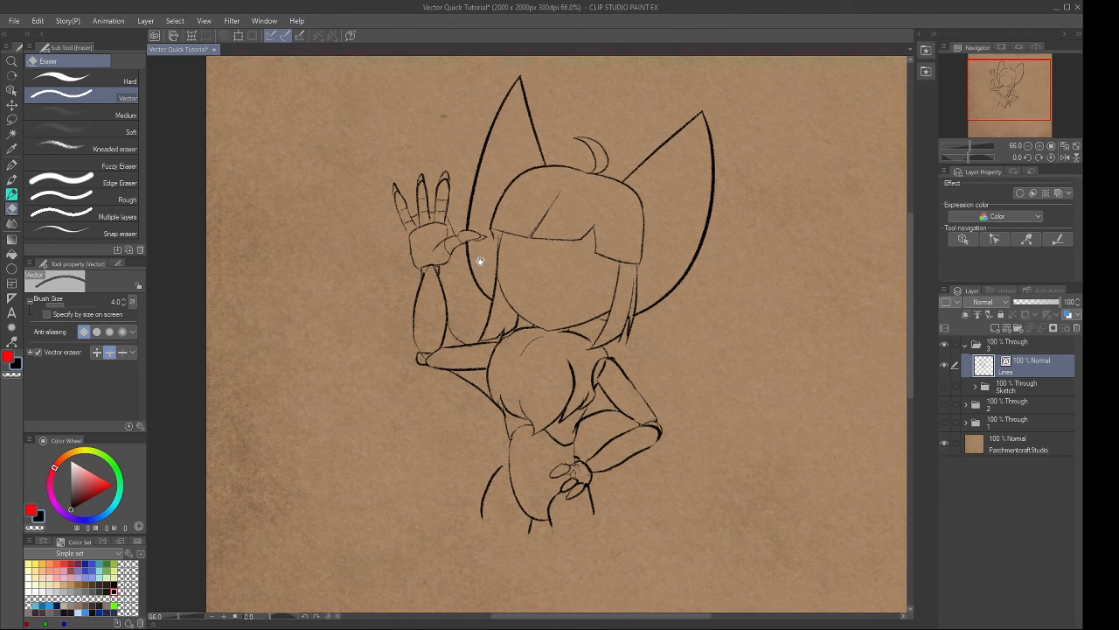
Pull the lower end of the left hip line down and outward with Pinch vector line.
left_click(12, 342)
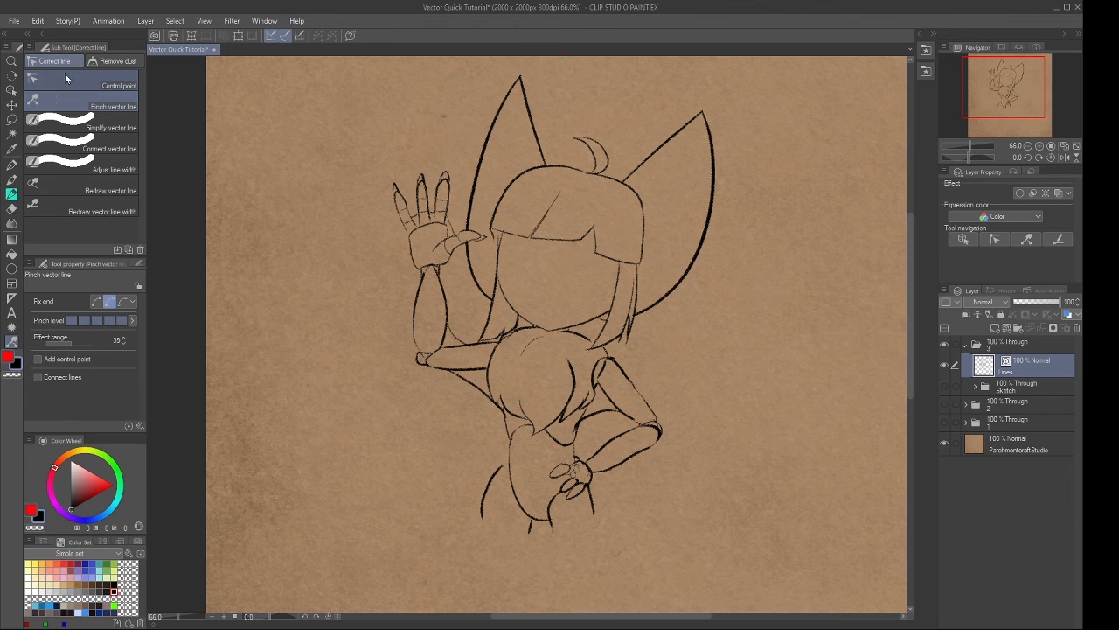
left_click(91, 106)
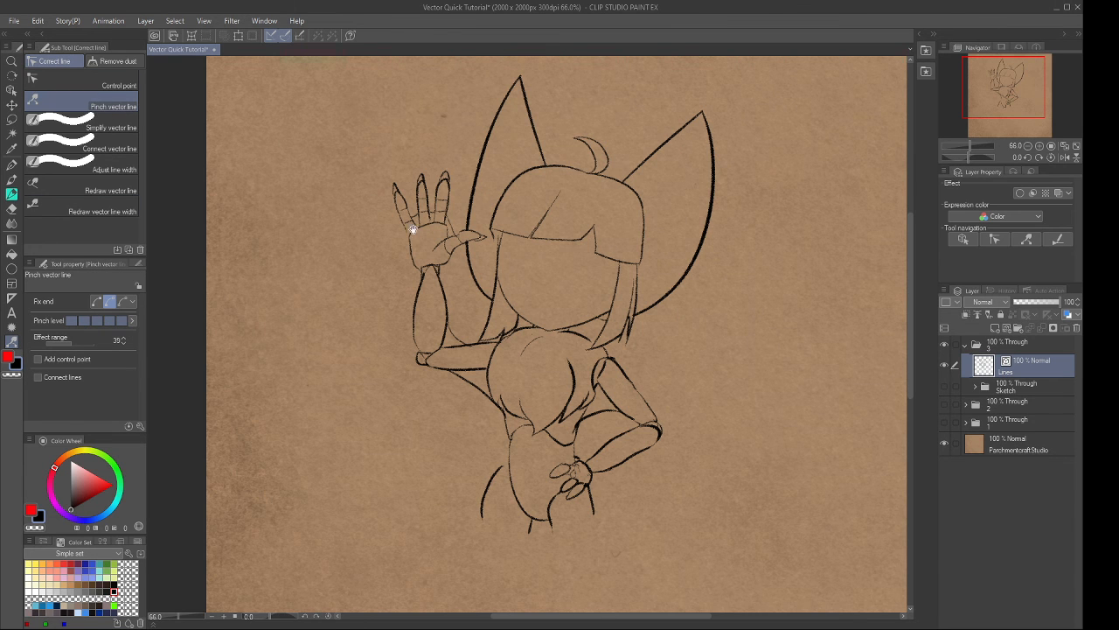
scroll(412, 227, "up", 4)
left_click_drag(388, 328, 407, 175)
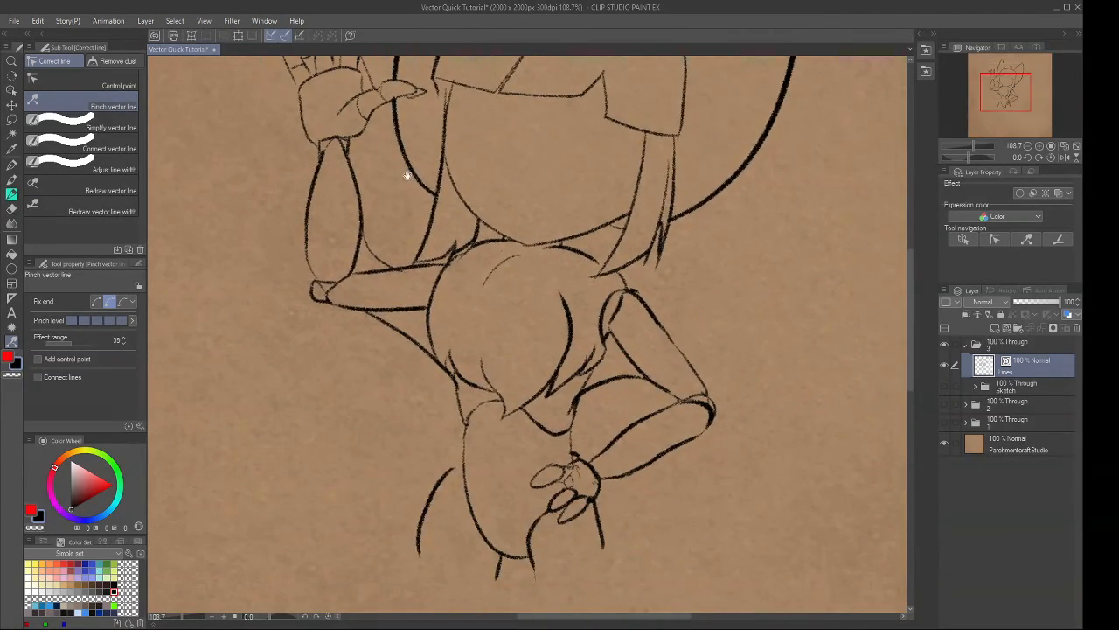
left_click_drag(485, 313, 428, 323)
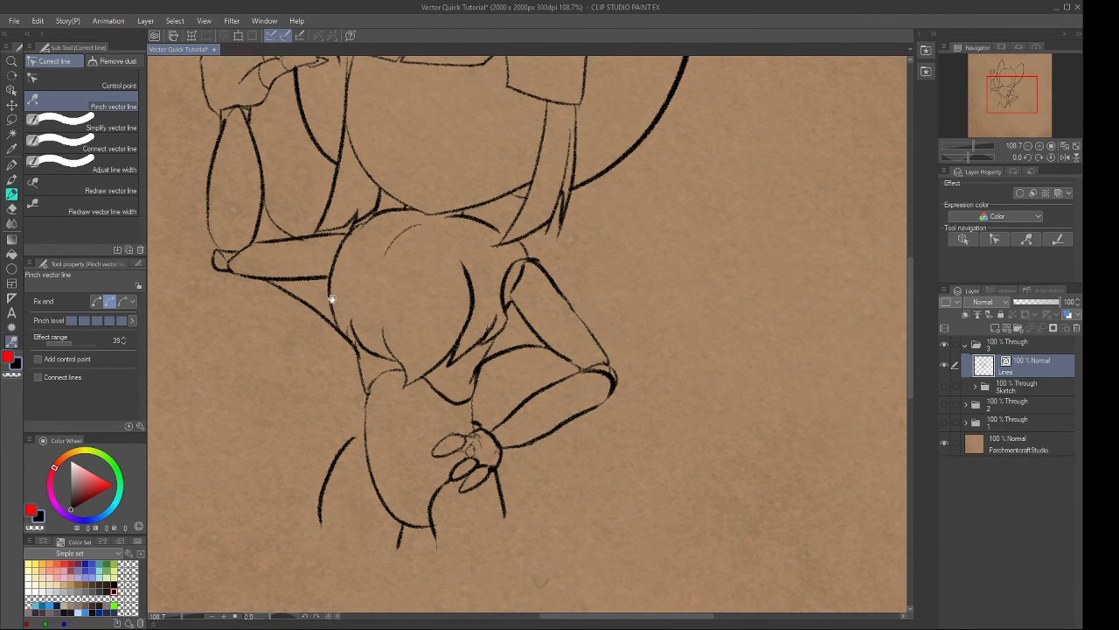
left_click_drag(332, 299, 345, 301)
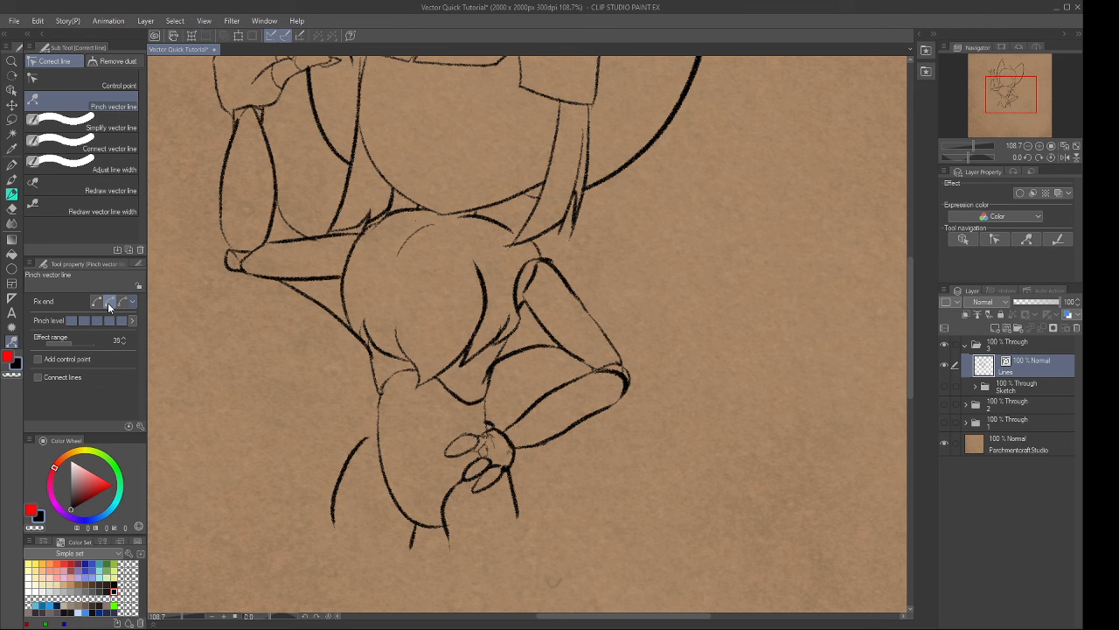
left_click_drag(337, 337, 352, 261)
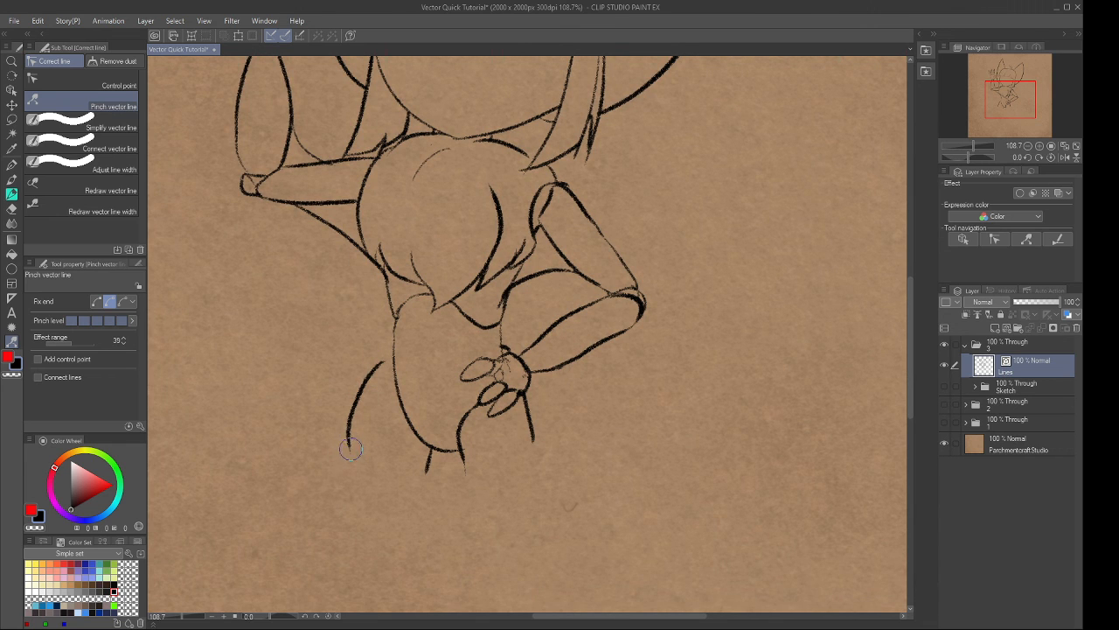
mouse_move(358, 431)
left_mouse_down()
mouse_move(348, 453)
mouse_move(315, 463)
mouse_move(346, 457)
mouse_move(281, 457)
mouse_move(354, 461)
left_mouse_up()
Change the Fix end setting to its first option and bend the bent arm's lower forearm line outward with Pinch vector line.
left_click(96, 302)
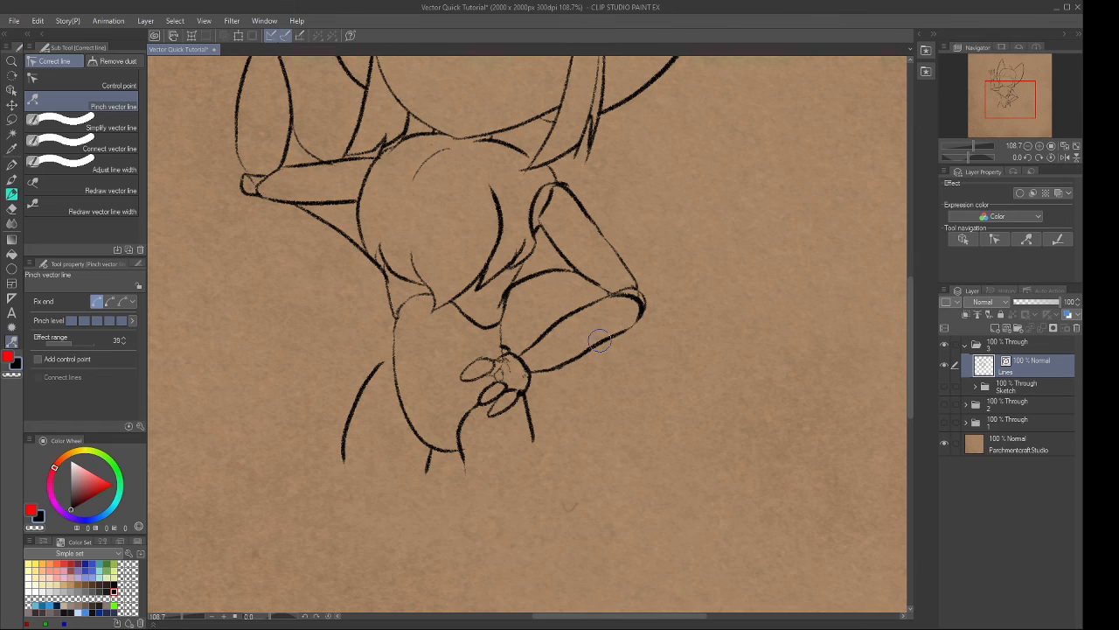
left_click_drag(599, 341, 609, 345)
mouse_move(618, 341)
left_mouse_down()
mouse_move(632, 319)
mouse_move(600, 347)
left_mouse_up()
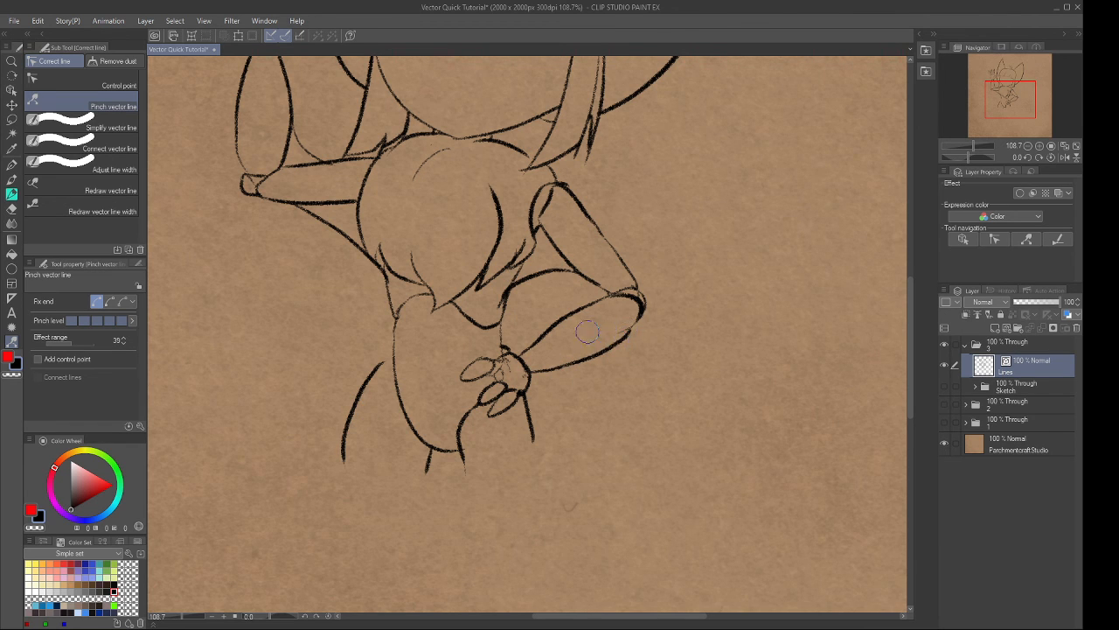
left_click_drag(500, 322, 473, 370)
left_click_drag(413, 283, 420, 333)
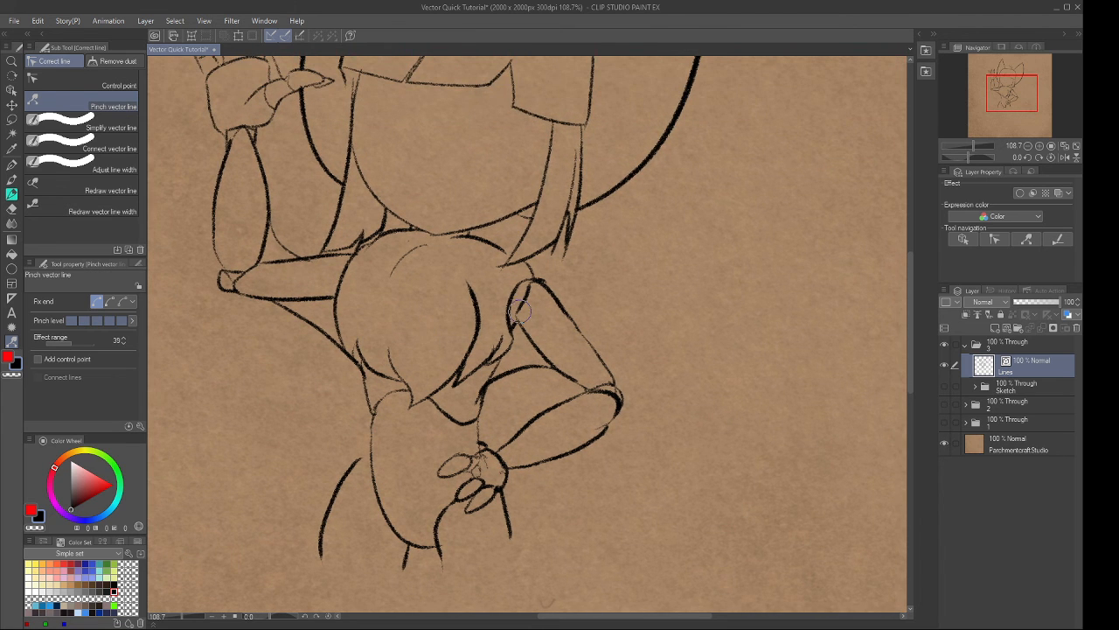
Try to trim the bent arm's lower forearm line near the elbow with the Vector eraser, and undo it.
key("e")
left_click_drag(604, 424, 598, 436)
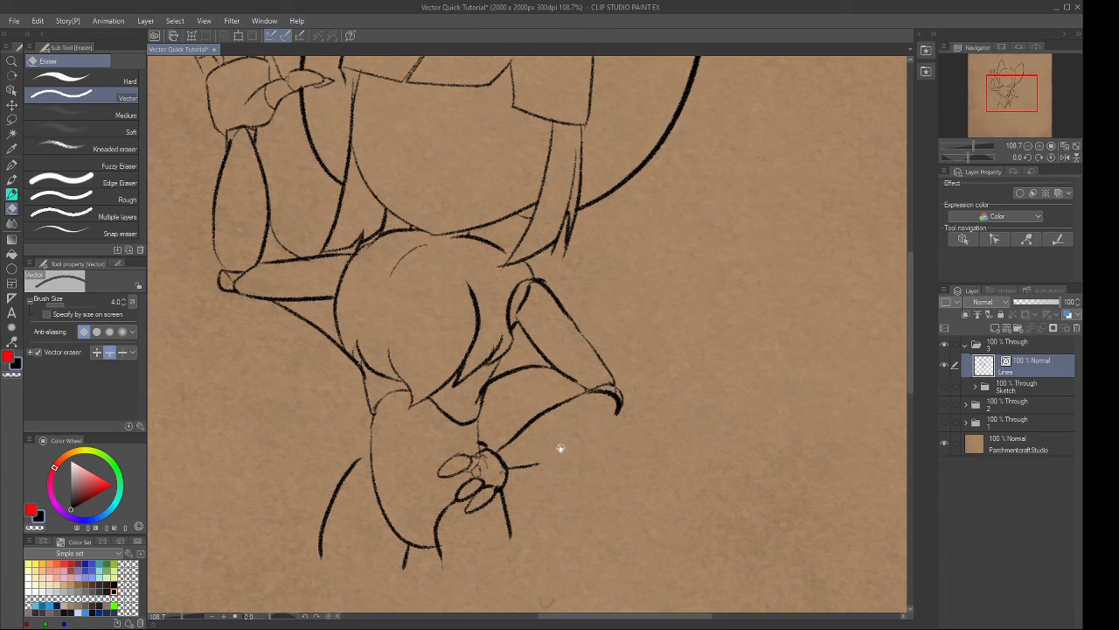
key("ctrl+z")
scroll(592, 420, "up", 3)
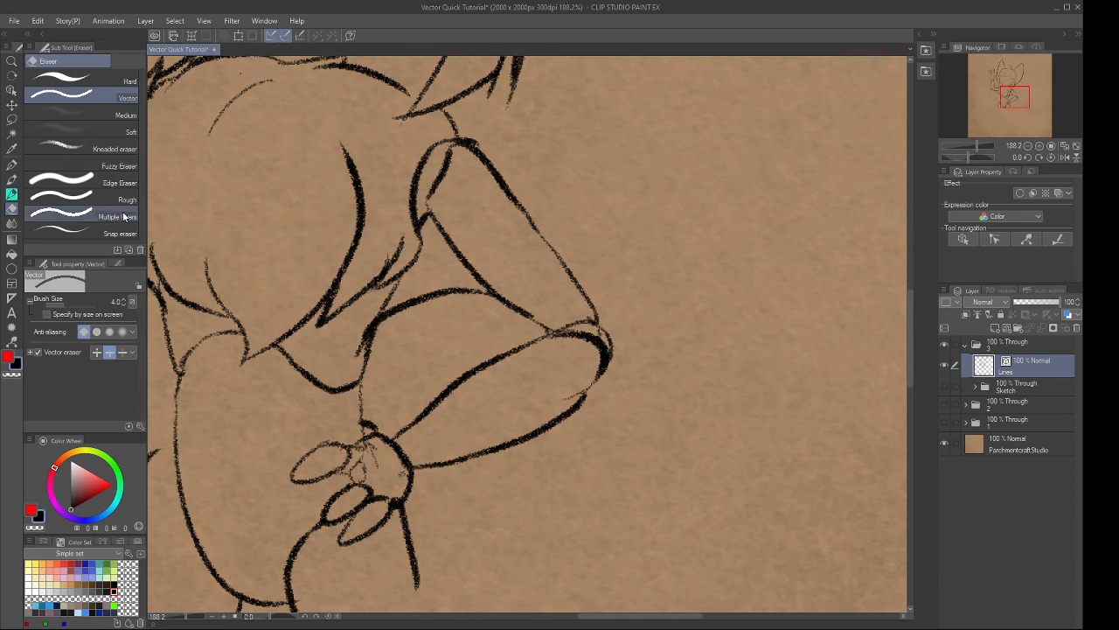
Set Fix end to its middle option and pinch the lower forearm line so it joins the elbow and runs smoothly to the wrist.
key("y")
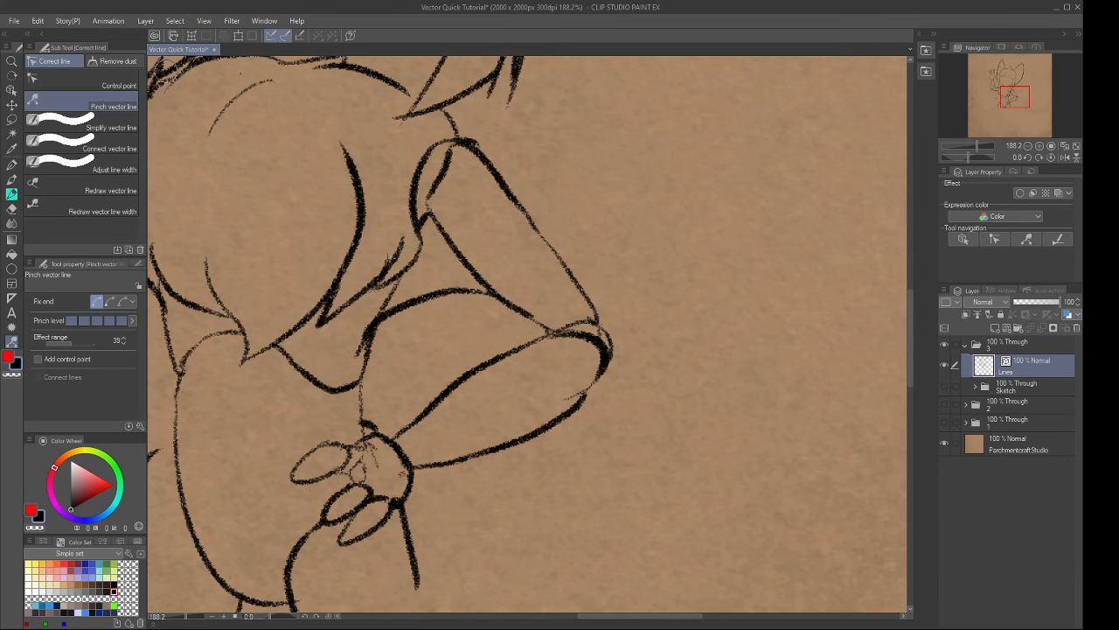
left_click(109, 302)
mouse_move(579, 405)
left_mouse_down()
mouse_move(591, 385)
mouse_move(565, 409)
left_mouse_up()
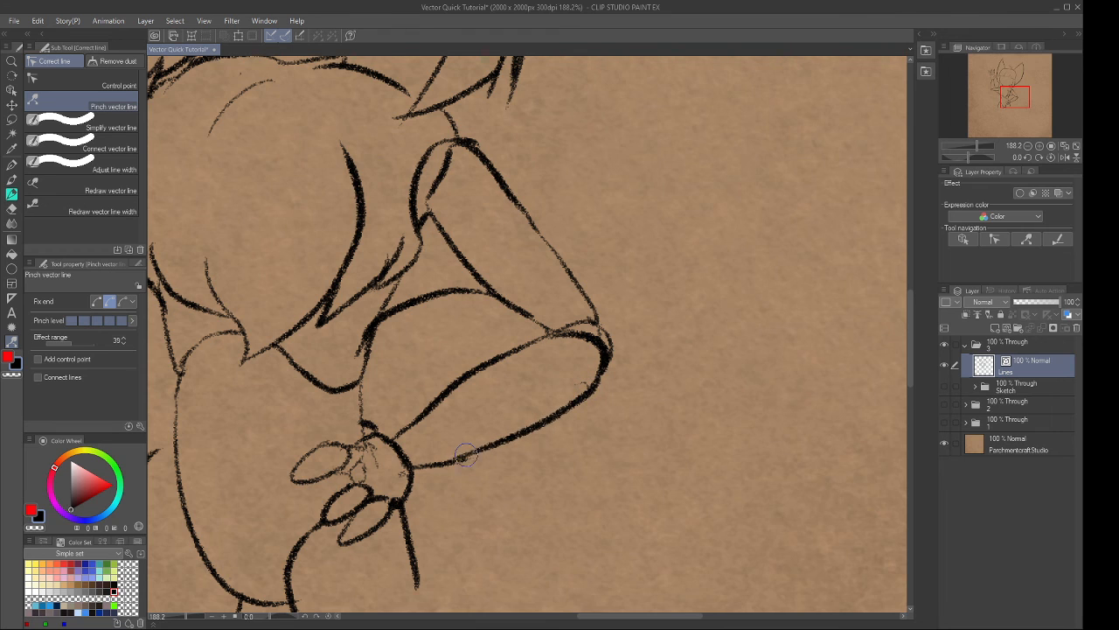
left_click_drag(467, 455, 477, 453)
Erase the stray line ends inside the hand resting on the hip with the Vector eraser.
key("e")
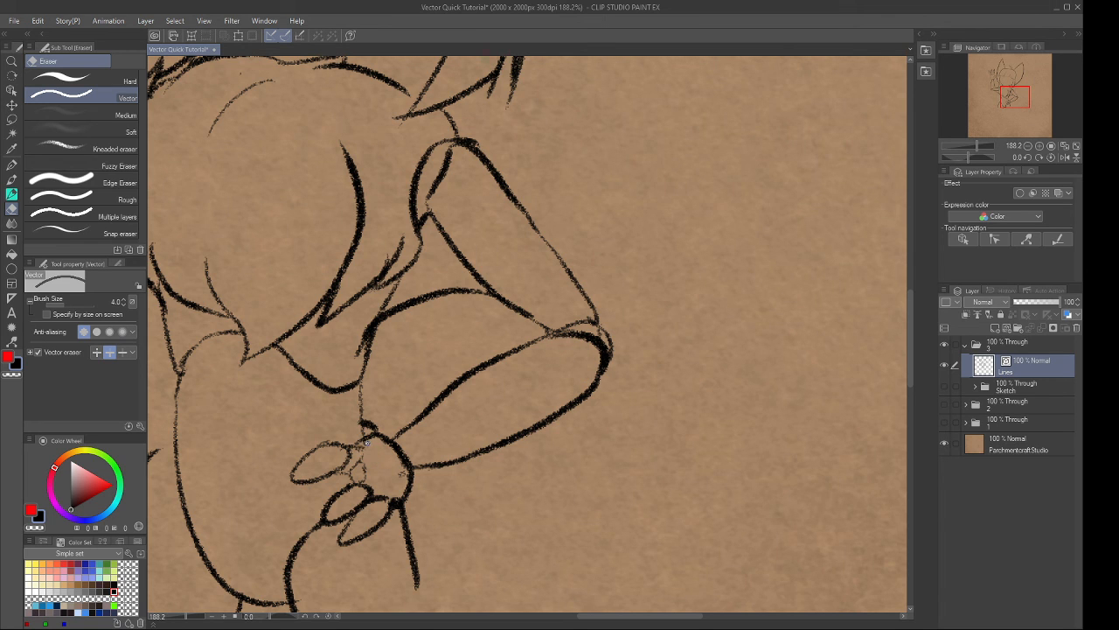
left_click_drag(430, 414, 491, 423)
scroll(510, 412, "down", 5)
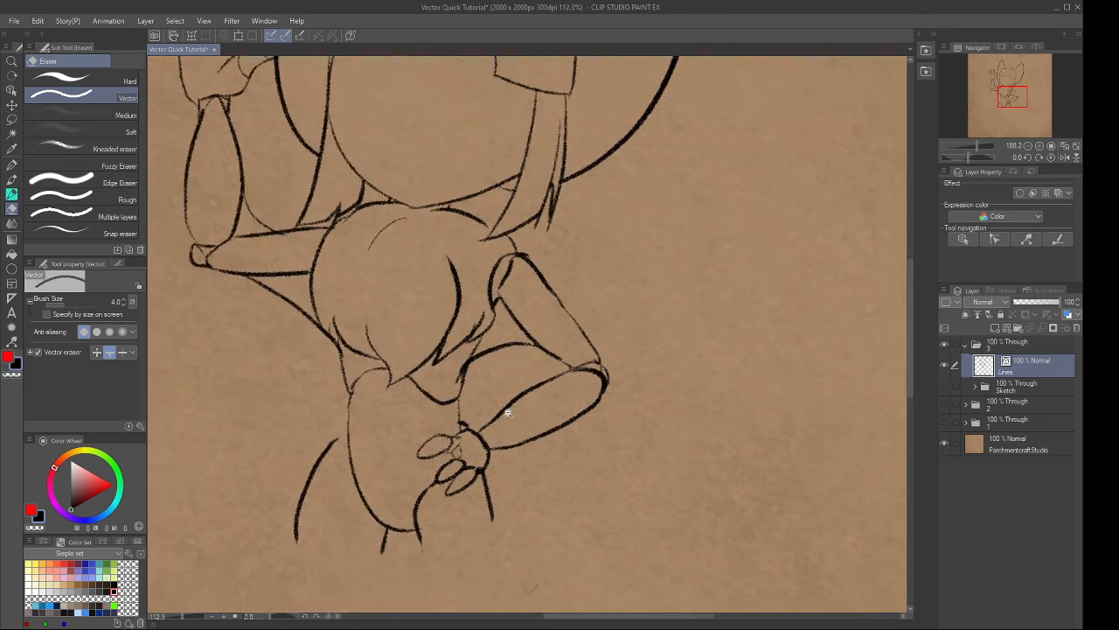
left_click_drag(528, 300, 510, 367)
scroll(647, 313, "down", 5)
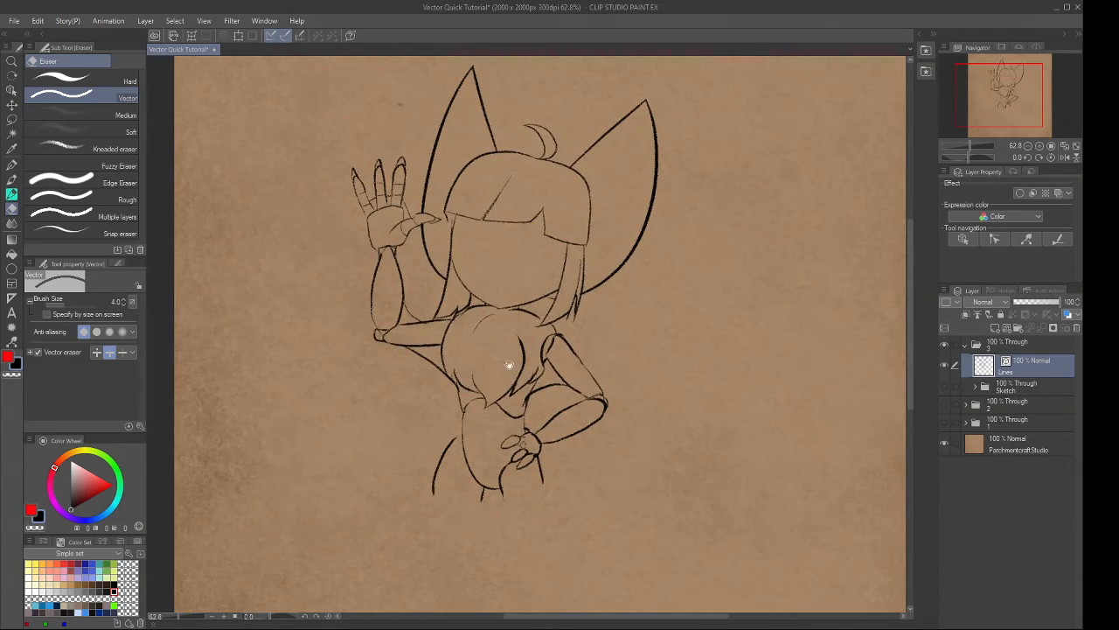
Pull the upper end of the left hip line in to meet the torso outline with Pinch vector line.
left_click_drag(447, 467, 473, 461)
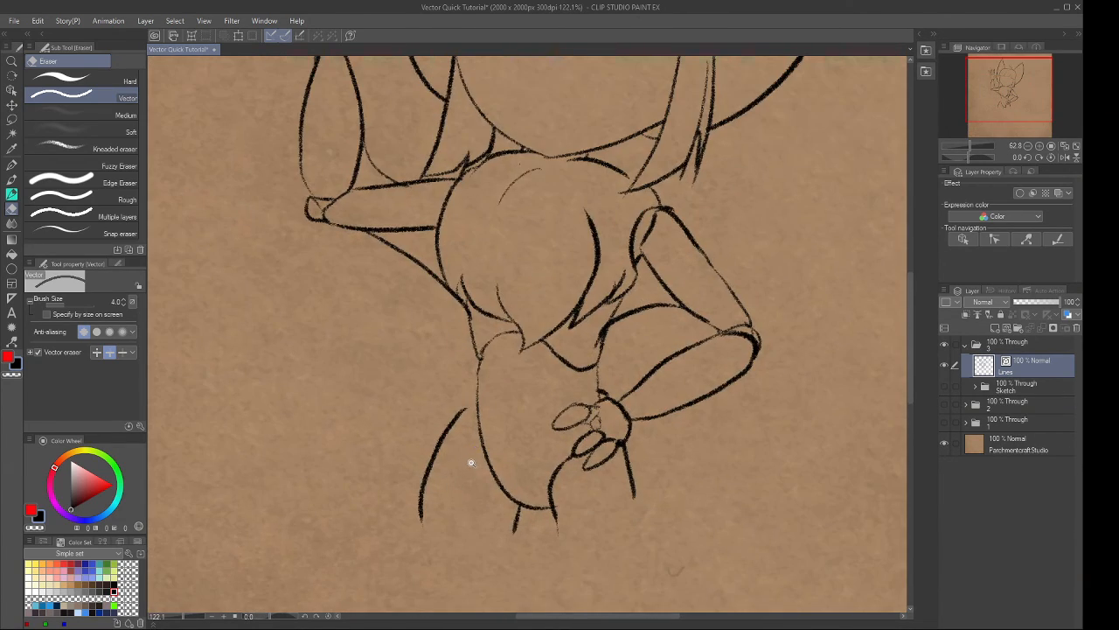
key("y")
left_click_drag(461, 415, 476, 413)
scroll(546, 411, "down", 3)
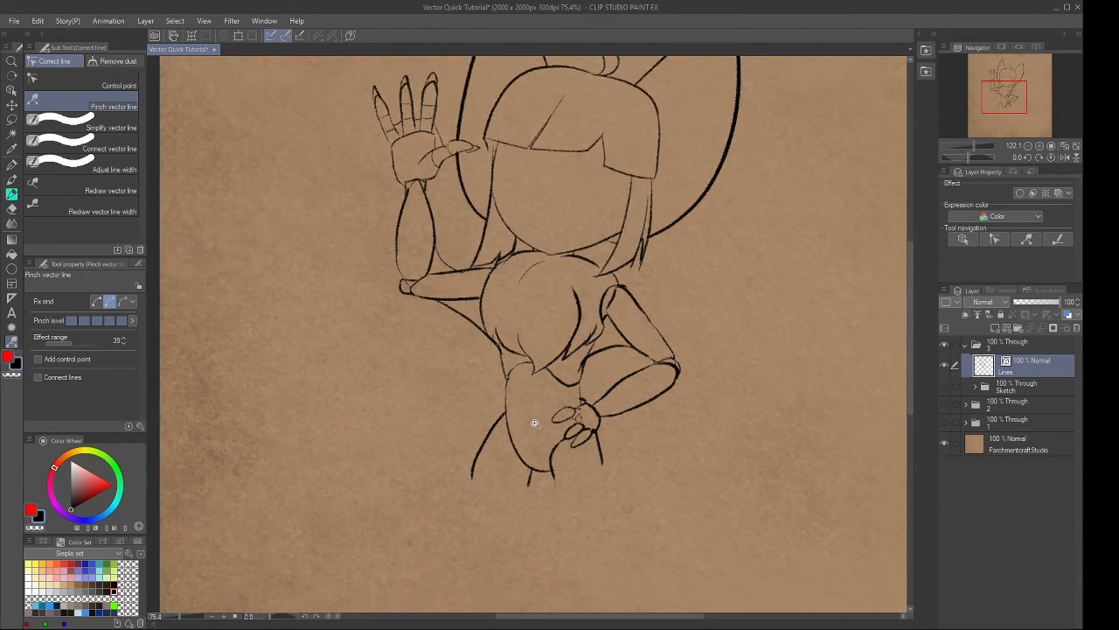
scroll(577, 348, "down", 3)
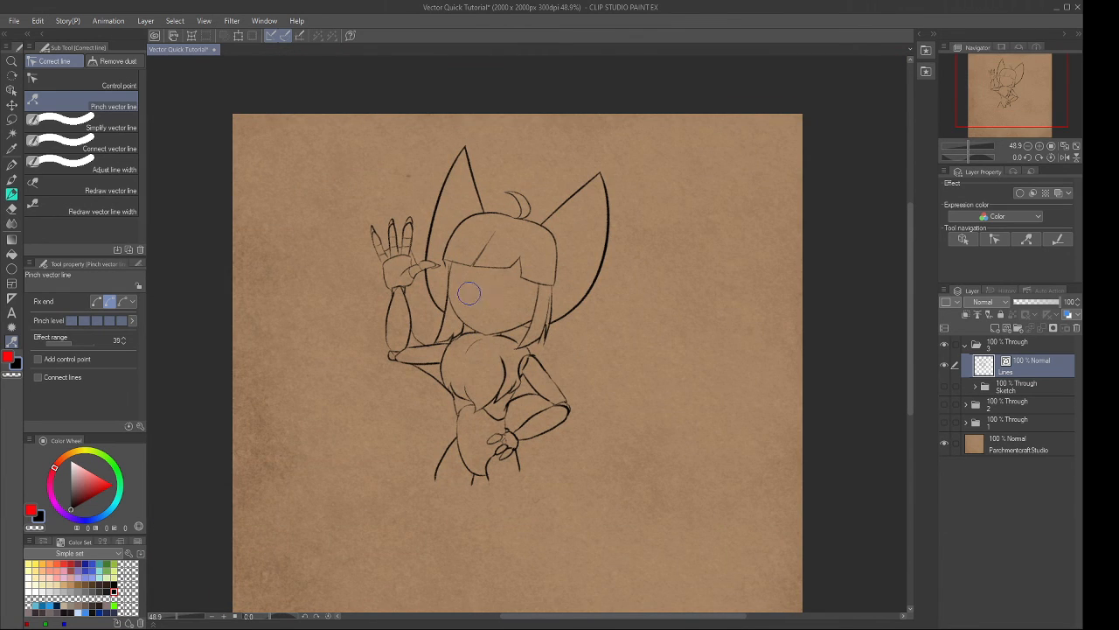
Add a raster layer named Flats directly below the Lines layer, and make Lines the reference layer.
scroll(534, 332, "up", 3)
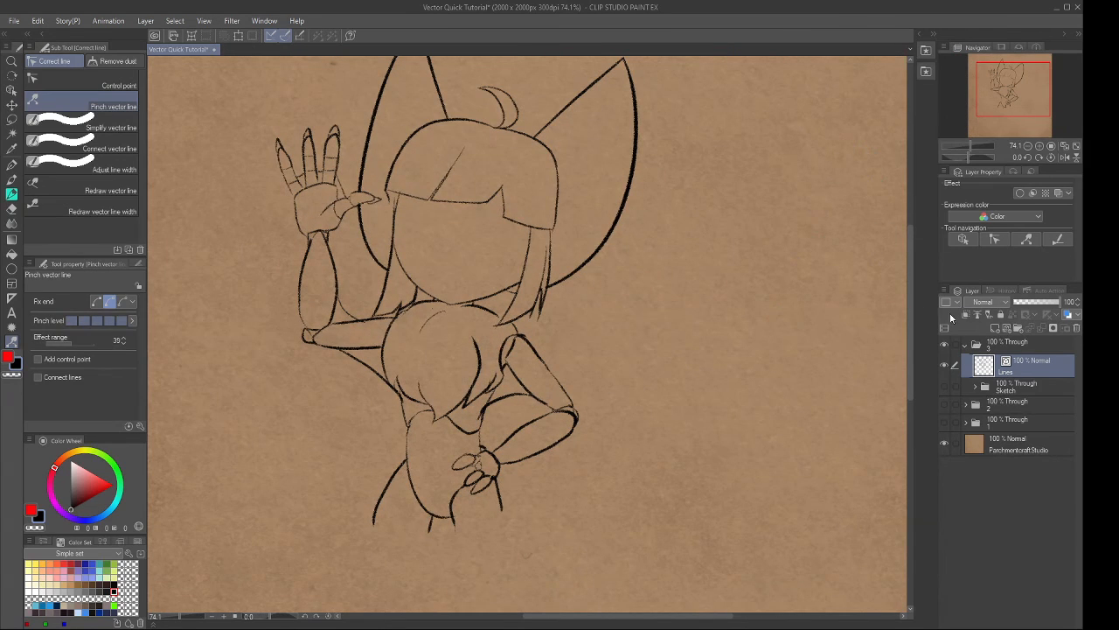
left_click(994, 327)
left_click_drag(1014, 368, 1011, 396)
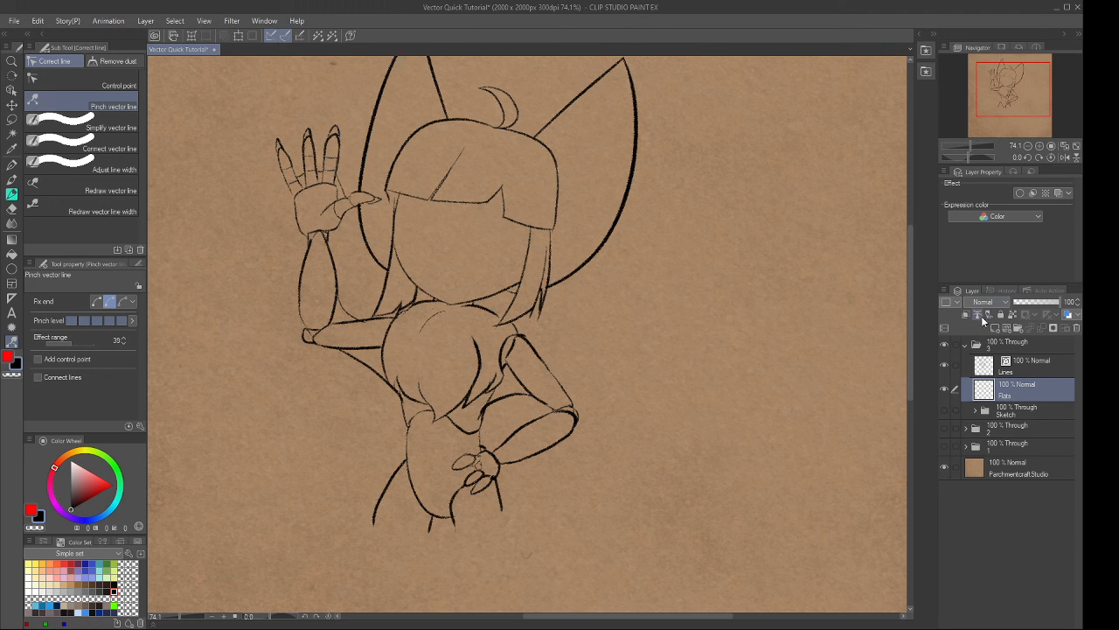
left_click(1034, 368)
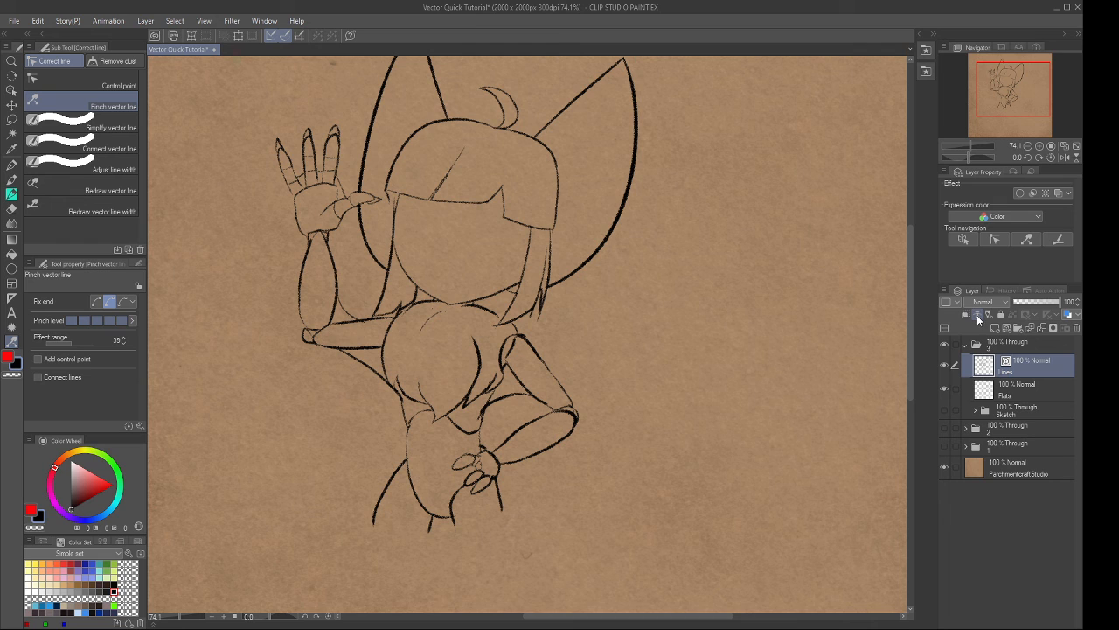
left_click(1038, 392)
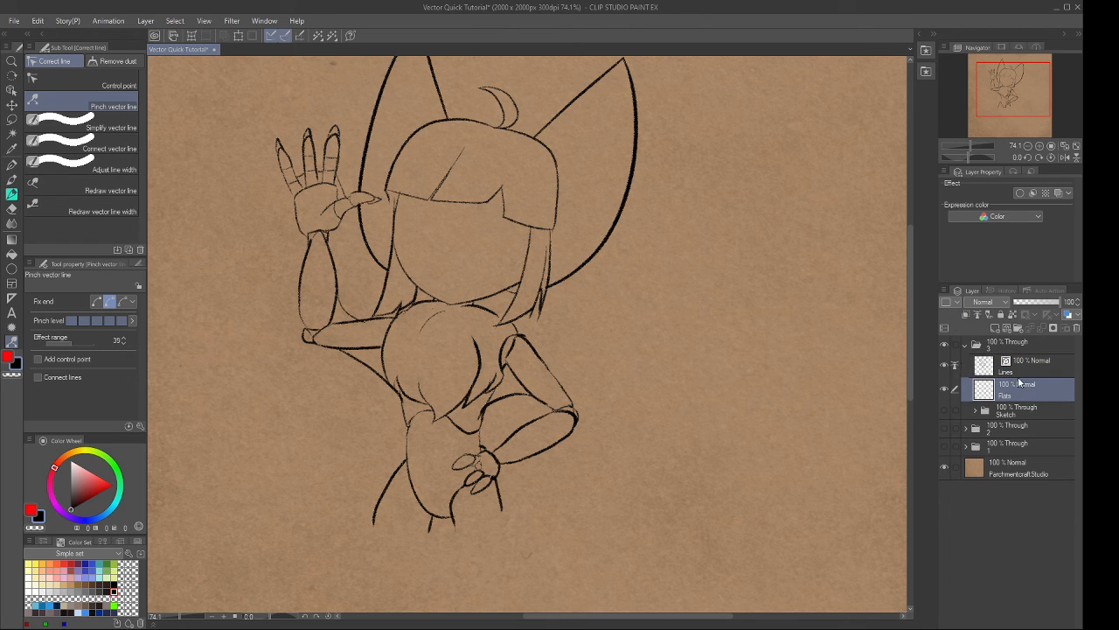
Set up the Close and fill tool with a light blue from the Simple set for coloring the Flats layer.
scroll(654, 320, "down", 3)
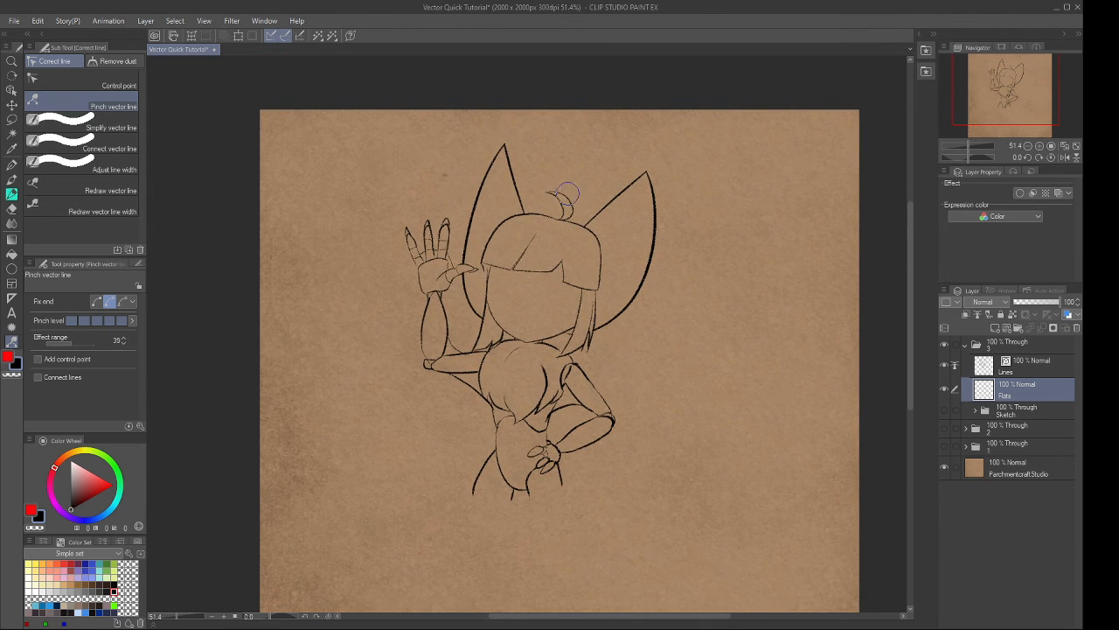
left_click(11, 253)
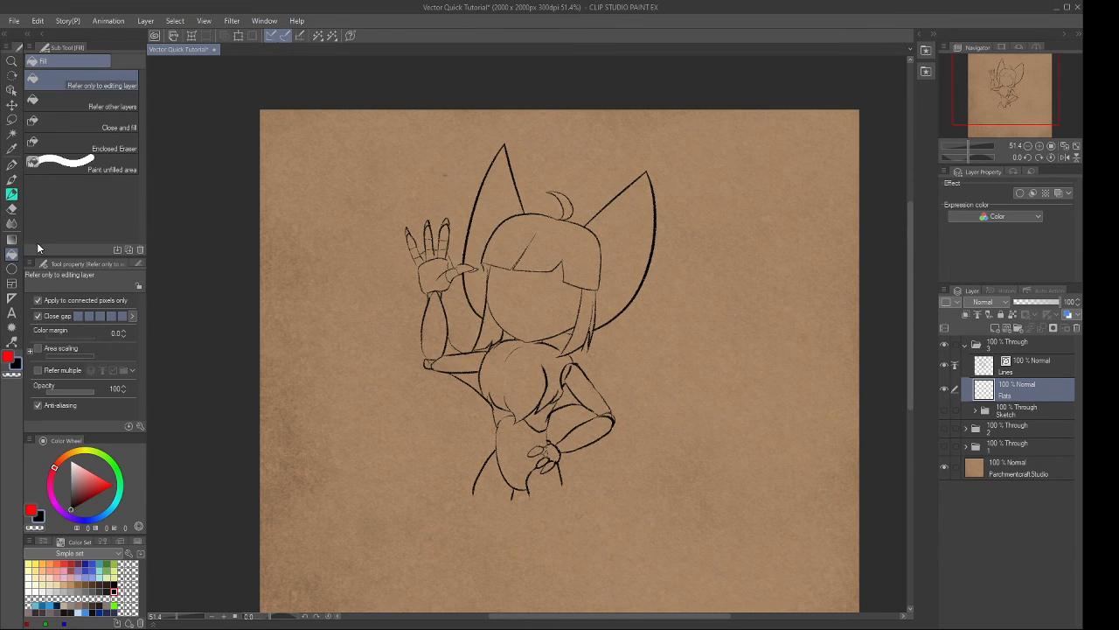
left_click(76, 129)
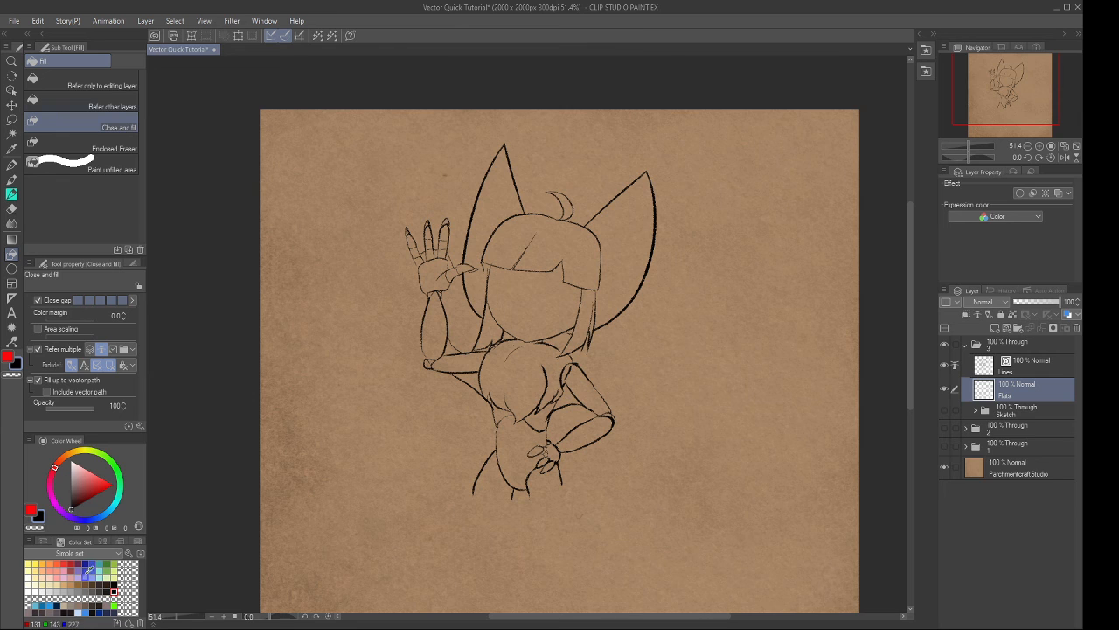
left_click(79, 605)
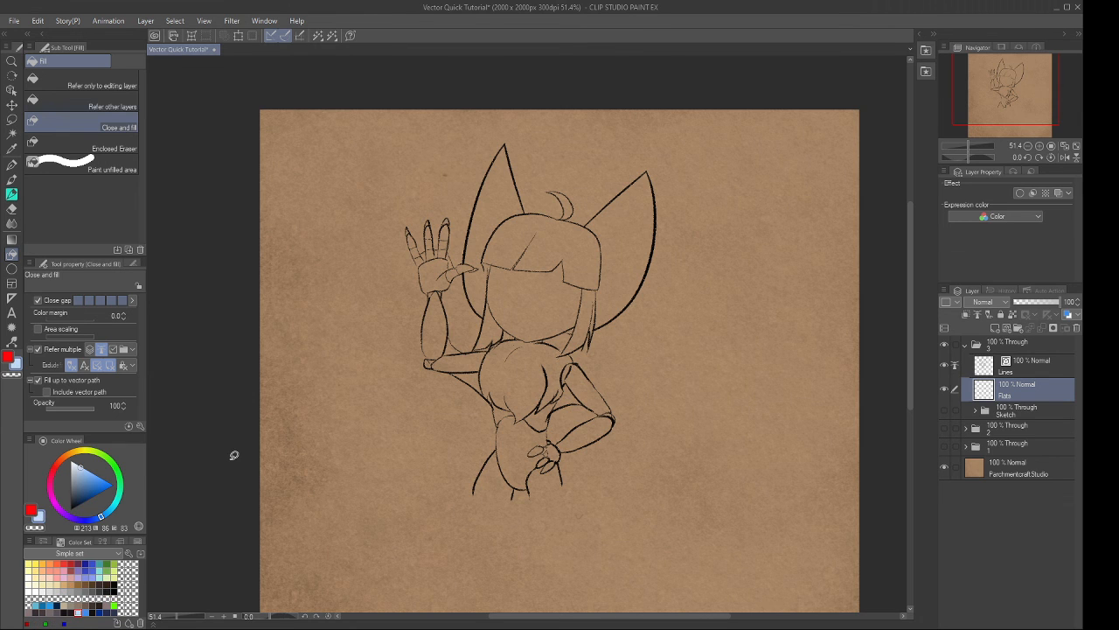
left_click_drag(650, 289, 624, 284)
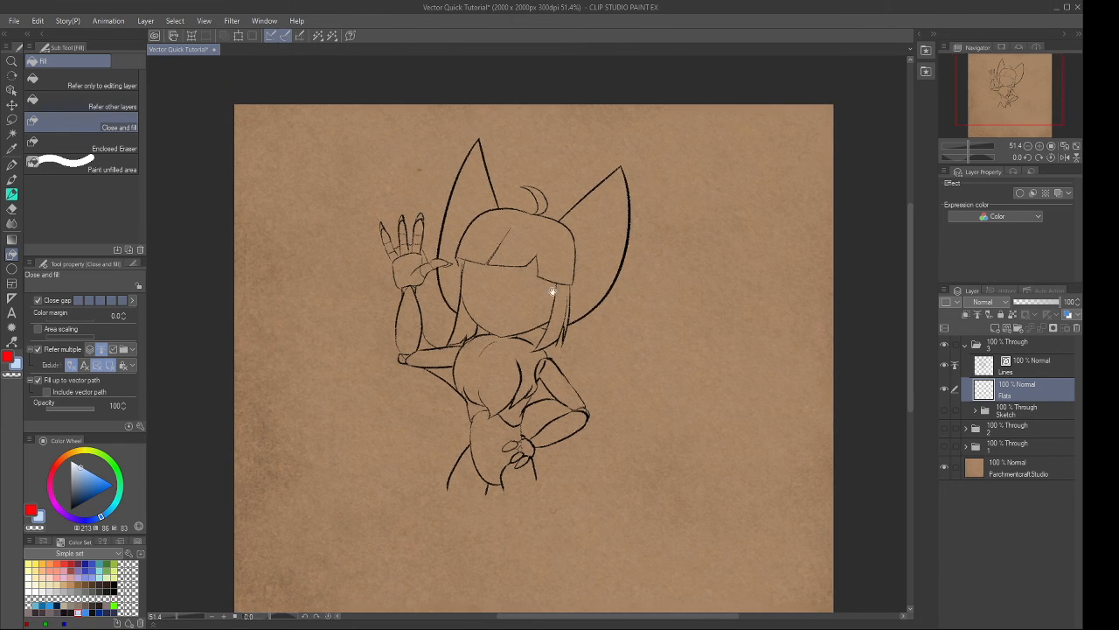
Try coloring the left ear manually, tracing light blue G-pen strokes along the inside of its outline.
key("p")
left_click_drag(501, 246, 489, 312)
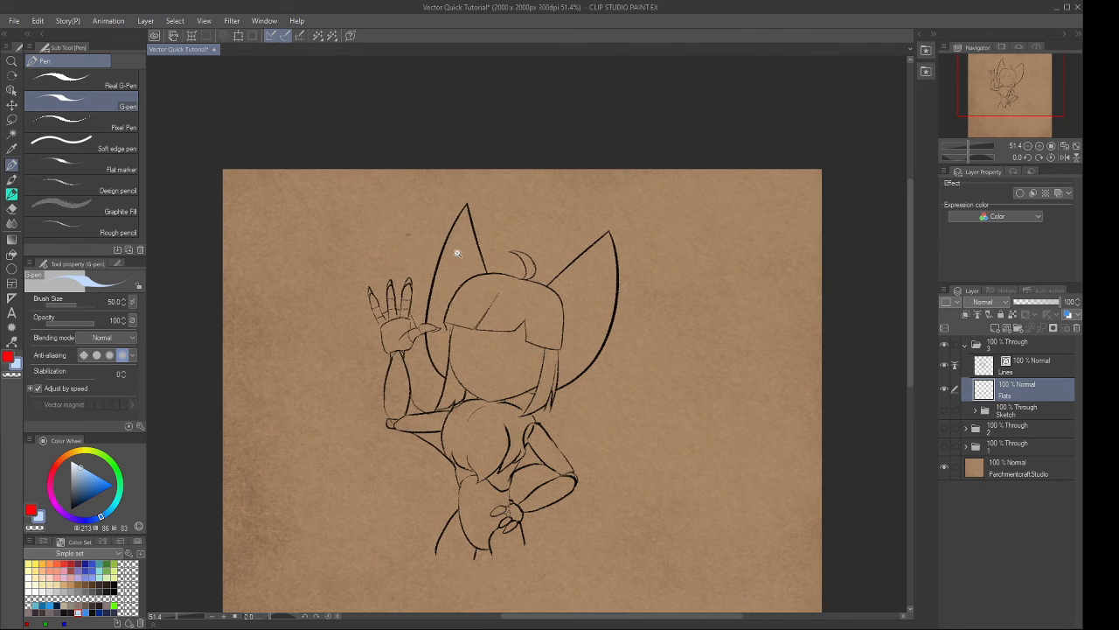
mouse_move(458, 251)
left_mouse_down()
mouse_move(484, 252)
mouse_move(443, 251)
left_mouse_up()
left_click_drag(457, 238, 475, 184)
mouse_move(462, 147)
left_mouse_down()
mouse_move(484, 117)
mouse_move(454, 177)
left_mouse_up()
mouse_move(477, 124)
left_mouse_down()
mouse_move(370, 376)
mouse_move(445, 180)
mouse_move(437, 225)
mouse_move(448, 188)
mouse_move(411, 261)
mouse_move(495, 149)
mouse_move(482, 138)
mouse_move(482, 174)
mouse_move(525, 169)
mouse_move(487, 113)
mouse_move(493, 146)
mouse_move(513, 162)
mouse_move(513, 257)
mouse_move(485, 115)
mouse_move(495, 243)
left_mouse_up()
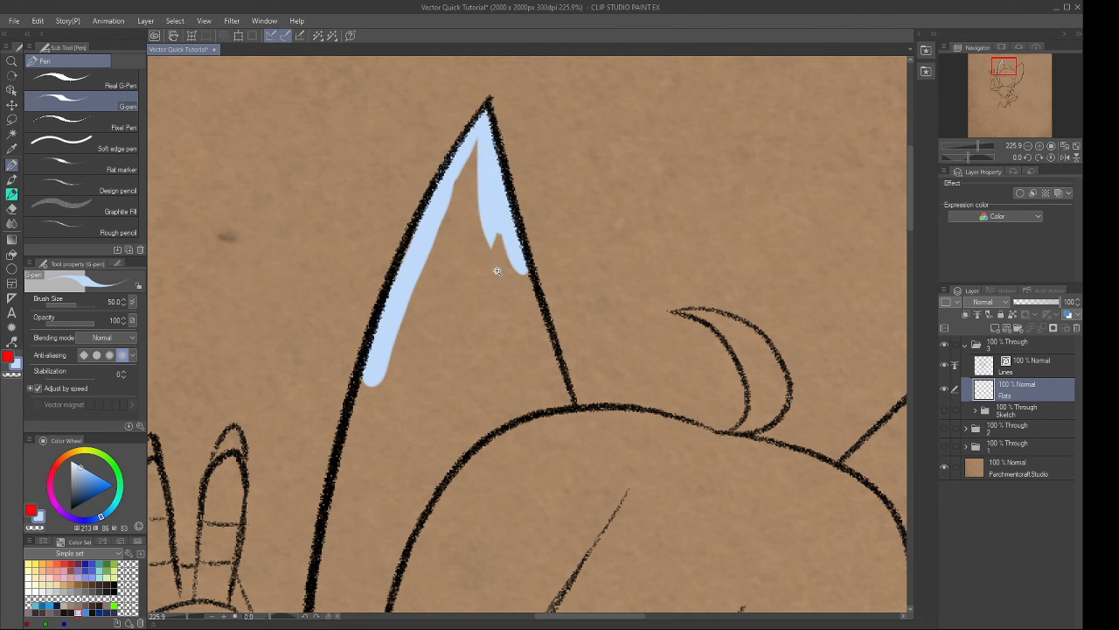
scroll(498, 272, "down", 2)
mouse_move(476, 177)
left_mouse_down()
mouse_move(481, 209)
mouse_move(483, 195)
mouse_move(440, 342)
mouse_move(480, 257)
mouse_move(483, 388)
mouse_move(492, 228)
left_mouse_up()
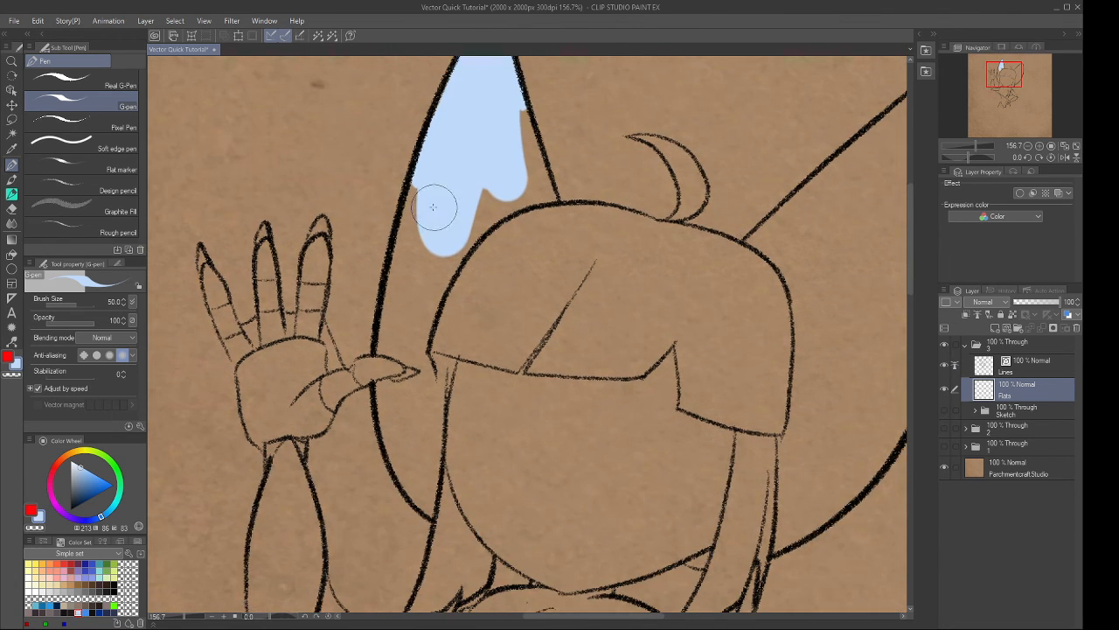
mouse_move(427, 172)
left_mouse_down()
mouse_move(398, 354)
mouse_move(401, 426)
mouse_move(434, 498)
mouse_move(542, 210)
mouse_move(510, 122)
left_mouse_up()
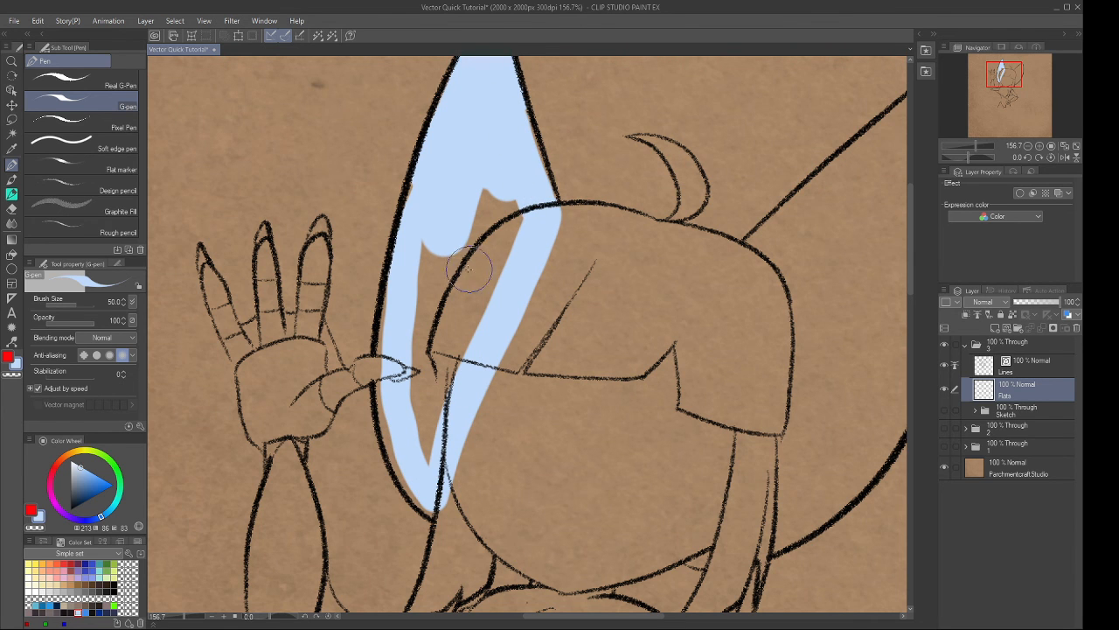
Fill the unpainted area enclosed by the blue ear strokes, using the fill that refers only to the editing layer.
key("g")
left_click(95, 86)
left_click(498, 281)
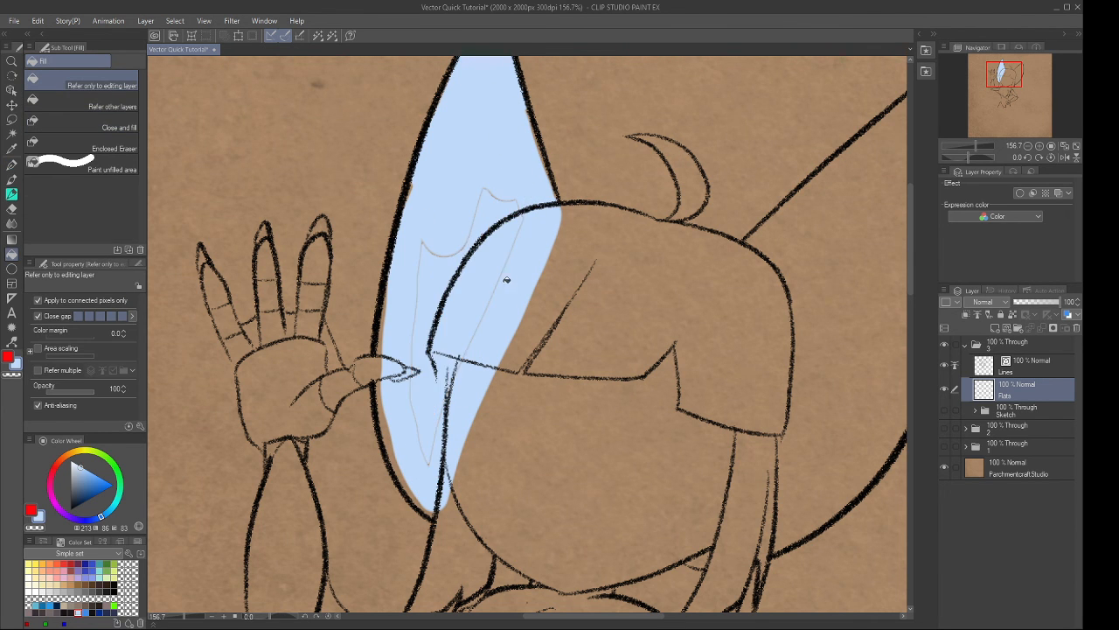
Undo the blue fill and all the hand-painted strokes on the left ear.
scroll(519, 274, "down", 3)
key("ctrl+z")
key("ctrl+z")
key("ctrl+z")
key("ctrl+z")
key("ctrl+z")
key("ctrl+z")
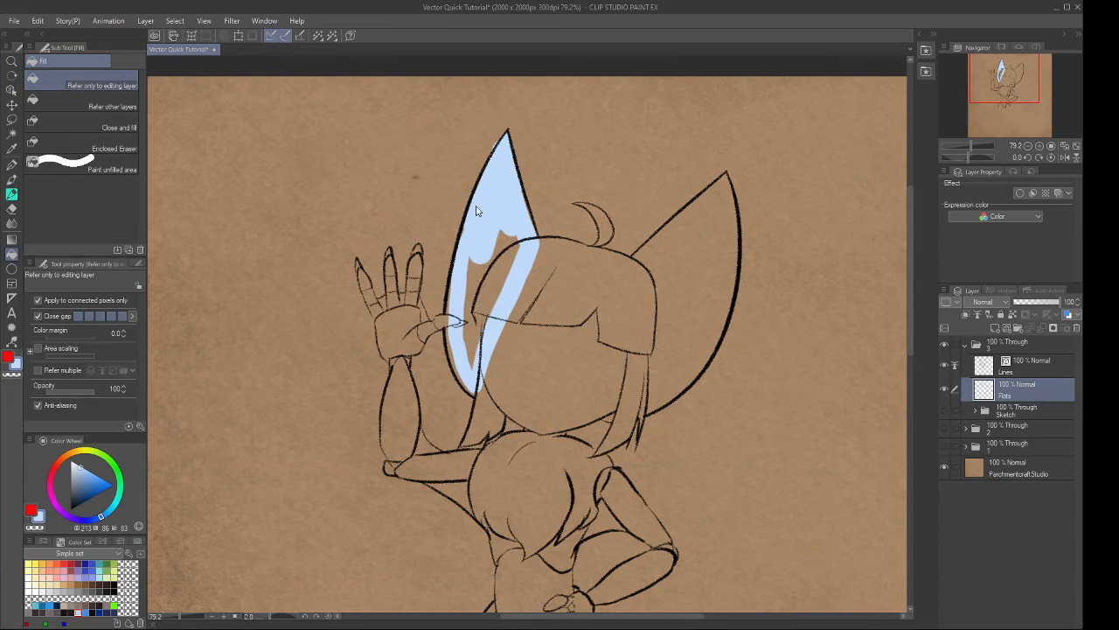
key("ctrl+z")
key("ctrl+z")
key("ctrl+z")
key("ctrl+z")
key("ctrl+z")
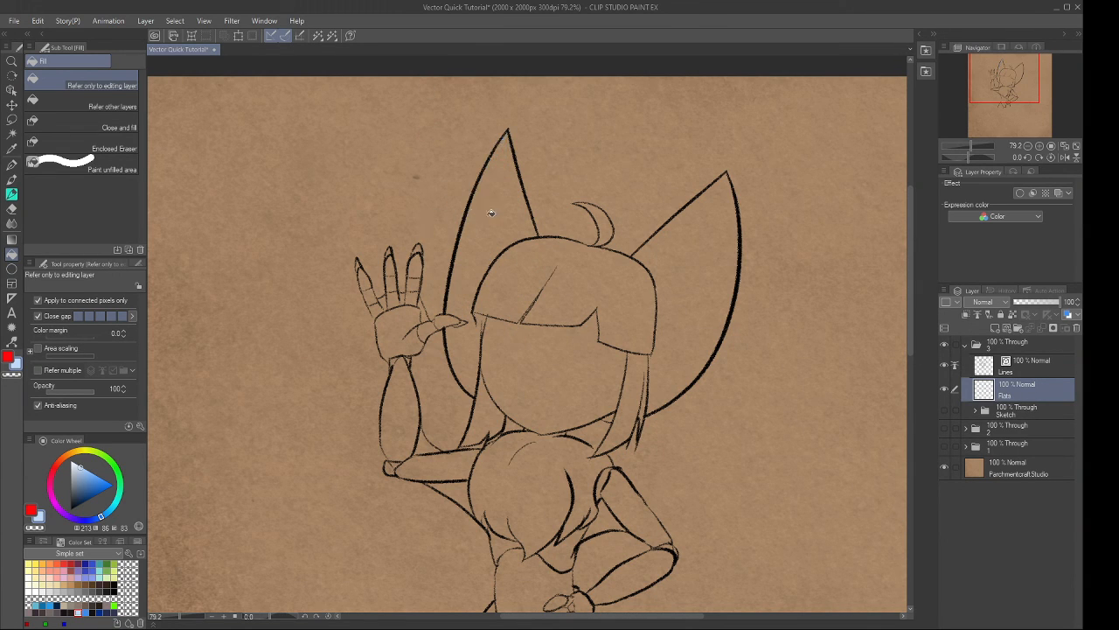
Try filling the whole figure at once in light blue by encircling it with Close and fill.
left_click(118, 127)
left_click_drag(629, 369, 567, 292)
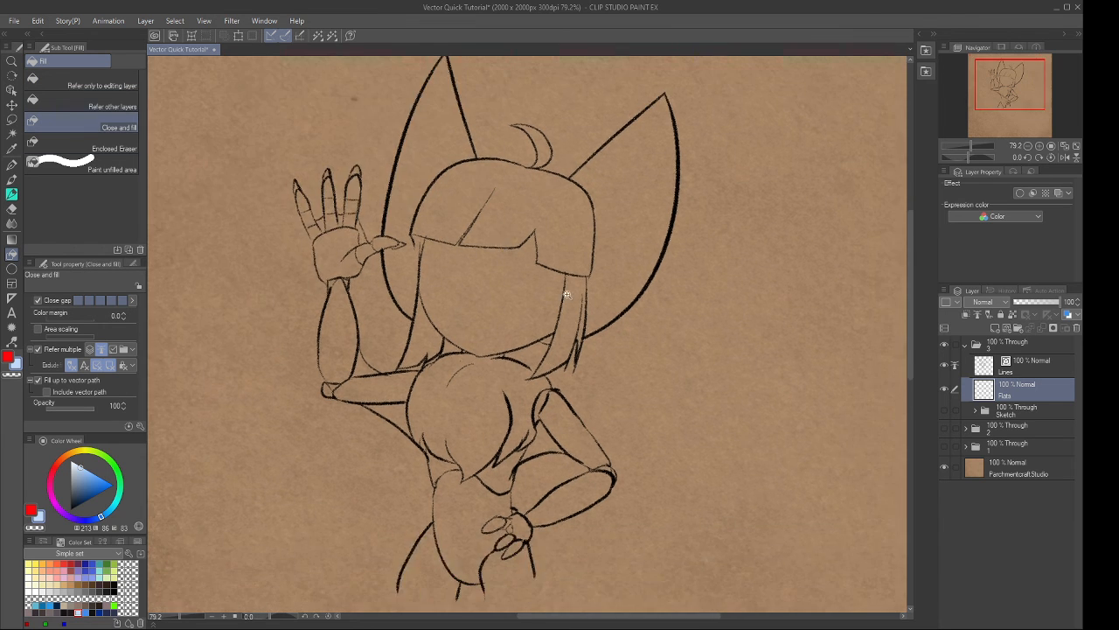
scroll(568, 293, "down", 3)
mouse_move(710, 221)
left_mouse_down()
mouse_move(324, 220)
mouse_move(790, 406)
mouse_move(642, 150)
left_mouse_up()
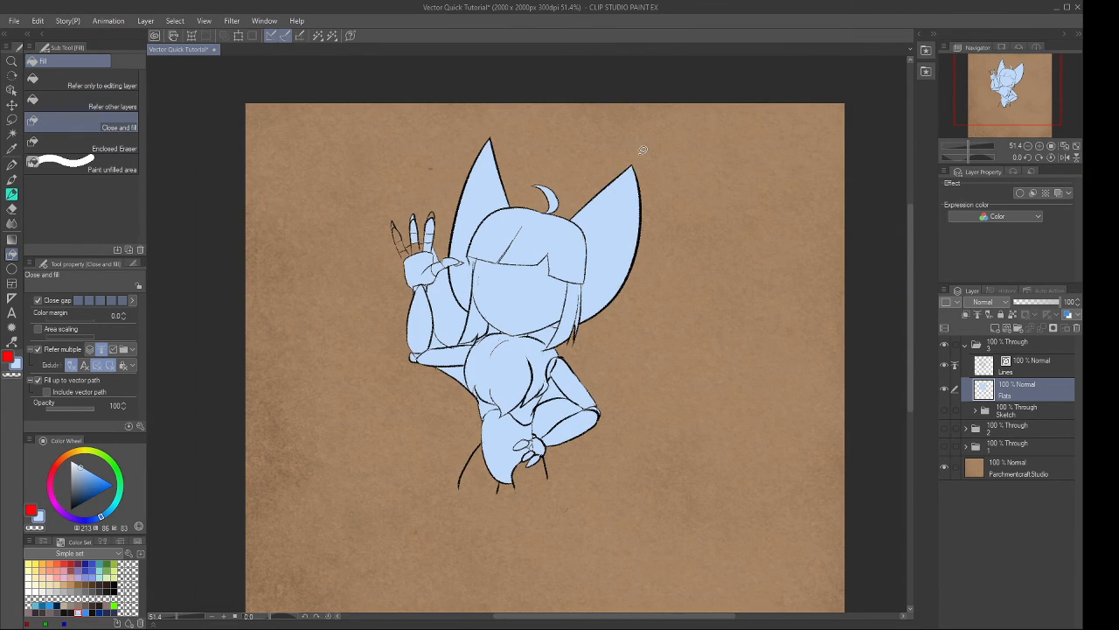
scroll(610, 397, "up", 6)
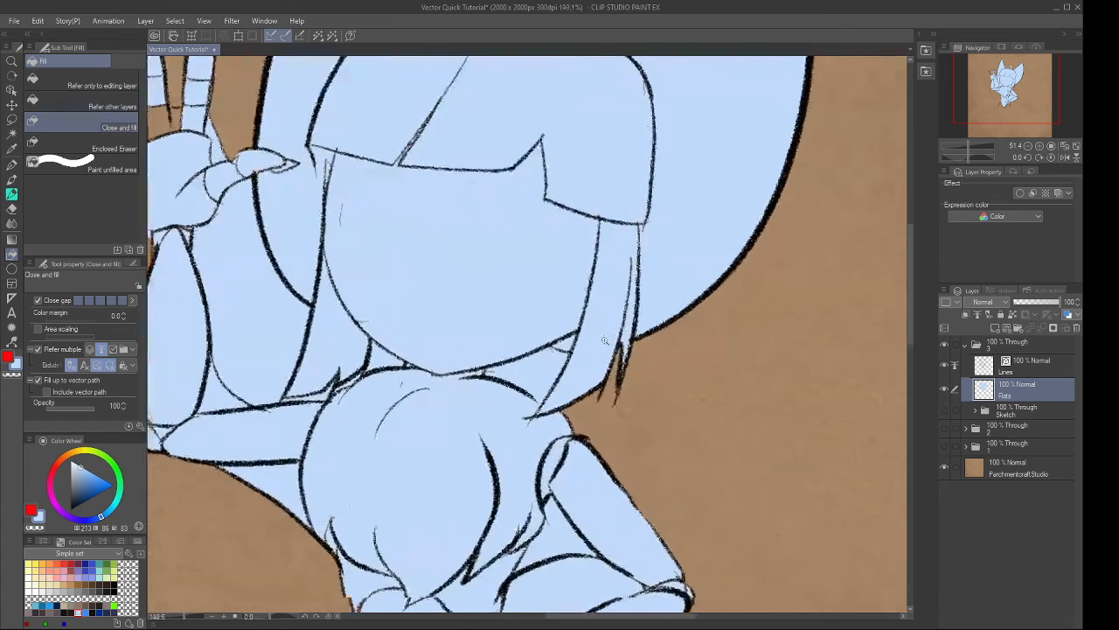
scroll(609, 397, "down", 4)
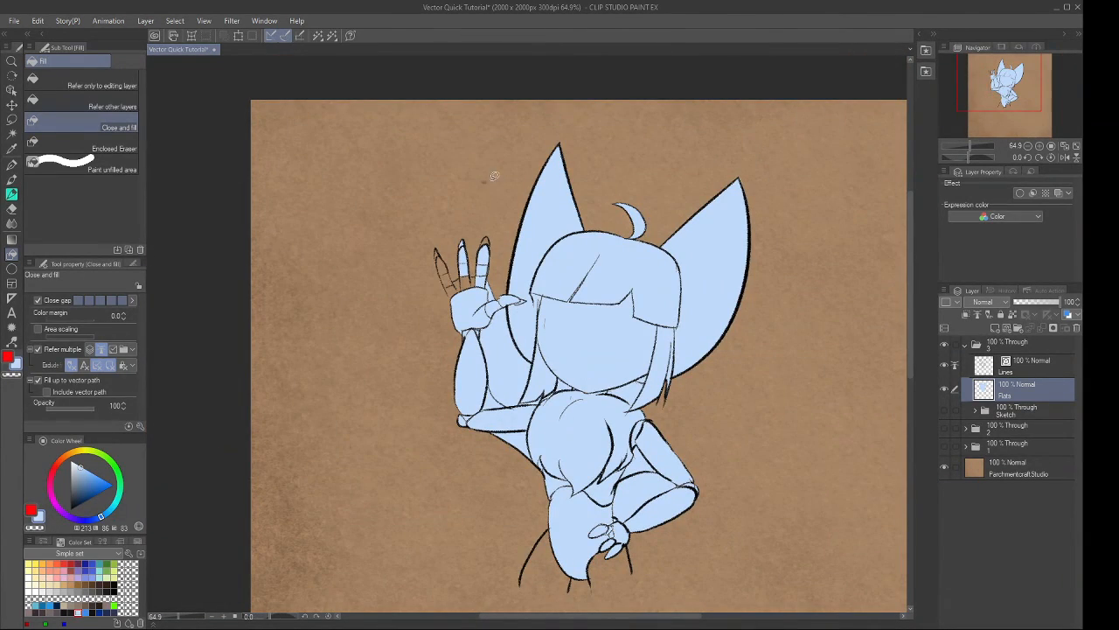
key("p")
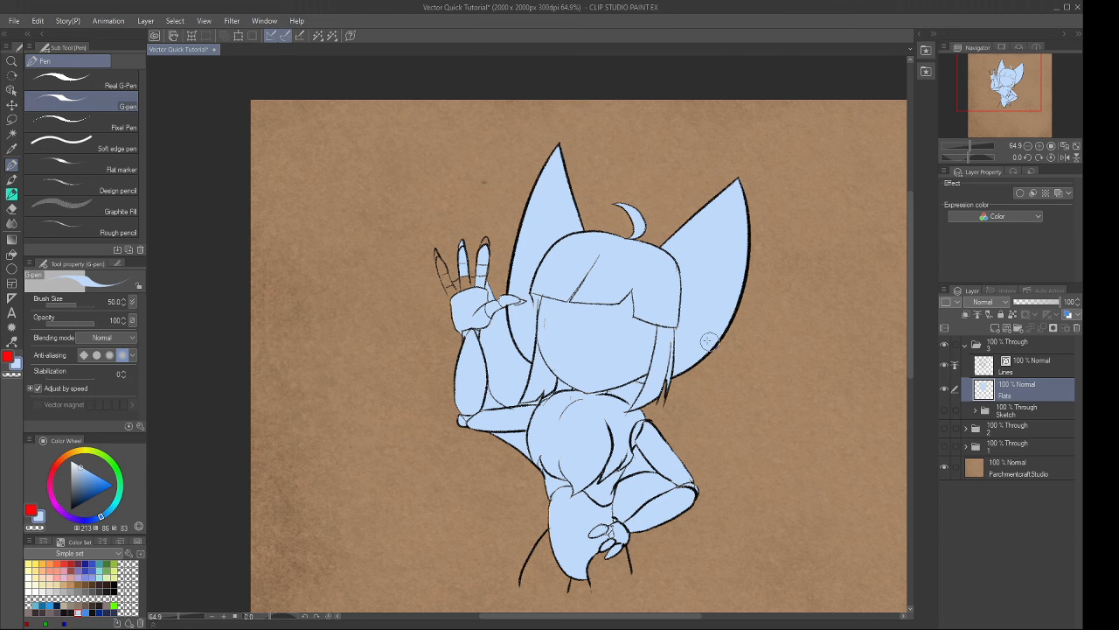
Close the outer gap between the raised hand's little finger and palm with a black AlbaSketch2 stroke on the Lines layer.
scroll(525, 315, "up", 3)
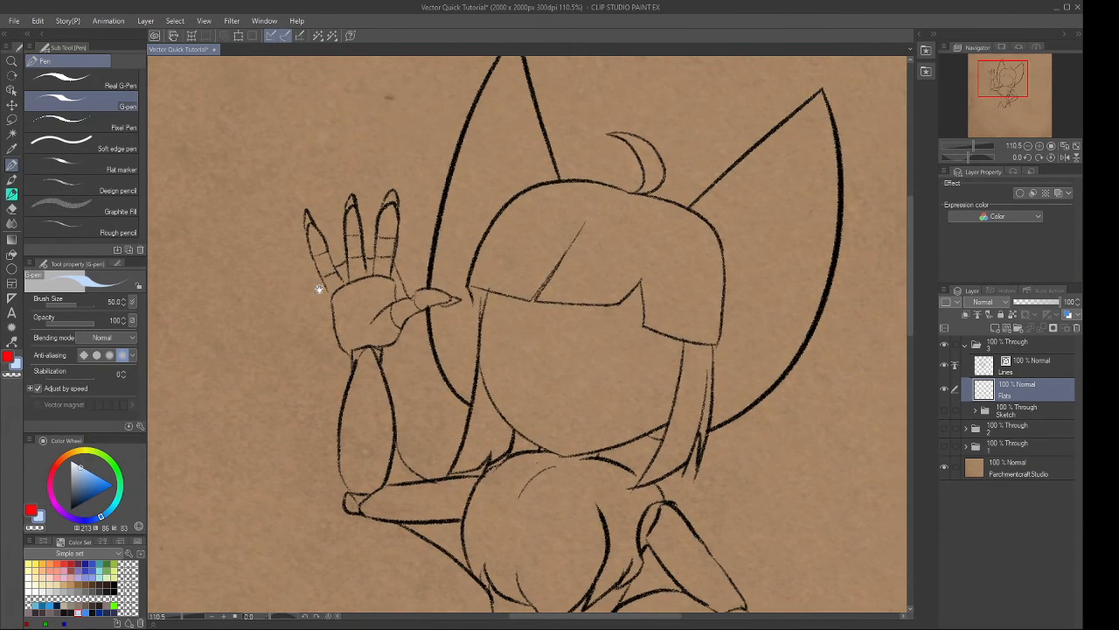
scroll(323, 289, "up", 2)
left_click(1010, 369)
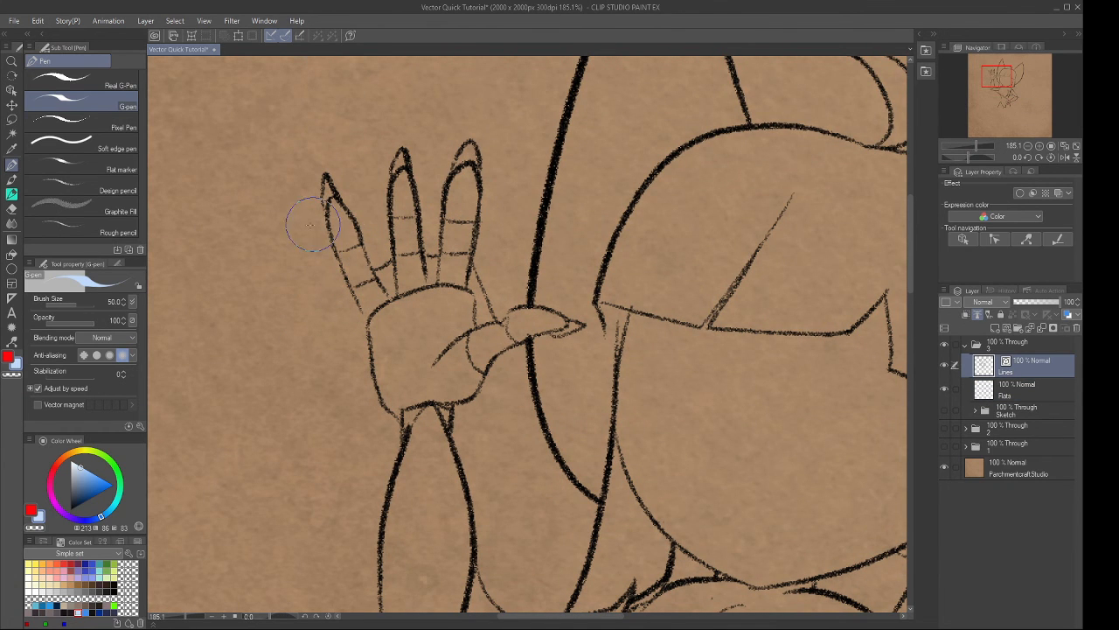
key("b")
key("x")
left_click(127, 567)
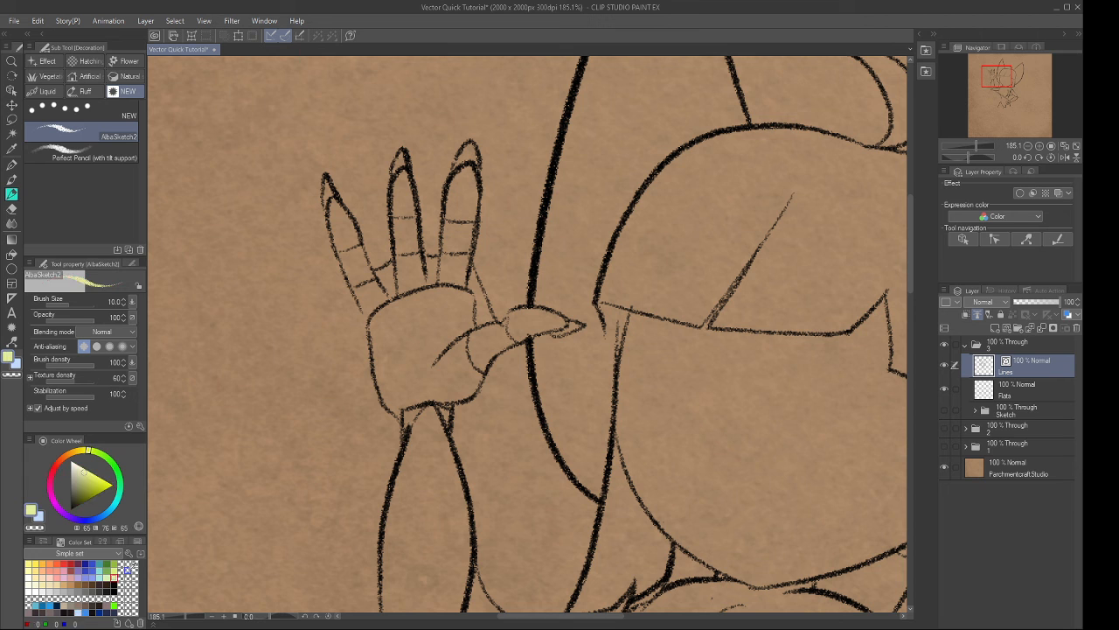
left_click(115, 591)
scroll(350, 339, "up", 3)
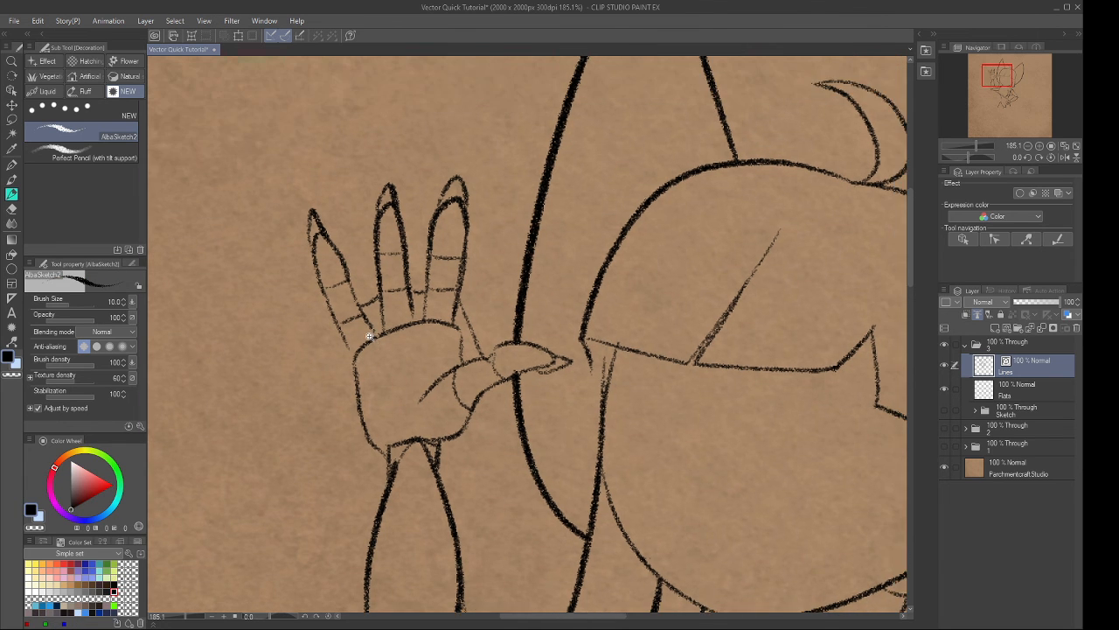
left_click_drag(323, 322, 357, 385)
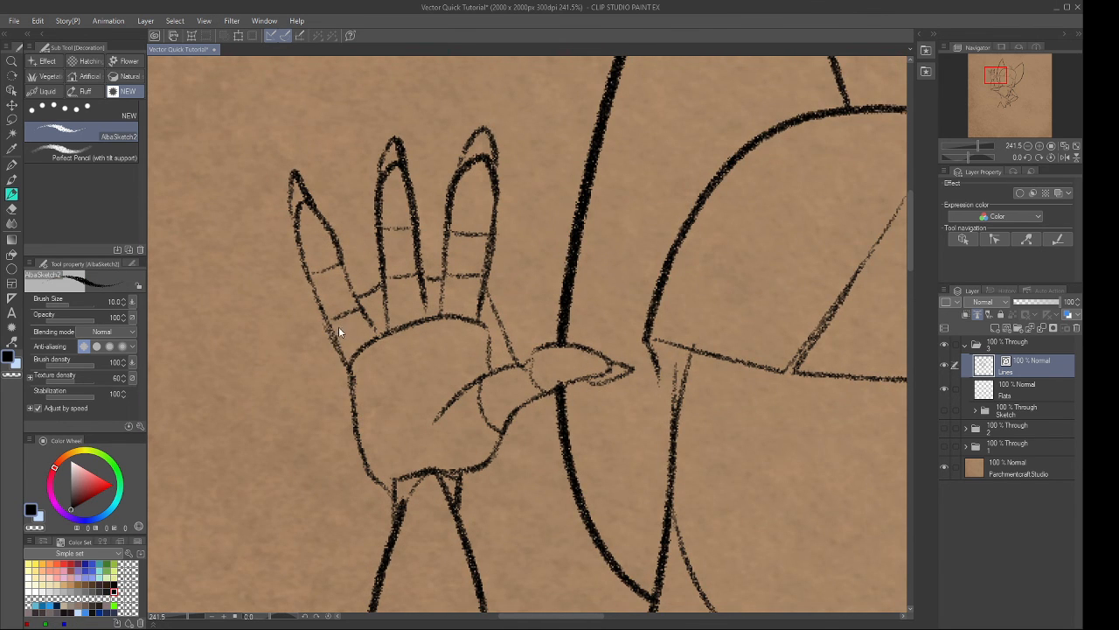
Thicken the outer contour of the raised hand and its arm with the Adjust line width tool.
left_click_drag(455, 382, 429, 291)
scroll(465, 339, "down", 5)
left_click_drag(437, 405, 385, 317)
left_click_drag(517, 310, 468, 297)
left_click_drag(463, 436, 453, 425)
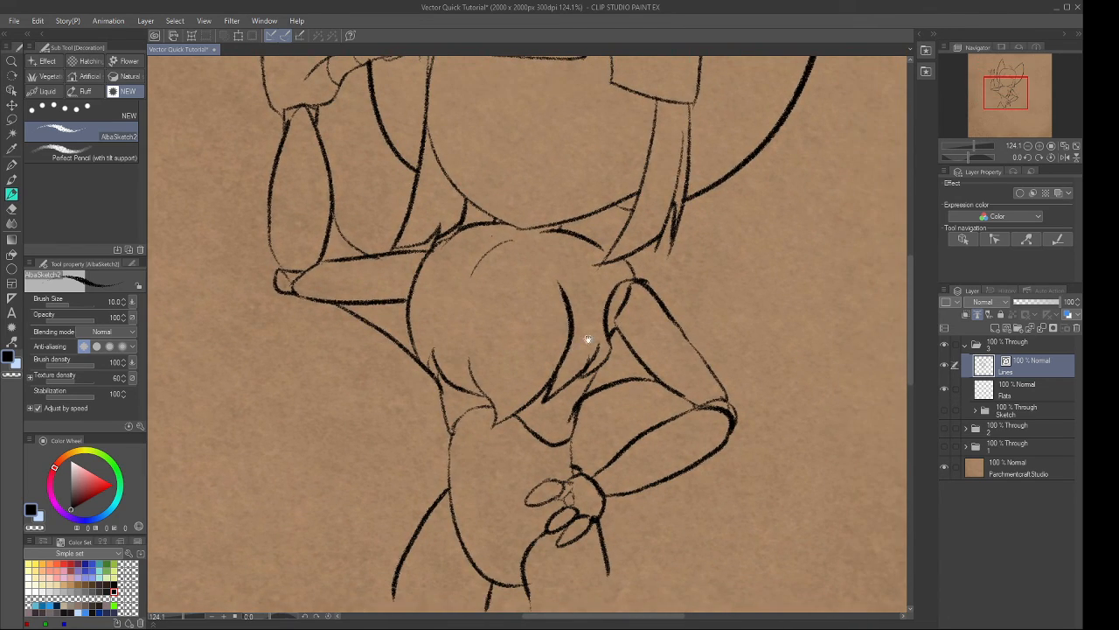
scroll(588, 338, "down", 5)
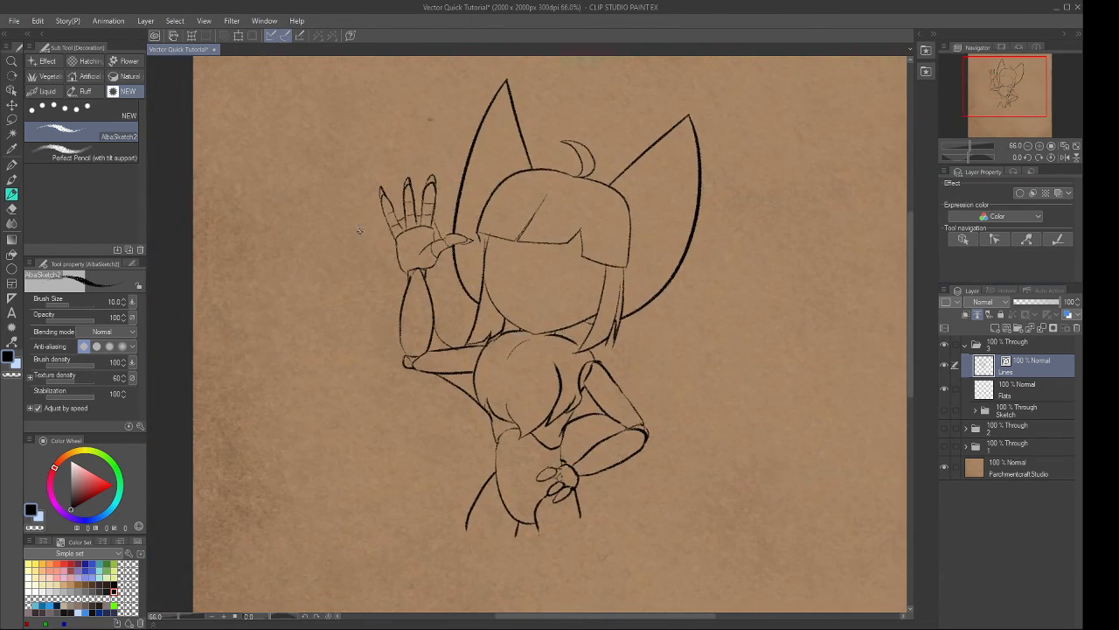
key("y")
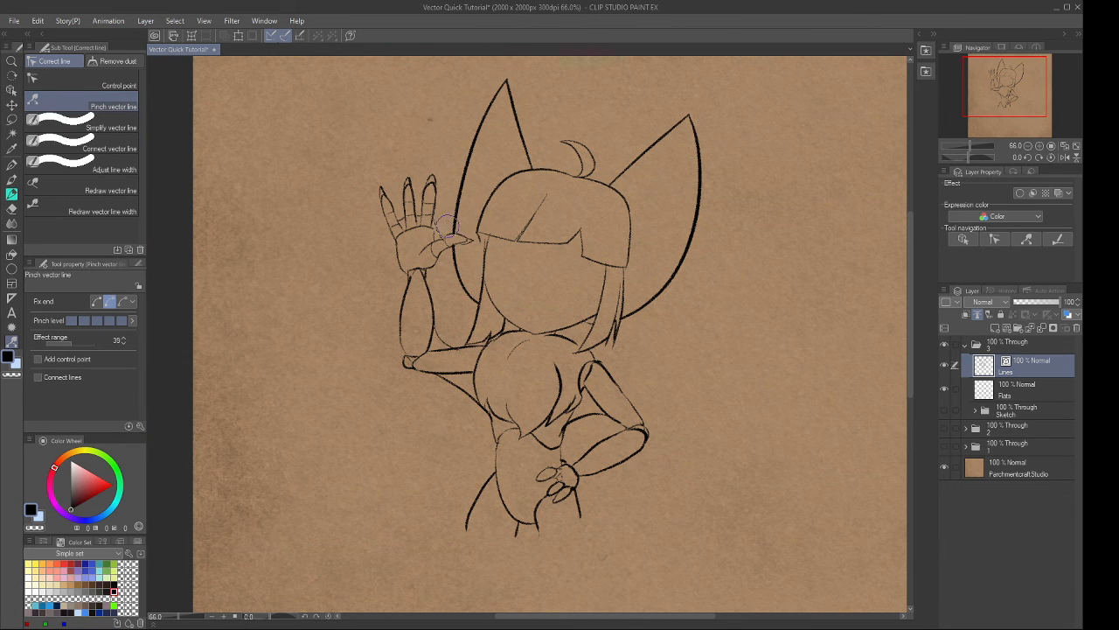
left_click(73, 167)
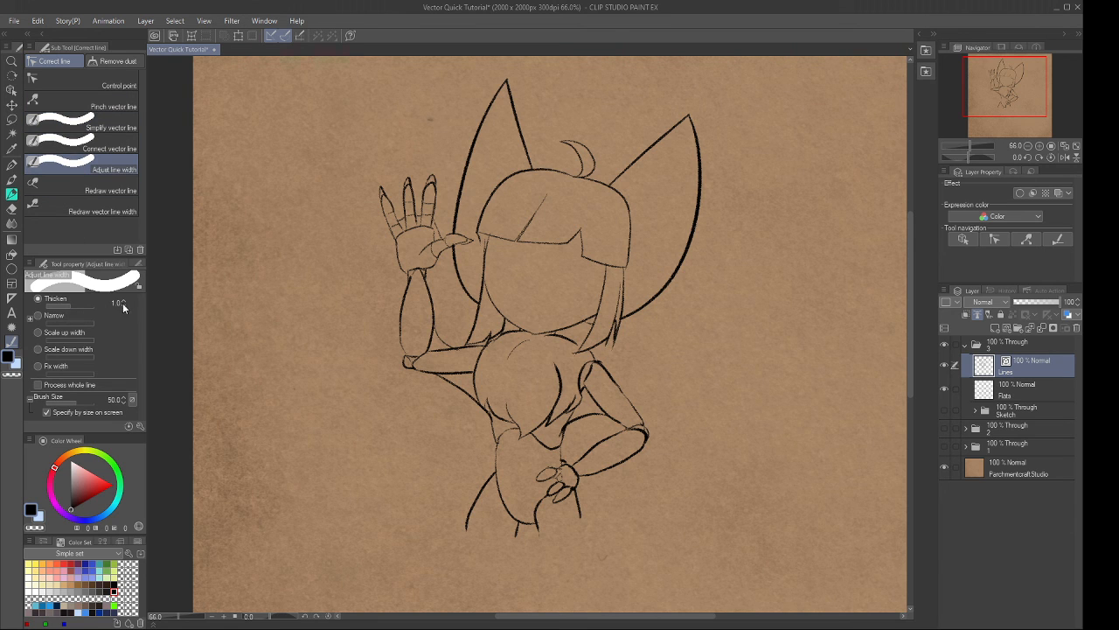
left_click_drag(439, 213, 392, 220)
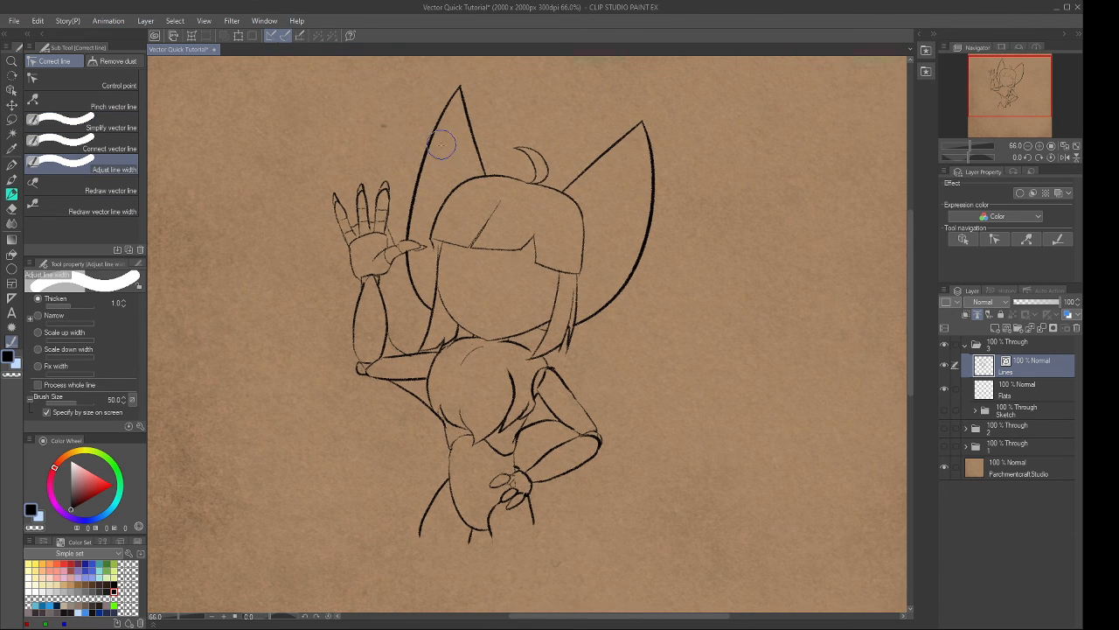
left_click_drag(324, 210, 330, 296)
mouse_move(331, 243)
left_mouse_down()
mouse_move(350, 283)
mouse_move(342, 368)
mouse_move(352, 360)
mouse_move(437, 428)
left_mouse_up()
left_click_drag(469, 469, 461, 385)
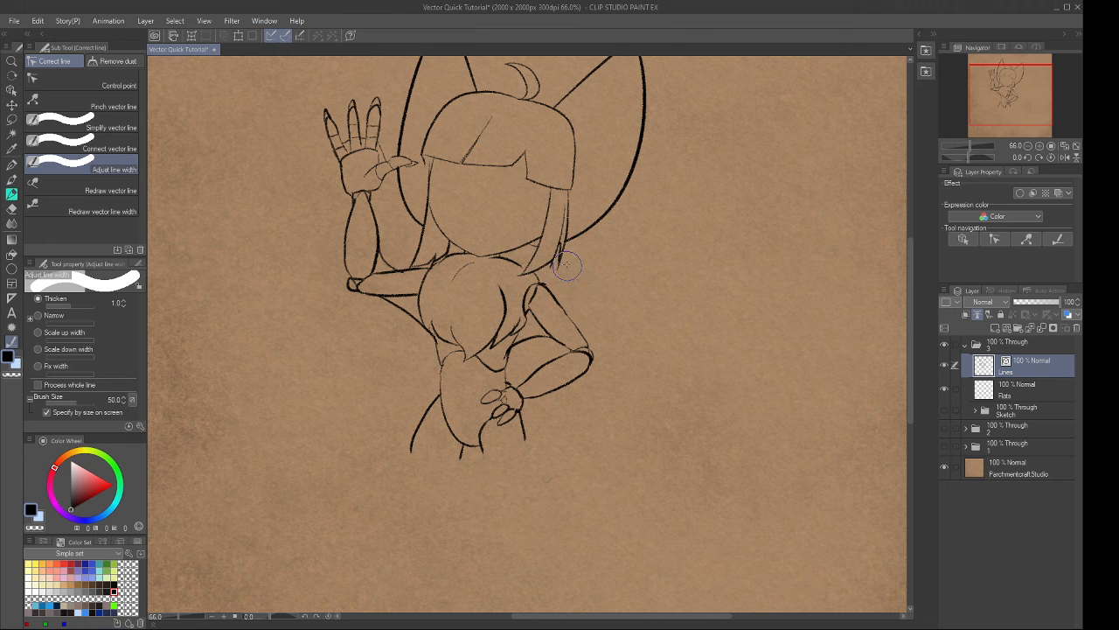
Thicken the outer contours around the bent elbow and the hips with Adjust line width.
mouse_move(612, 318)
left_mouse_down()
mouse_move(586, 324)
mouse_move(607, 320)
left_mouse_up()
mouse_move(511, 400)
left_mouse_down()
mouse_move(516, 469)
mouse_move(501, 459)
mouse_move(516, 451)
left_mouse_up()
left_click_drag(449, 440, 454, 490)
mouse_move(429, 410)
left_mouse_down()
mouse_move(446, 440)
mouse_move(448, 498)
mouse_move(429, 497)
left_mouse_up()
left_click_drag(444, 167, 427, 273)
Fill the whole figure with light blue on the Flats layer by encircling it with Close and fill.
left_click(1024, 397)
key("g")
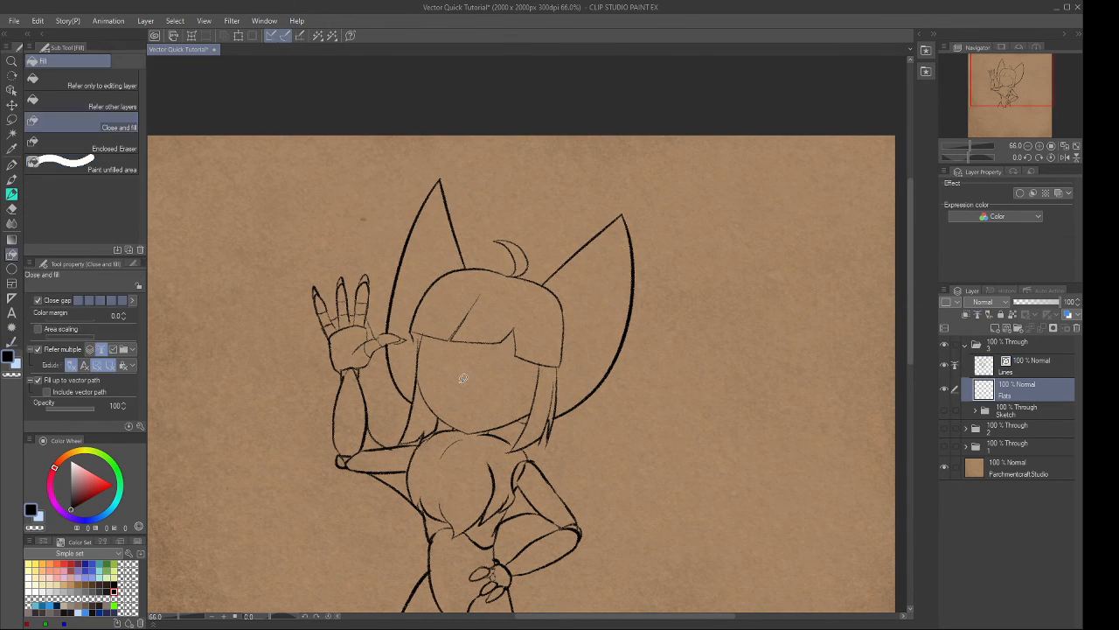
scroll(506, 346, "down", 3)
mouse_move(686, 321)
left_mouse_down()
mouse_move(556, 177)
mouse_move(370, 239)
mouse_move(425, 512)
mouse_move(603, 501)
mouse_move(699, 273)
mouse_move(383, 246)
mouse_move(473, 541)
mouse_move(695, 276)
left_mouse_up()
key("ctrl+z")
key("x")
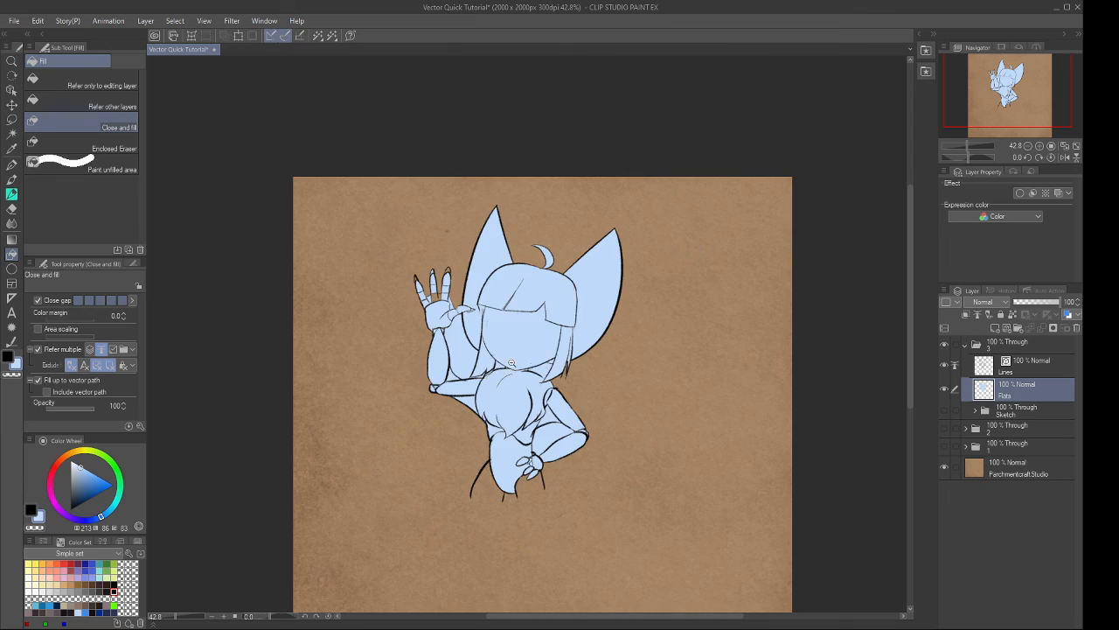
scroll(540, 347, "up", 10)
scroll(490, 250, "down", 3)
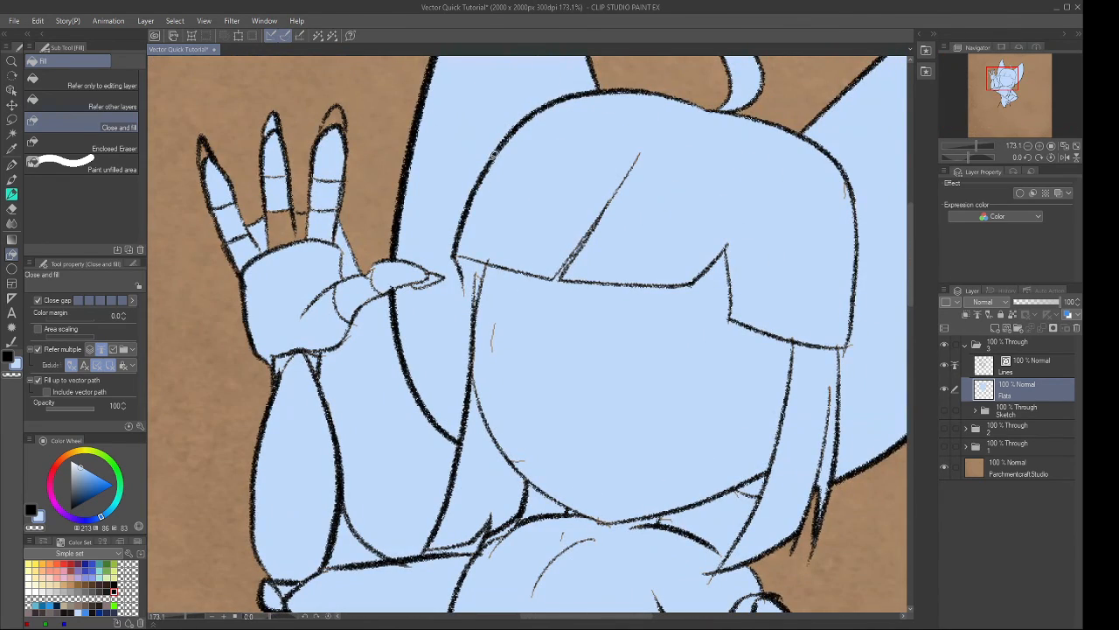
Undo the light blue Close and fill of the figure on the Flats layer.
scroll(504, 264, "down", 5)
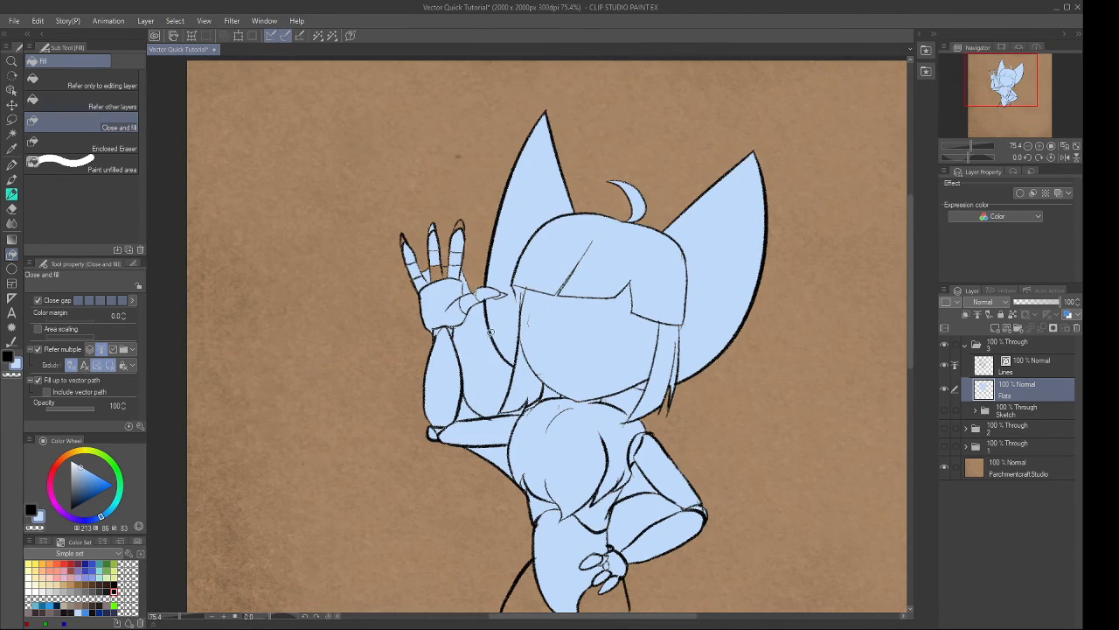
left_click_drag(674, 310, 652, 250)
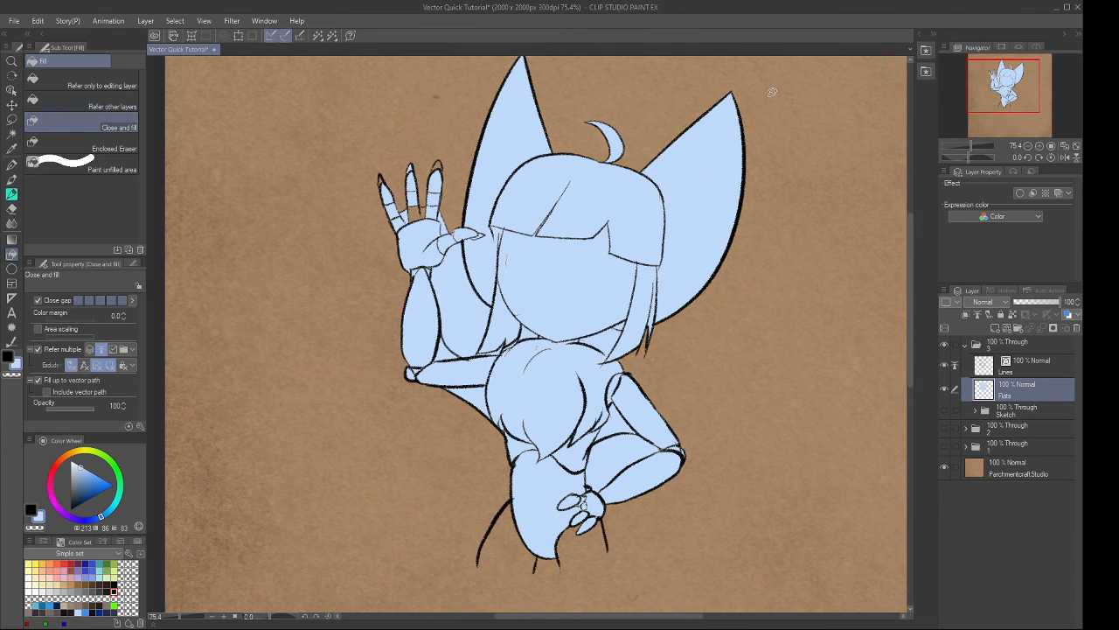
key("ctrl+z")
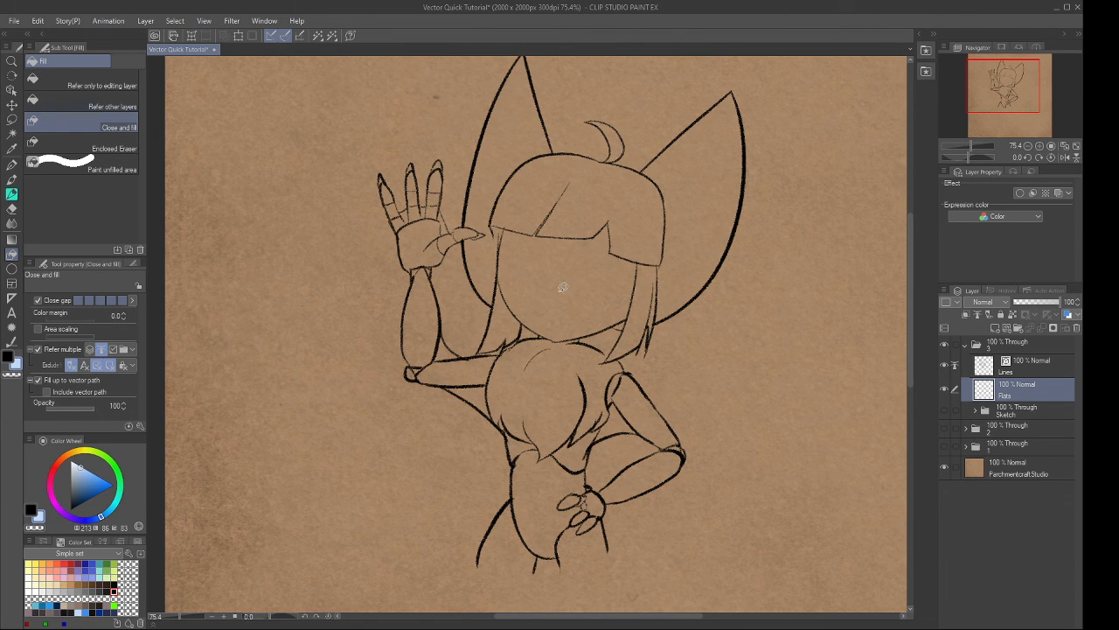
Select the background around the figure and the gaps between arms and body with Auto select's Refer to all layers.
key("w")
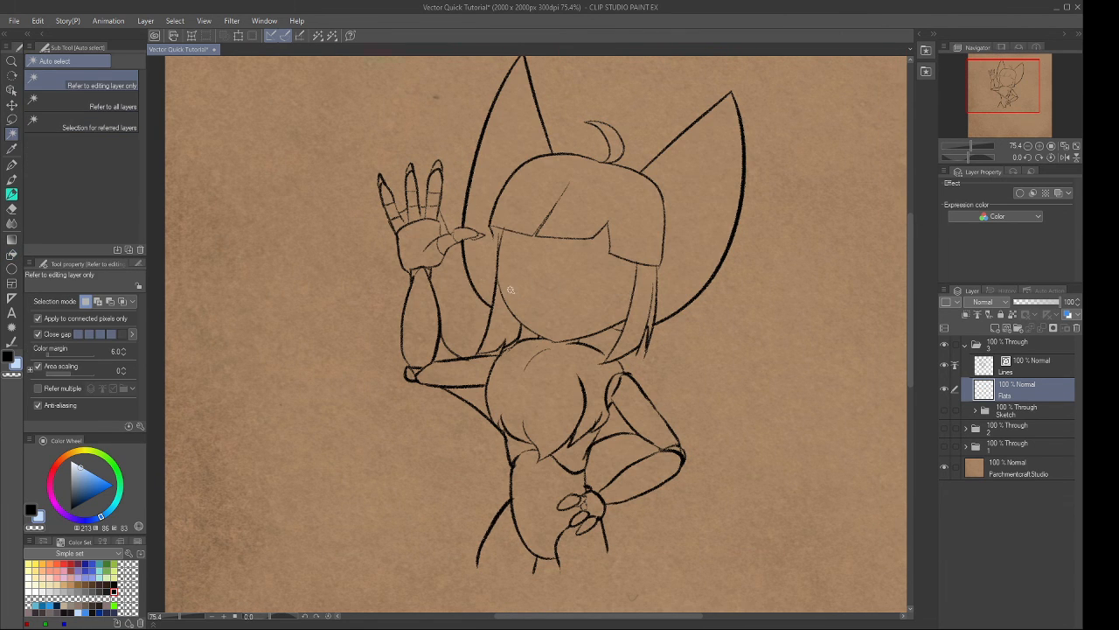
left_click(102, 103)
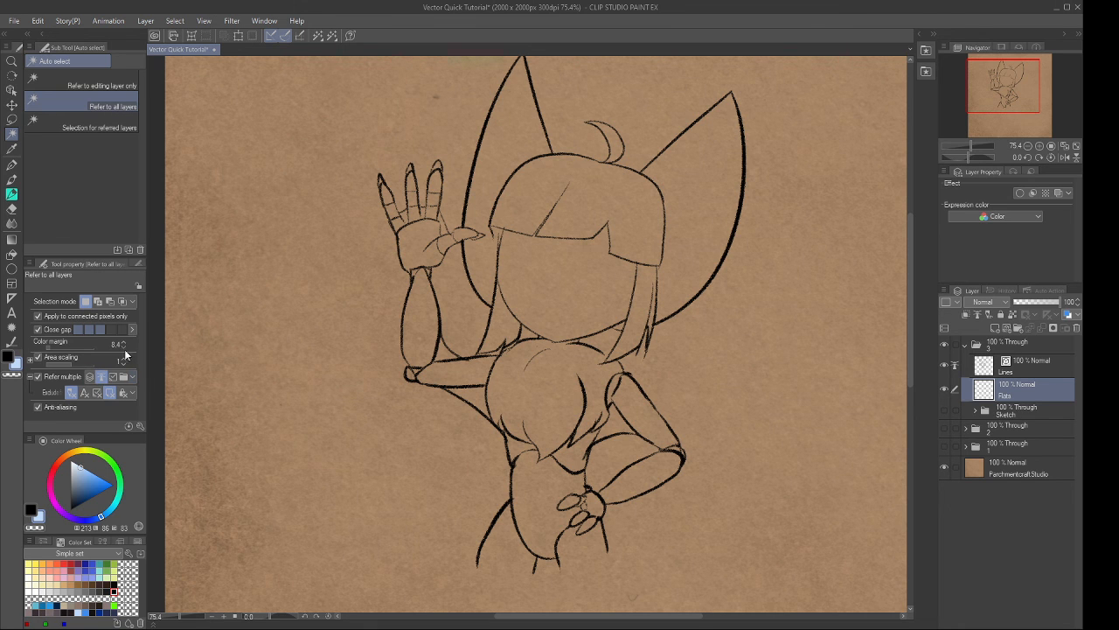
scroll(525, 271, "down", 4)
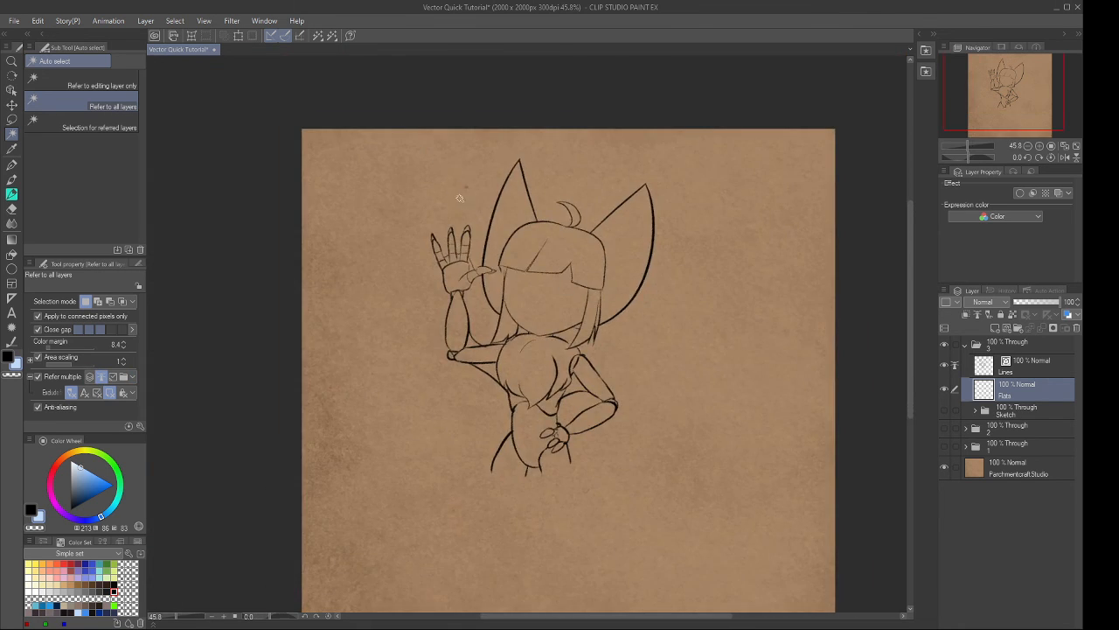
left_click(475, 204)
scroll(476, 204, "down", 1)
scroll(525, 297, "up", 3)
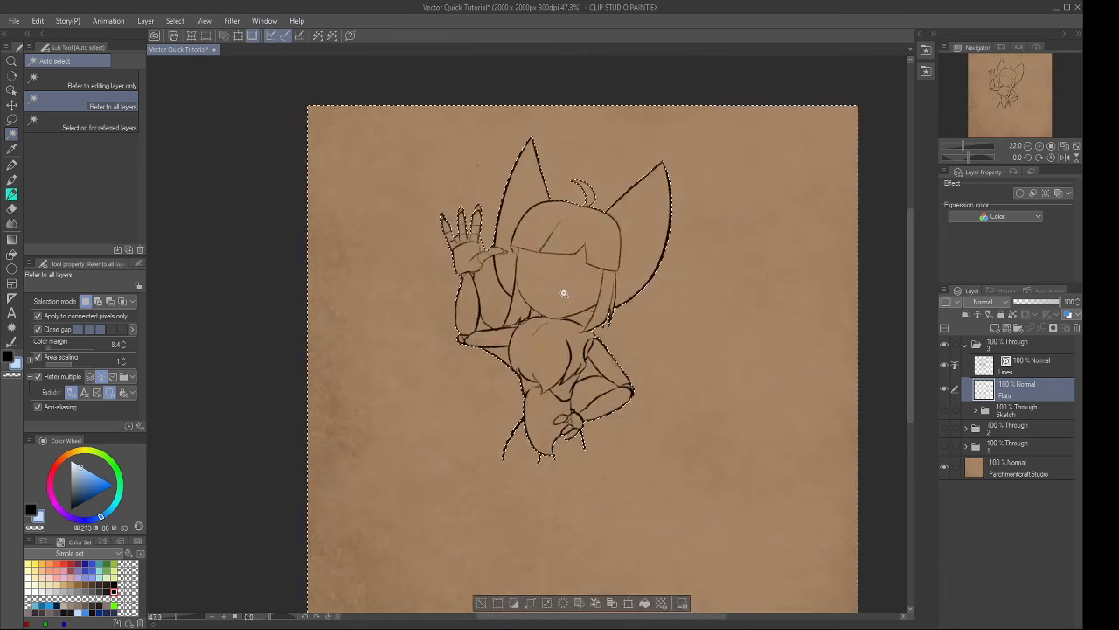
left_click(486, 311)
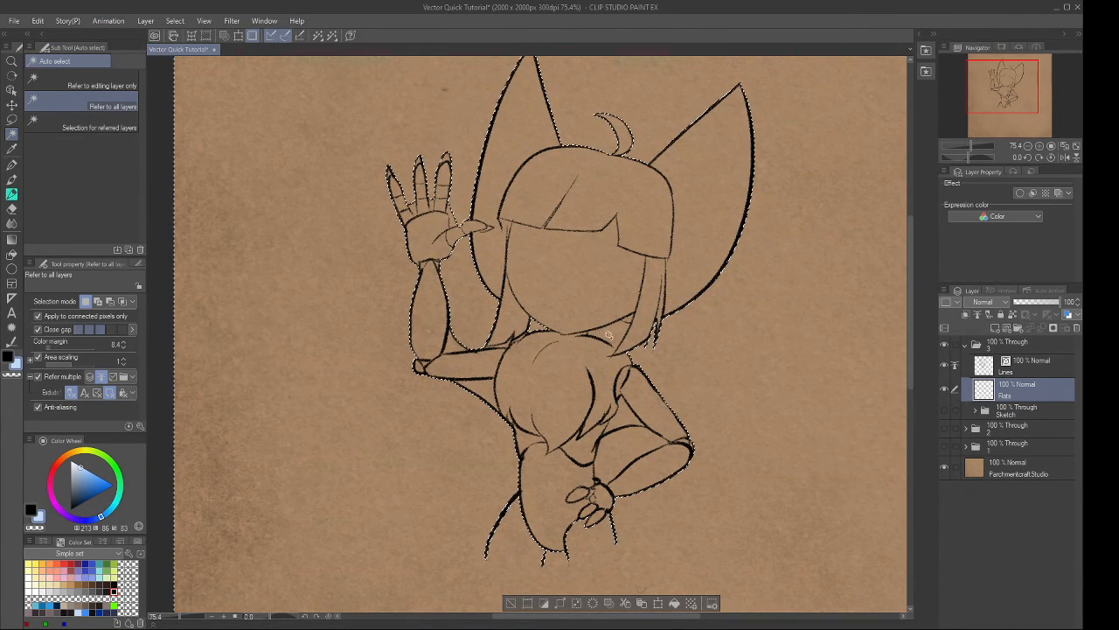
left_click_drag(649, 360, 606, 322)
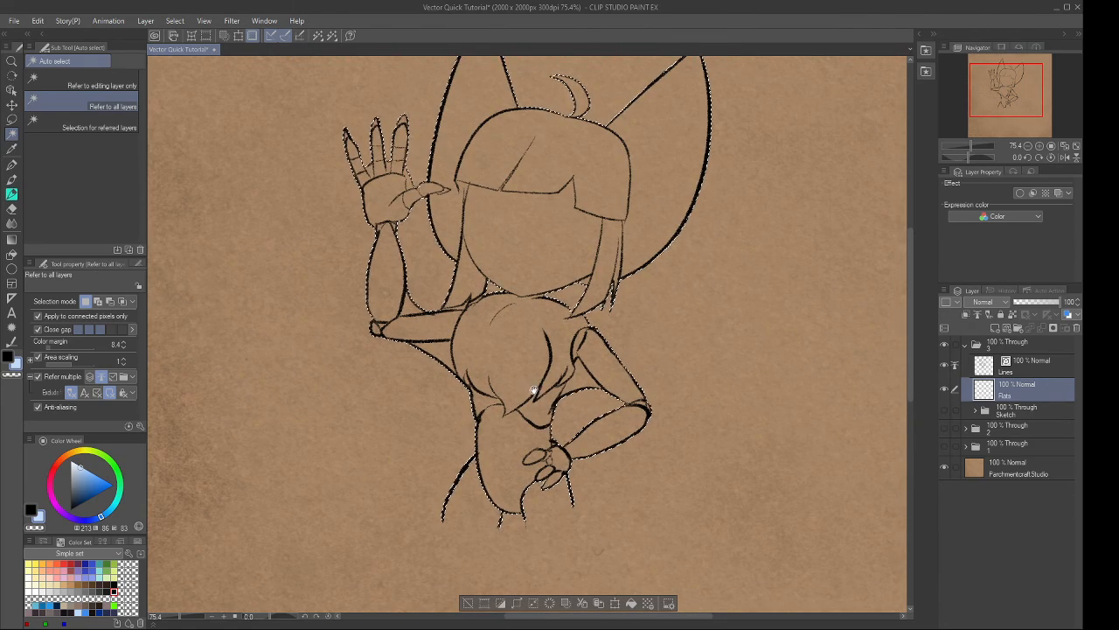
Try to block off the open thigh areas in the background selection with the Selection pen.
scroll(534, 389, "up", 5)
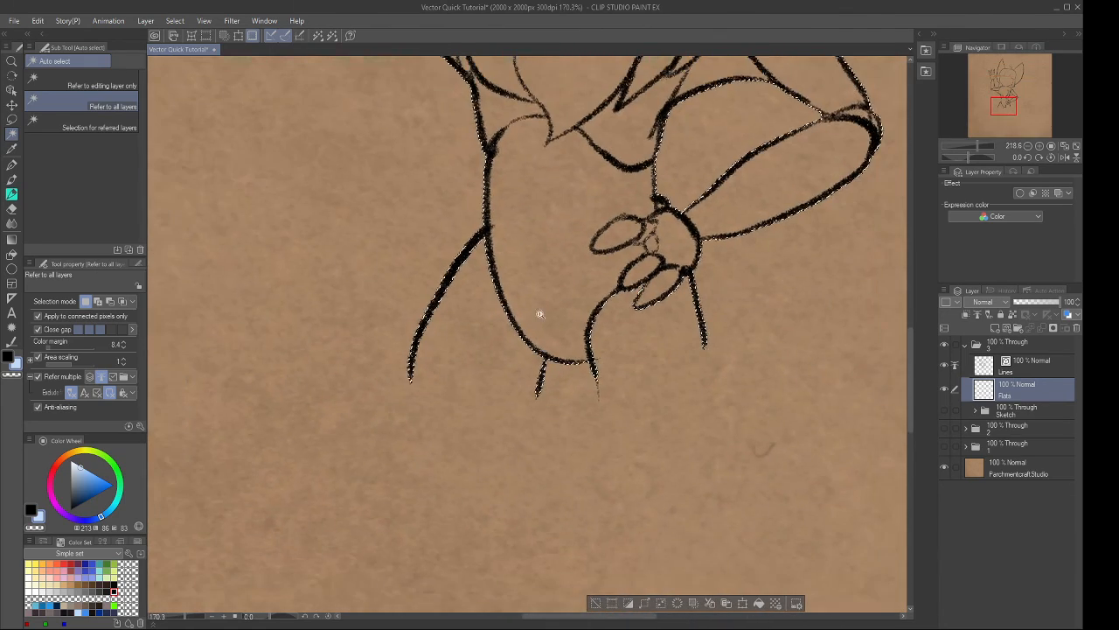
key("m")
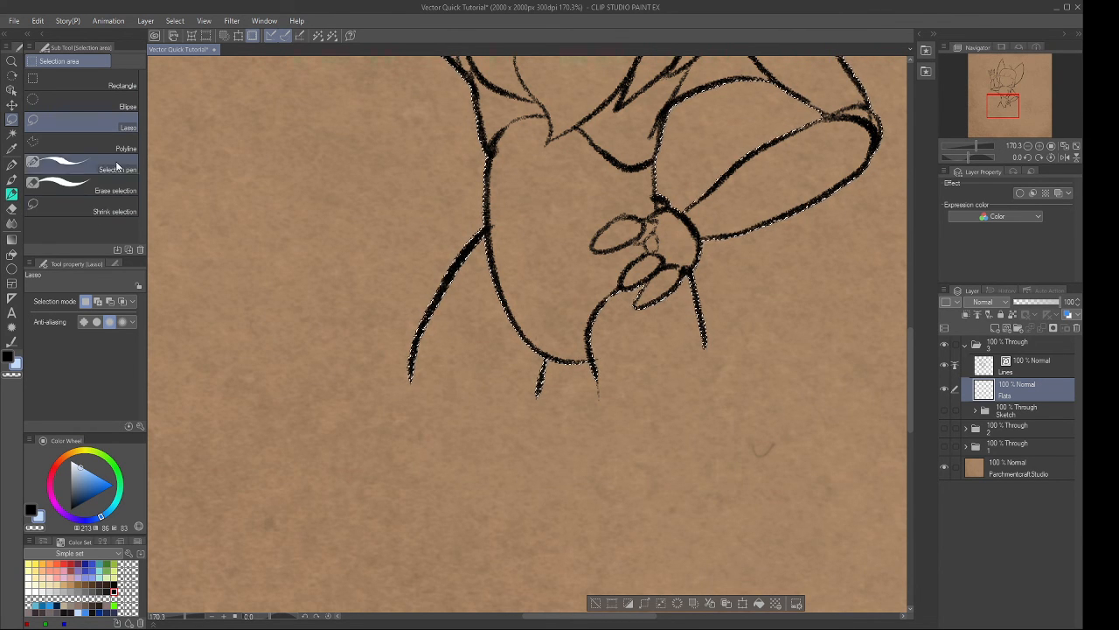
left_click(78, 166)
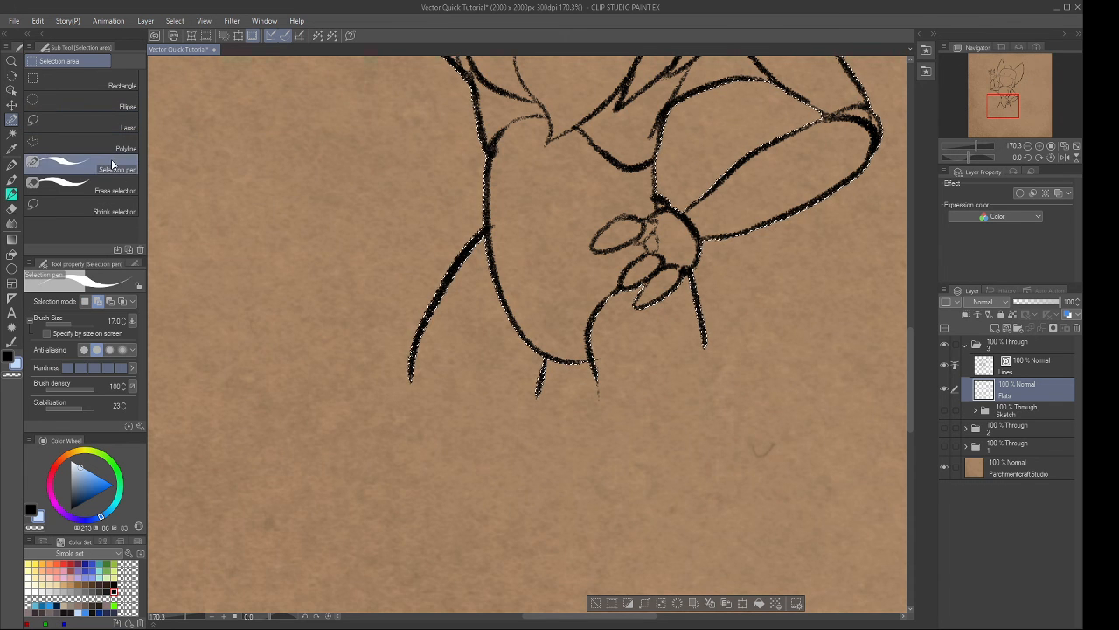
left_click_drag(497, 297, 474, 282)
left_click_drag(458, 225, 411, 308)
left_click_drag(395, 364, 493, 376)
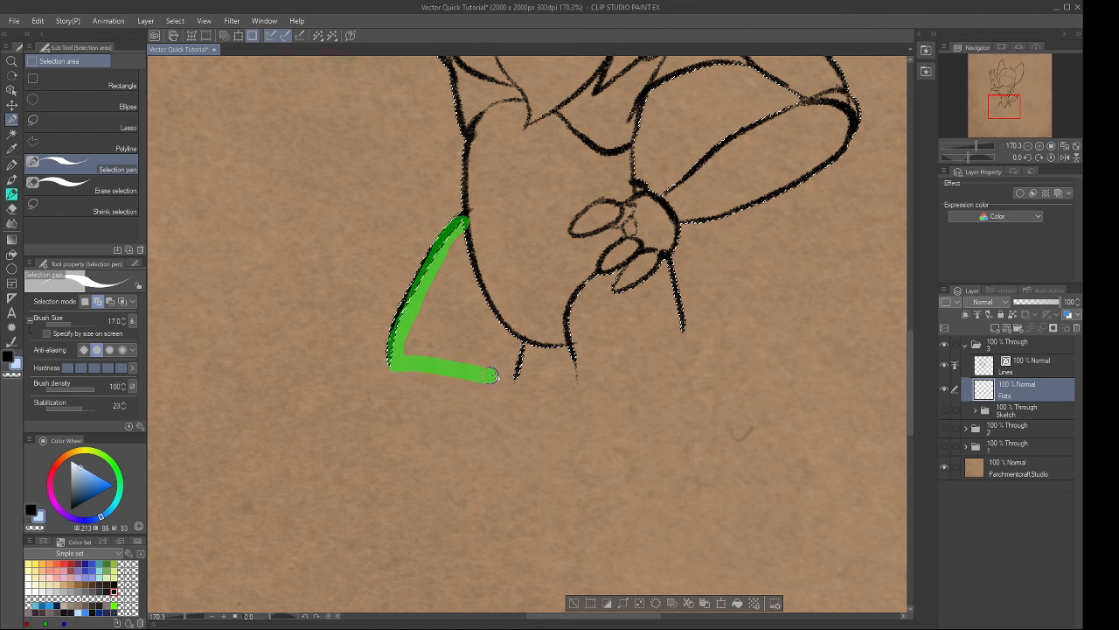
mouse_move(517, 335)
left_mouse_down()
mouse_move(497, 363)
mouse_move(410, 350)
mouse_move(476, 224)
left_mouse_up()
left_click_drag(629, 257, 593, 242)
mouse_move(542, 307)
left_mouse_down()
mouse_move(530, 293)
mouse_move(534, 329)
mouse_move(598, 330)
mouse_move(642, 310)
mouse_move(623, 239)
mouse_move(597, 254)
left_mouse_up()
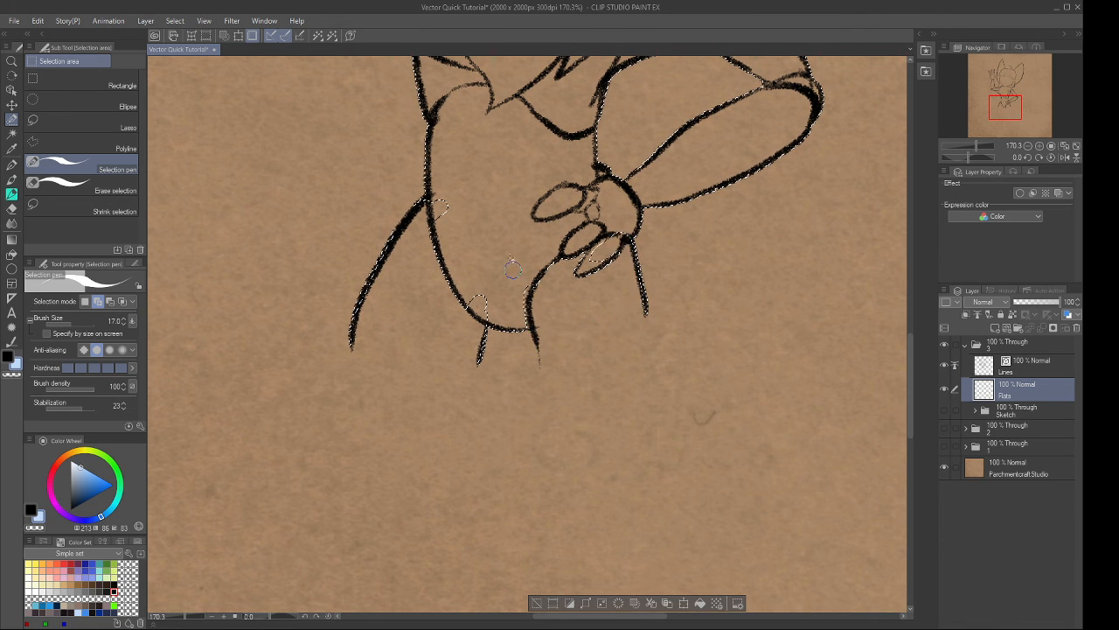
left_click_drag(454, 234, 418, 352)
key("m")
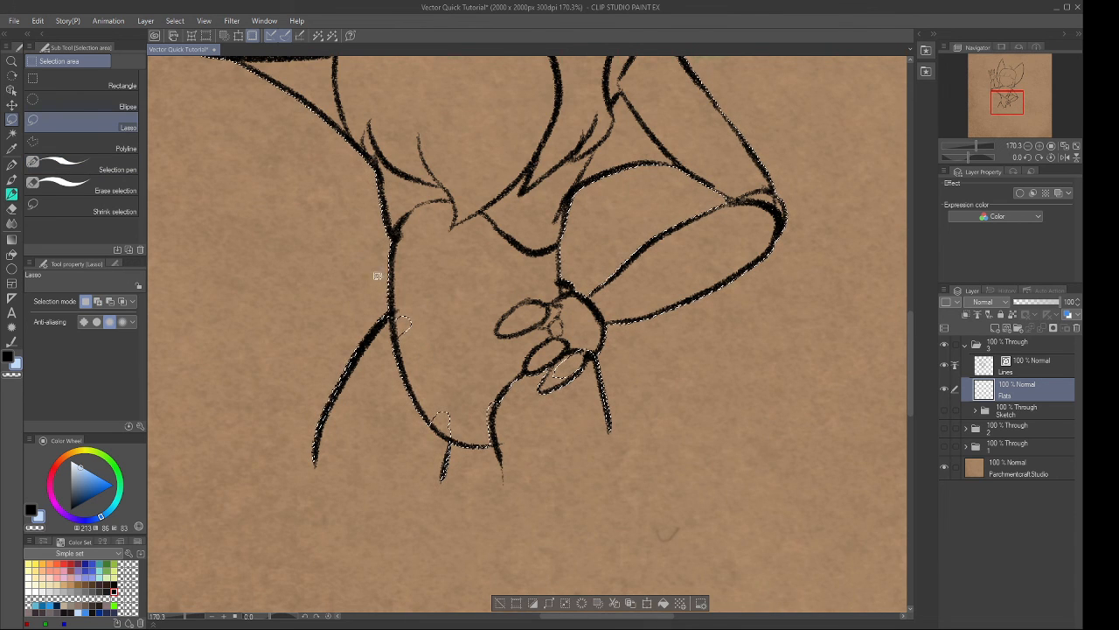
mouse_move(411, 284)
left_mouse_down()
mouse_move(373, 347)
mouse_move(354, 418)
mouse_move(360, 457)
mouse_move(411, 460)
mouse_move(468, 428)
mouse_move(498, 433)
mouse_move(511, 457)
mouse_move(596, 447)
mouse_move(619, 435)
mouse_move(568, 346)
left_mouse_up()
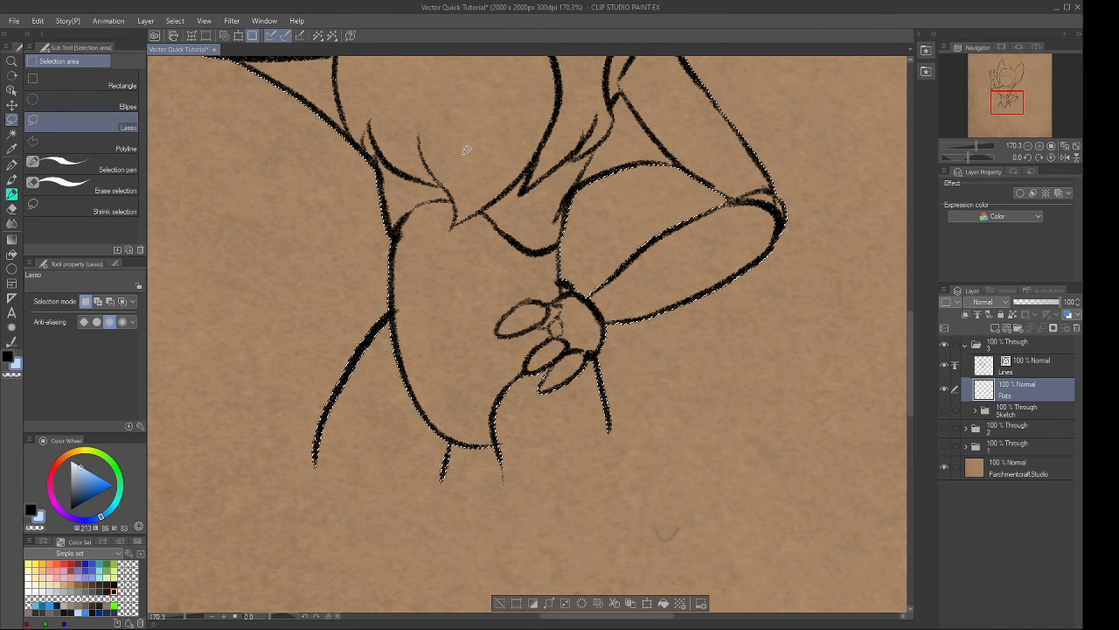
key("ctrl+z")
Remove both open thigh areas from the background selection with Erase selection, closing them off below the hips.
left_click_drag(389, 377, 395, 310)
left_click(123, 192)
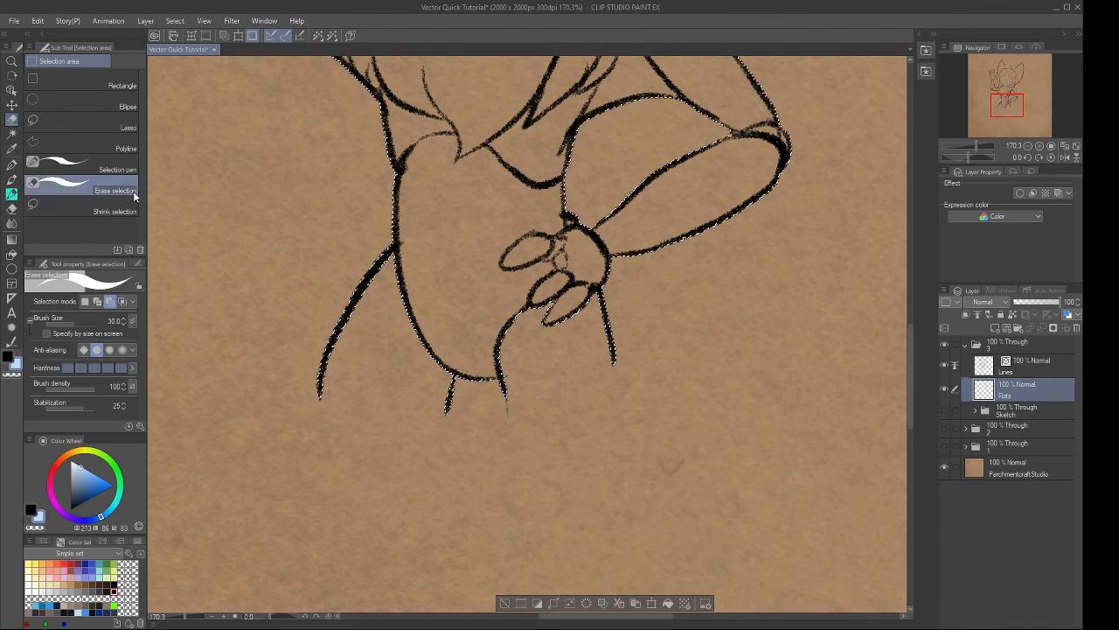
mouse_move(405, 259)
left_mouse_down()
mouse_move(352, 330)
mouse_move(330, 392)
mouse_move(436, 401)
left_mouse_up()
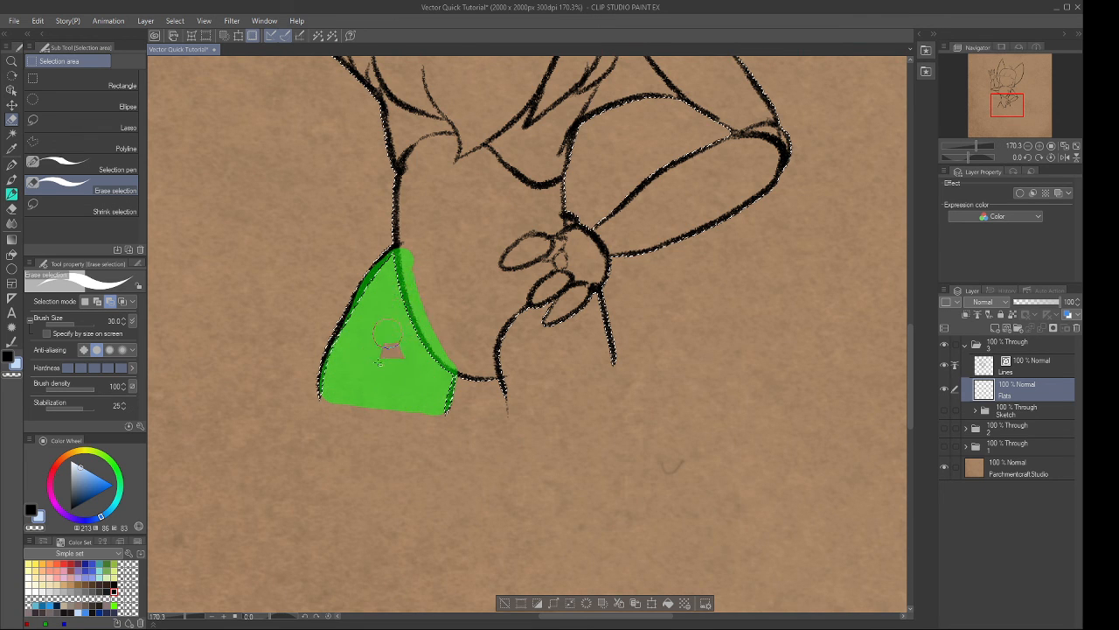
mouse_move(507, 336)
left_mouse_down()
mouse_move(521, 393)
mouse_move(596, 384)
mouse_move(604, 357)
left_mouse_up()
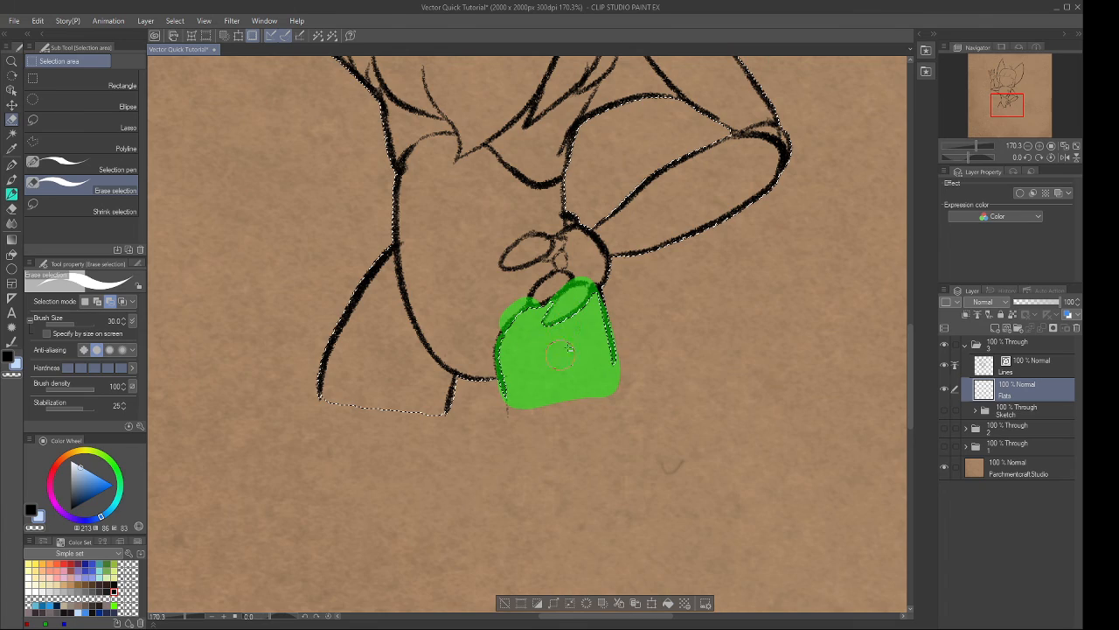
left_click_drag(560, 354, 563, 345)
scroll(561, 344, "down", 9)
mouse_move(558, 299)
left_mouse_down()
mouse_move(530, 373)
mouse_move(539, 406)
left_mouse_up()
mouse_move(579, 405)
left_mouse_down()
mouse_move(576, 321)
mouse_move(593, 368)
left_mouse_up()
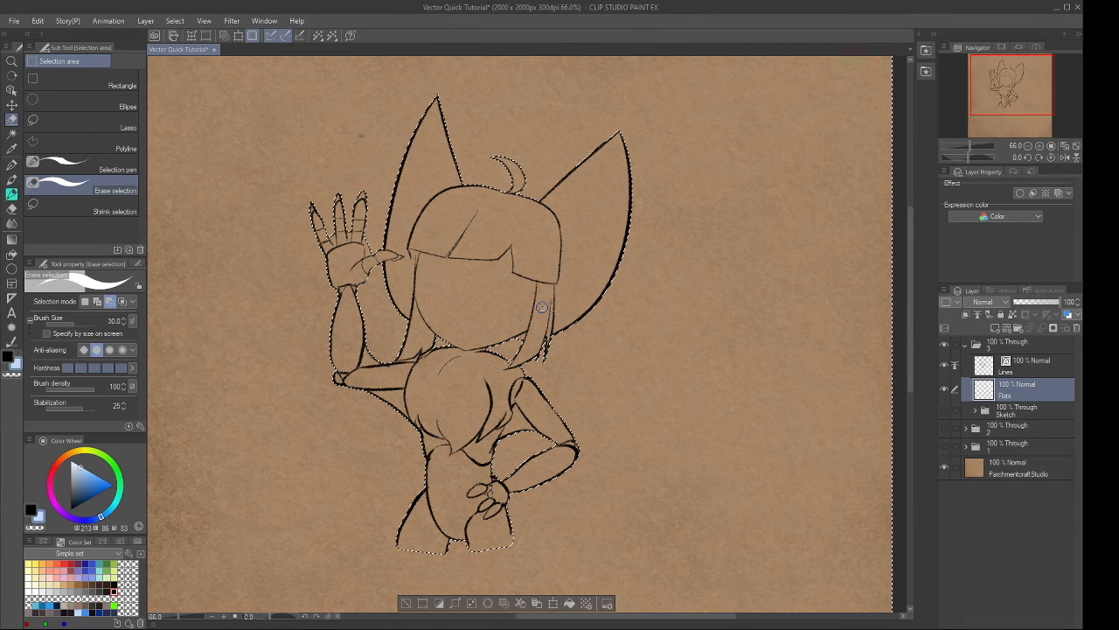
Invert the selection to the figure, fill it with light blue on the Flats layer and deselect.
key("alt+Delete")
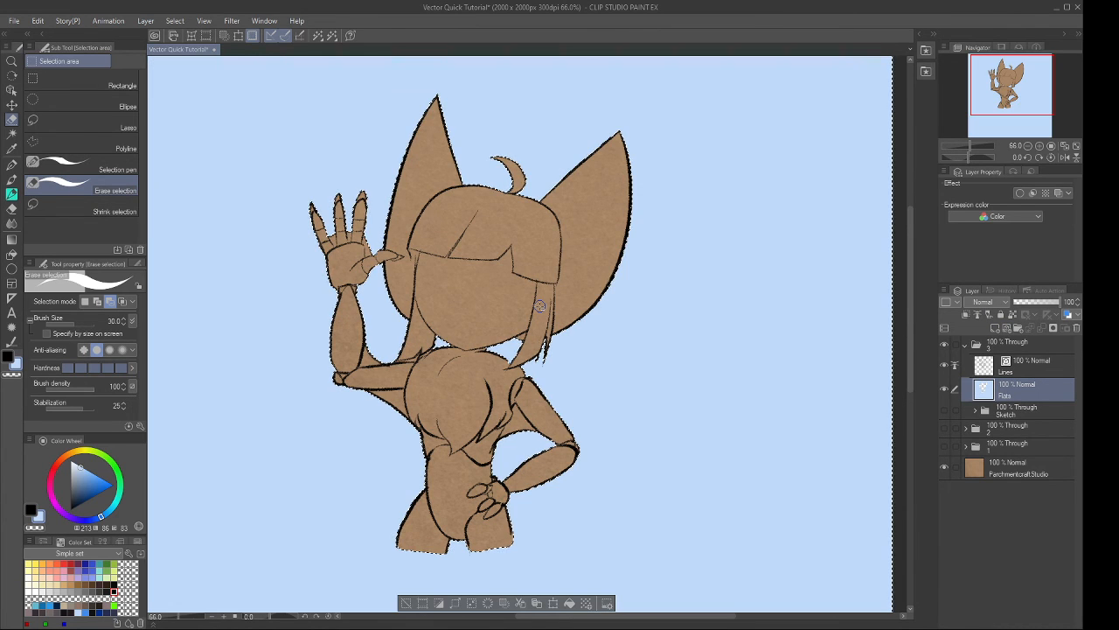
key("ctrl+z")
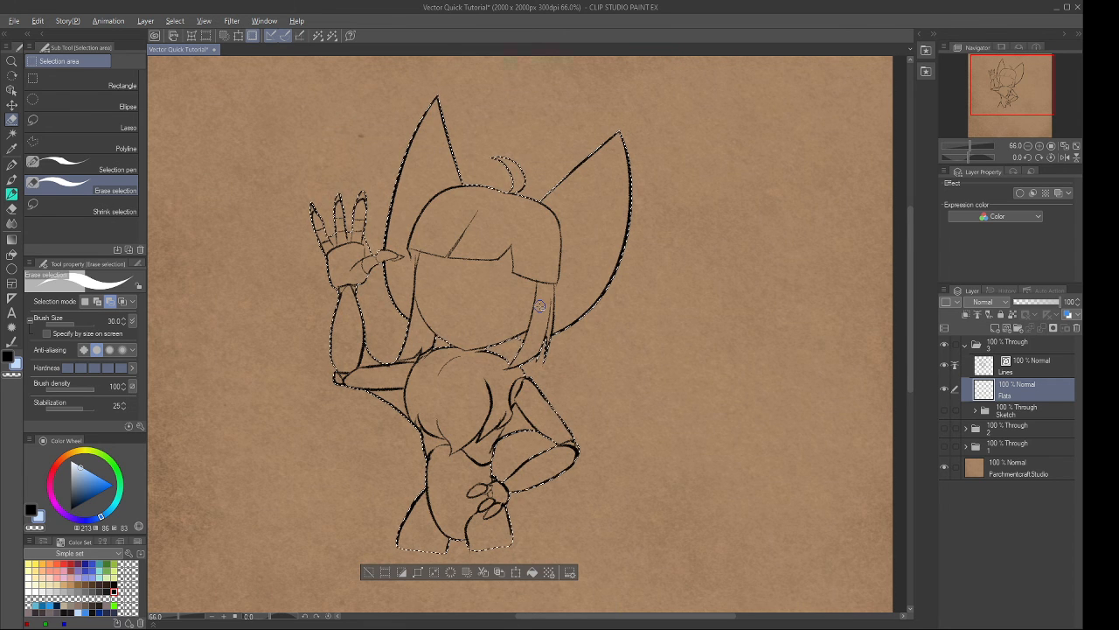
key("alt+Delete")
key("ctrl+d")
scroll(540, 305, "down", 1)
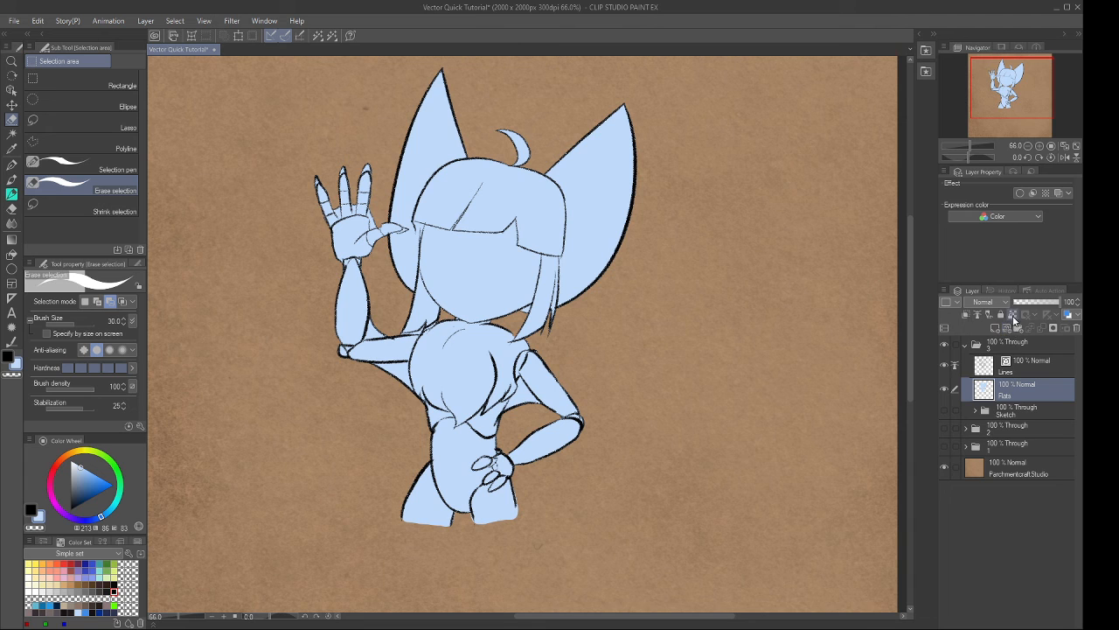
Lock the transparent pixels of the Flats layer and try a Running color edge watercolor stroke over the figure.
key("b")
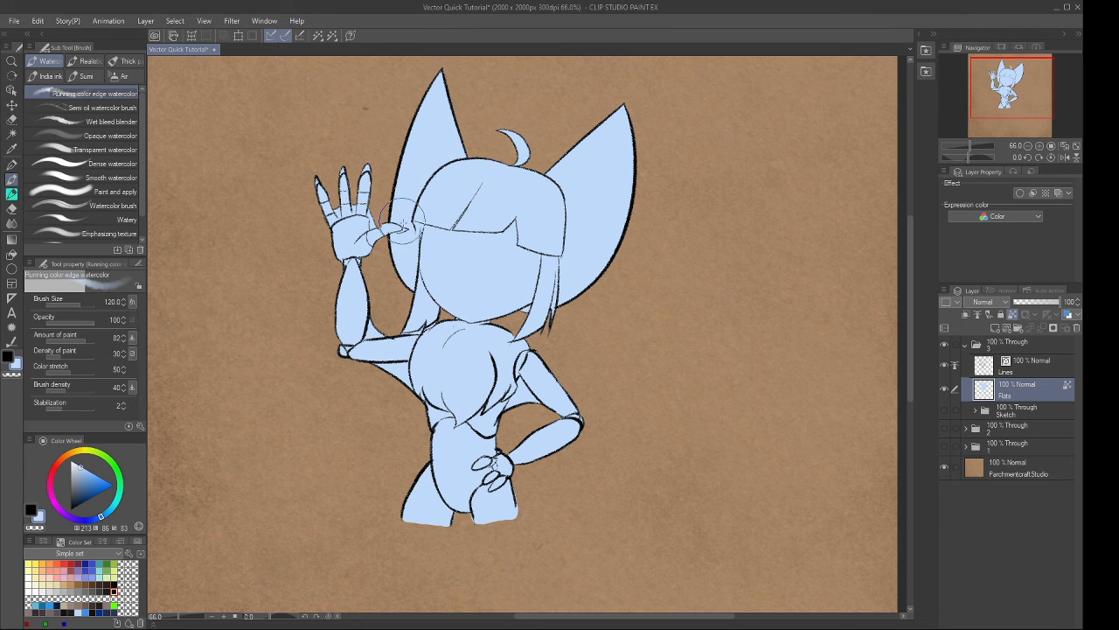
left_click(29, 613)
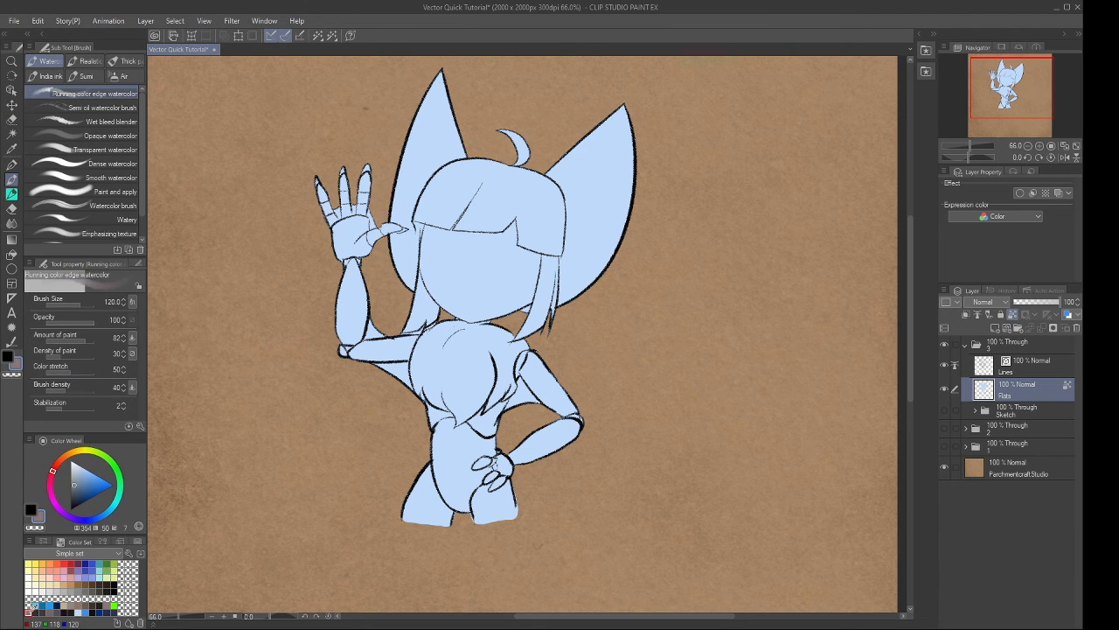
mouse_move(461, 141)
left_mouse_down()
mouse_move(418, 206)
mouse_move(381, 194)
mouse_move(364, 253)
left_mouse_up()
key("ctrl+z")
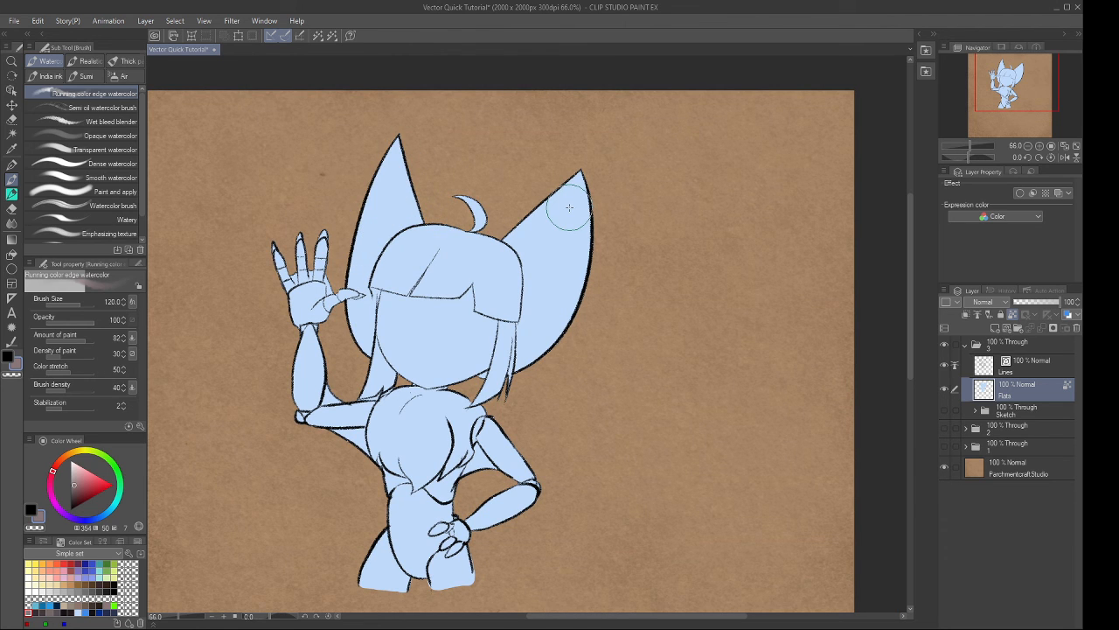
Fill the fringe, the curved tuft and the side lock of hair with near-black on Flats using Close and fill.
key("g")
scroll(400, 334, "up", 5)
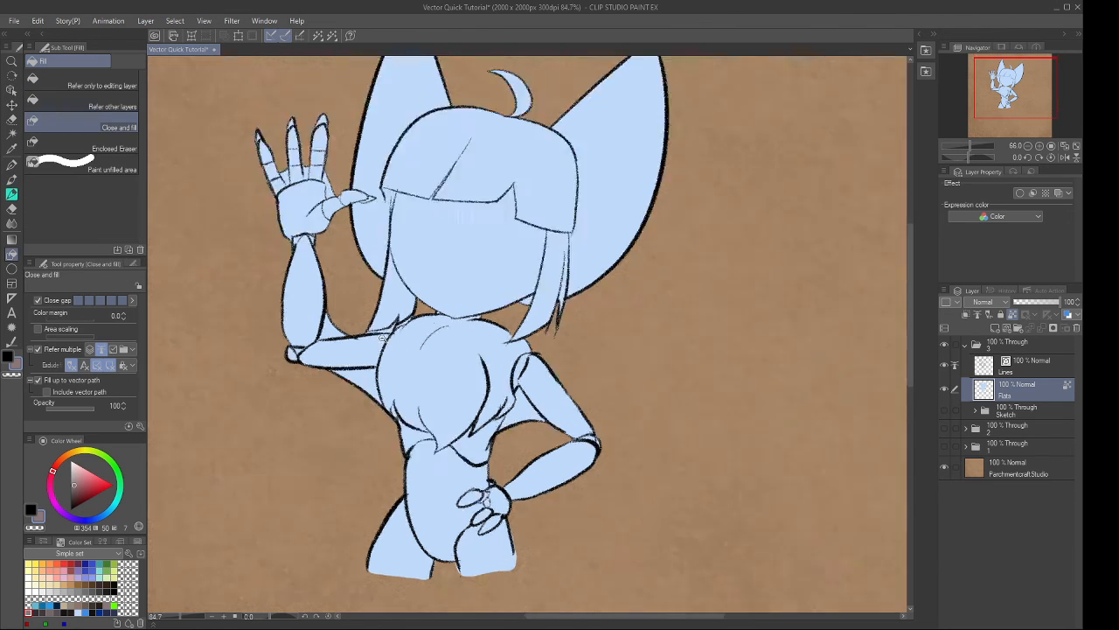
scroll(498, 356, "down", 3)
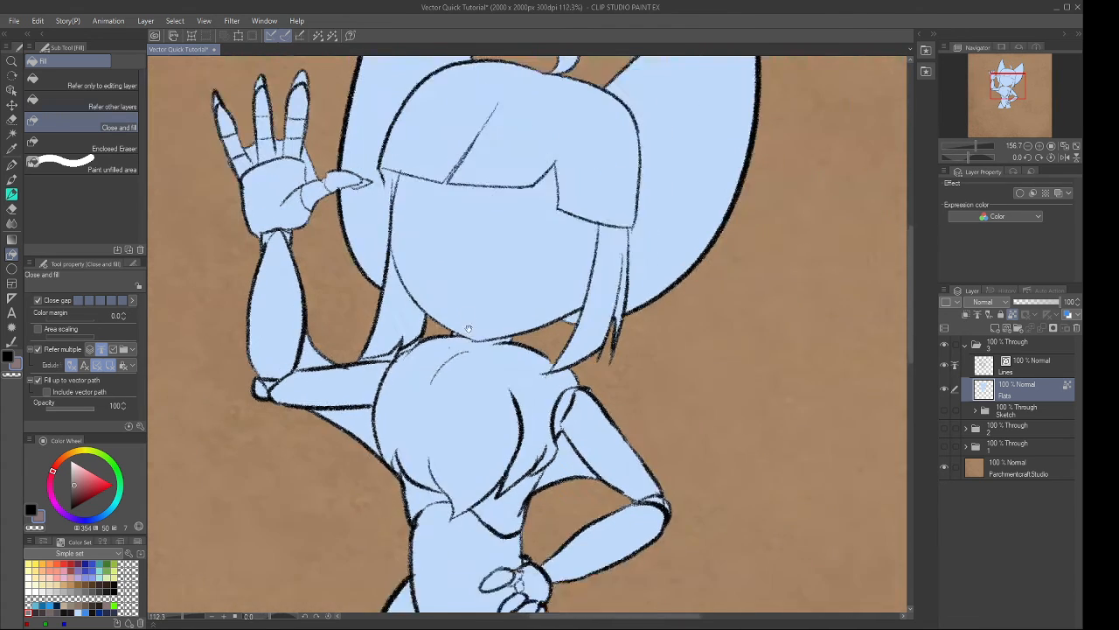
left_click(92, 611)
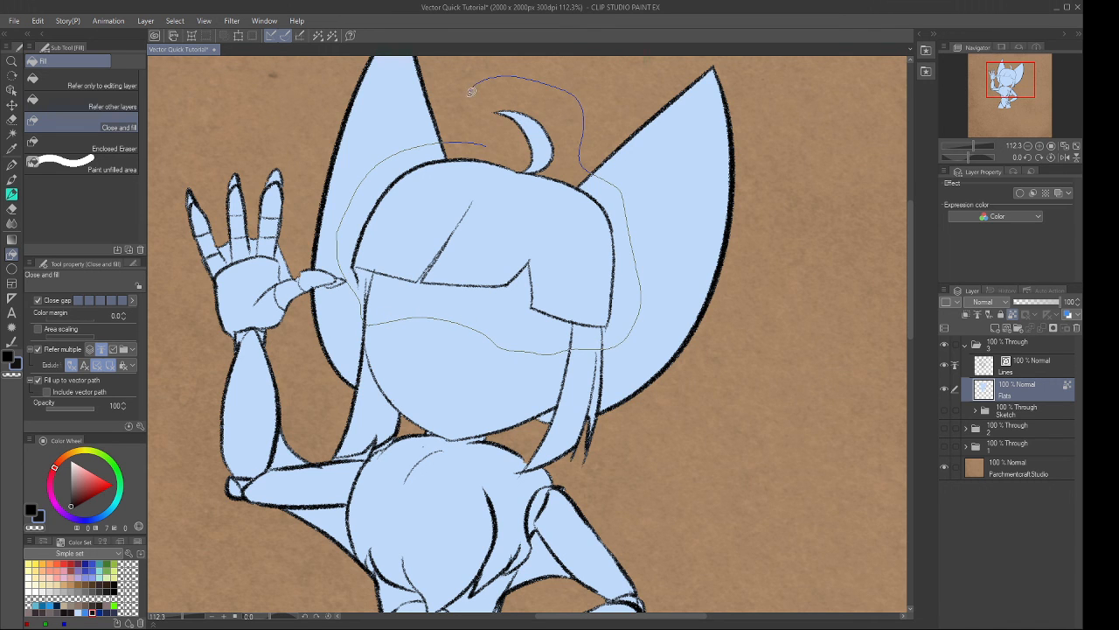
left_click_drag(474, 130, 473, 136)
scroll(515, 175, "down", 3)
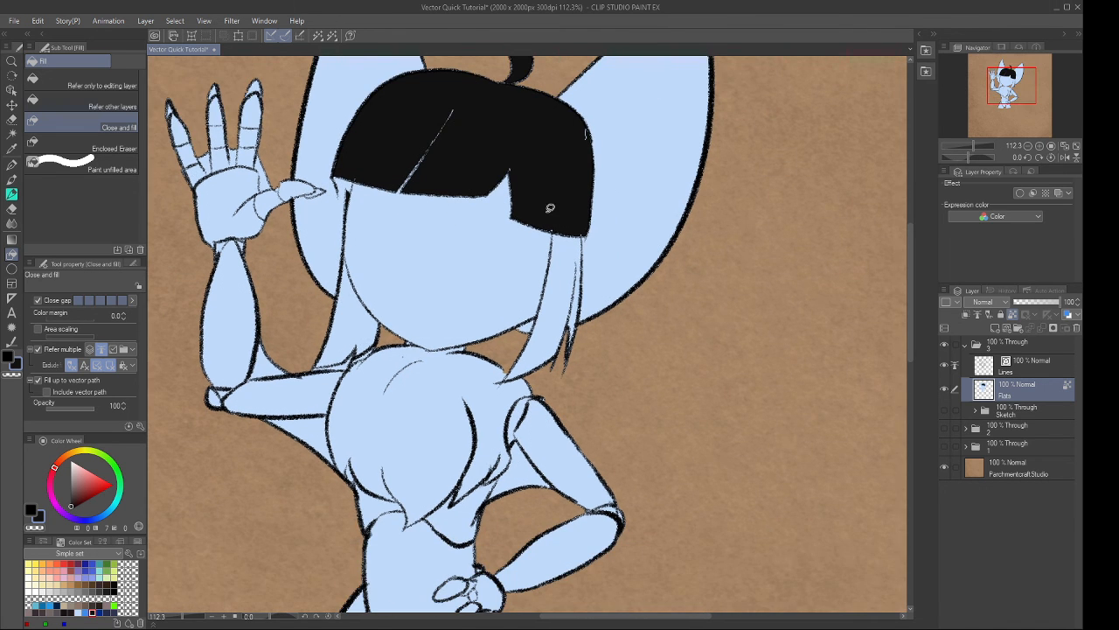
left_click_drag(600, 222, 577, 212)
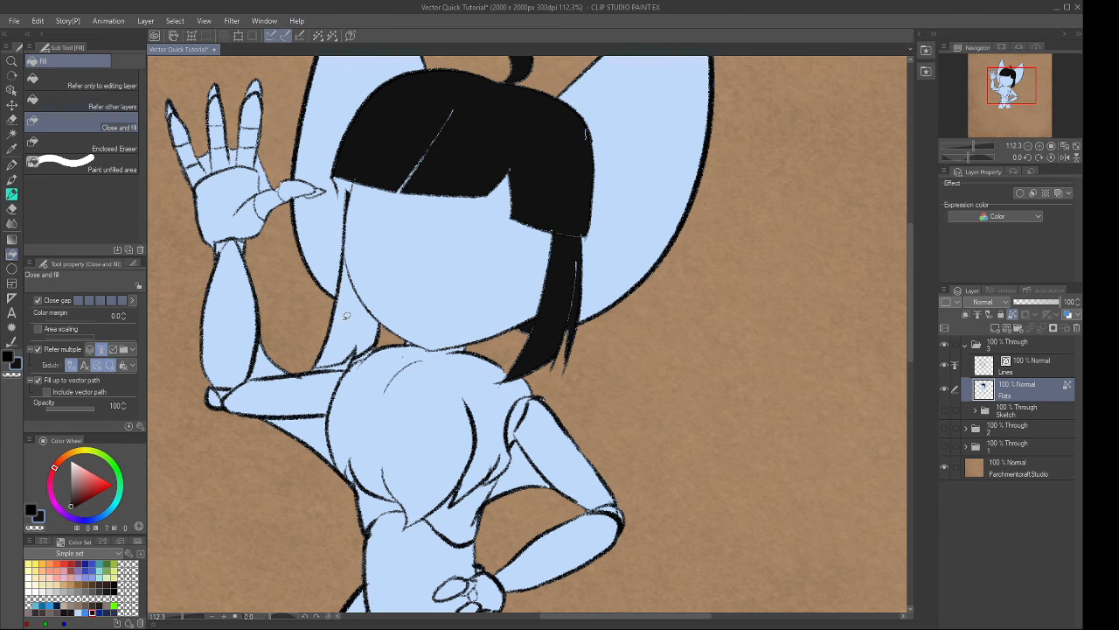
Cover the unfilled gaps in the side lock away from the raised hand with near-black G-pen strokes on Flats.
key("b")
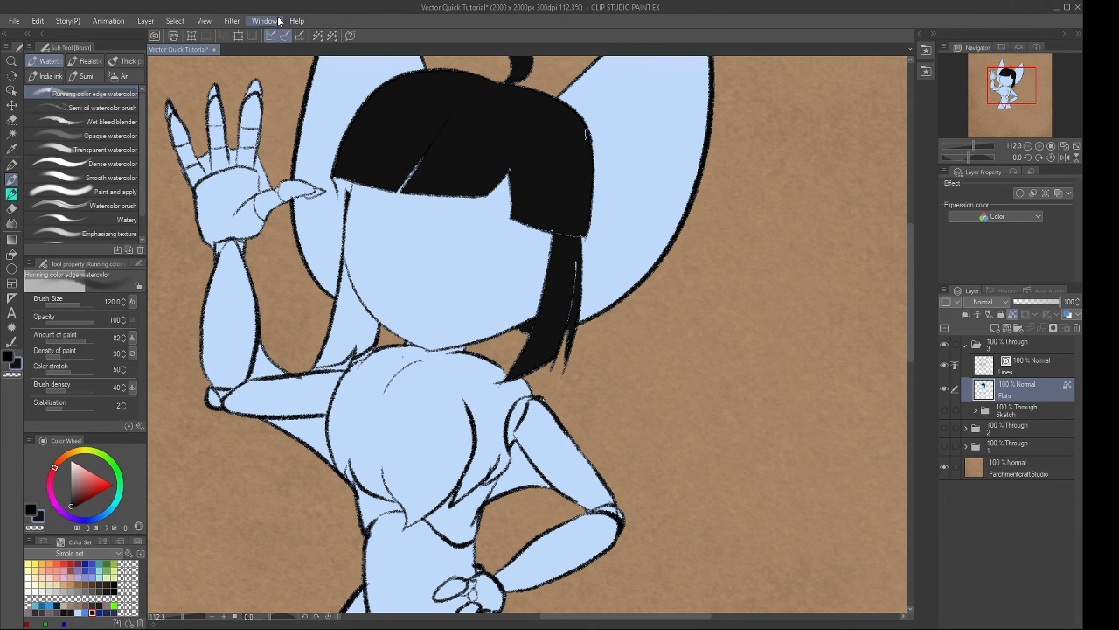
key("p")
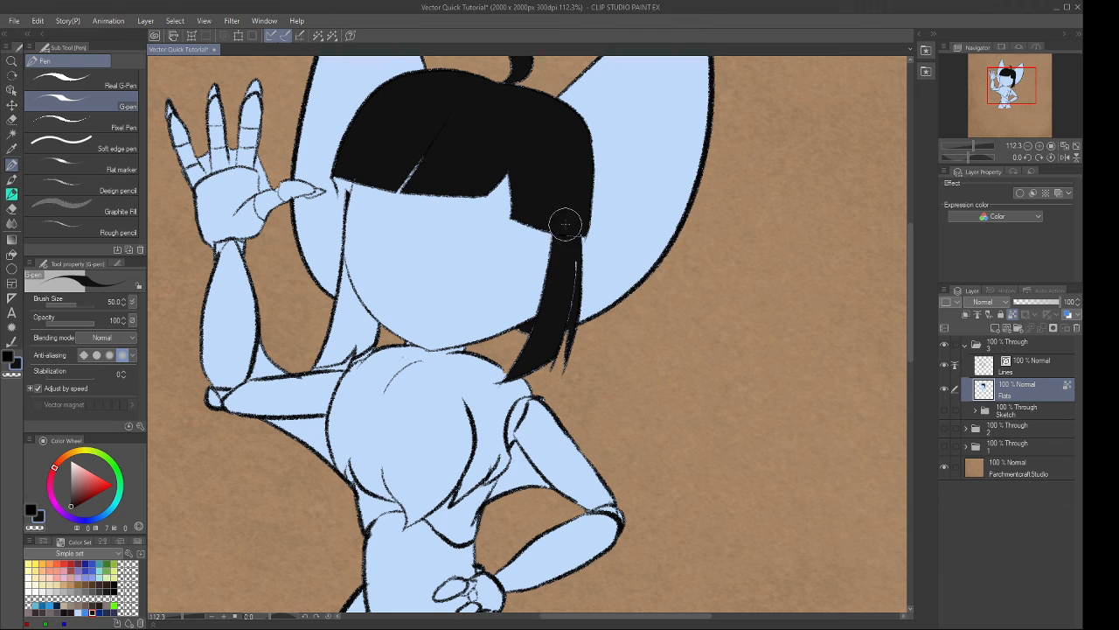
mouse_move(554, 229)
left_mouse_down()
mouse_move(574, 273)
mouse_move(564, 318)
mouse_move(569, 309)
mouse_move(552, 355)
mouse_move(534, 370)
mouse_move(575, 364)
mouse_move(565, 330)
mouse_move(544, 324)
mouse_move(518, 348)
left_mouse_up()
left_click_drag(546, 257, 514, 334)
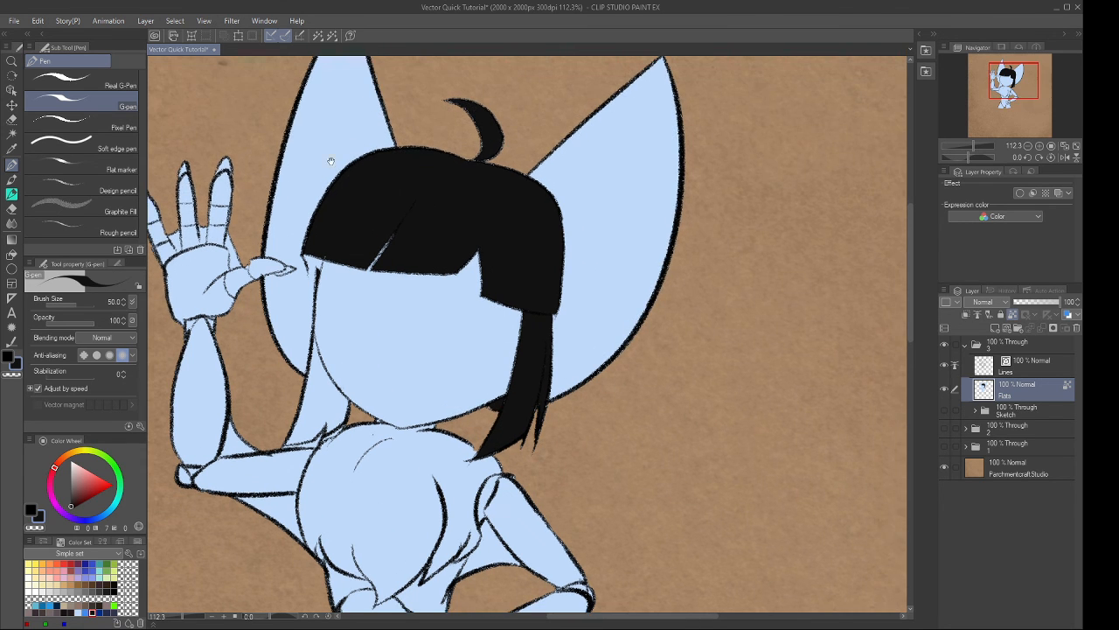
Turn on a red layer color for the Lines layer and inspect how the hair fill meets the line art.
mouse_move(325, 268)
left_mouse_down("ctrl")
mouse_move(385, 264)
mouse_move(393, 342)
left_mouse_up("ctrl")
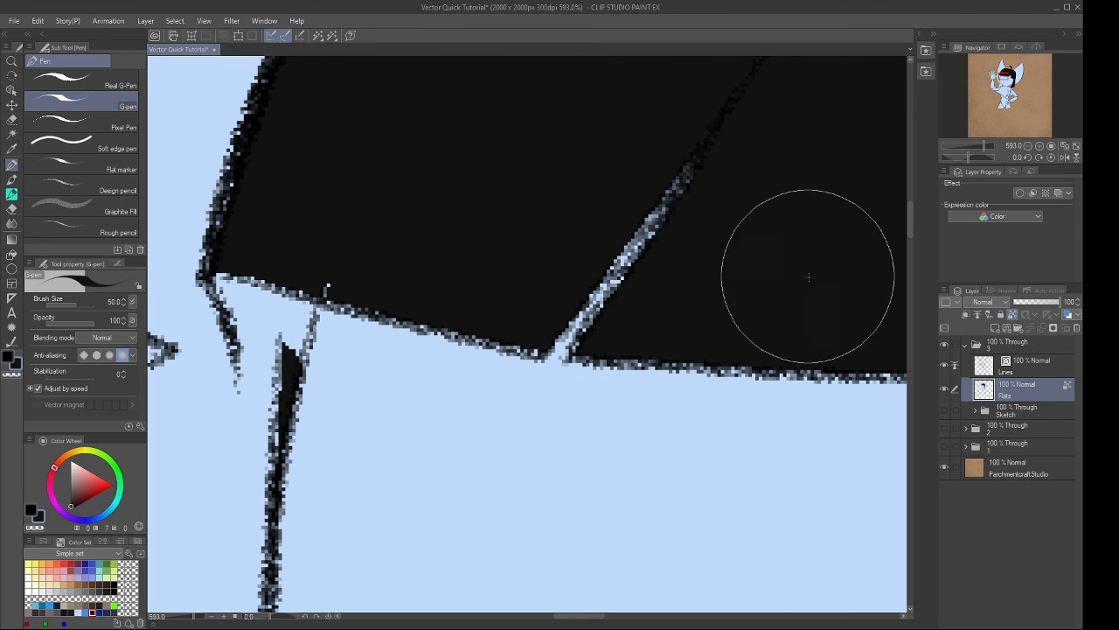
left_click(1022, 371)
left_click(1066, 316)
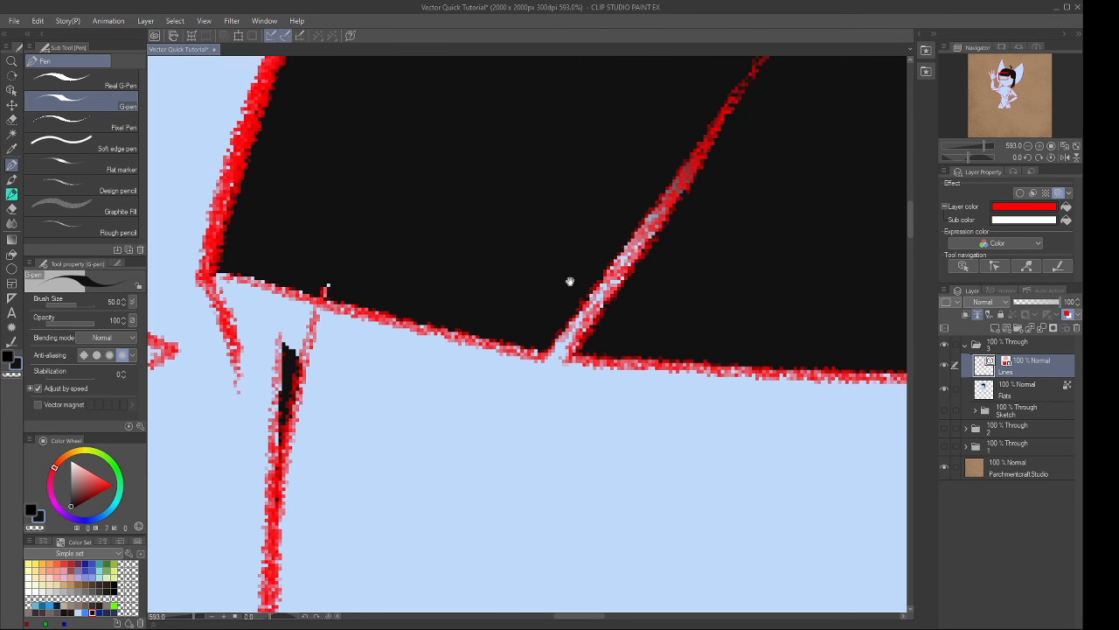
scroll(547, 308, "down", 3)
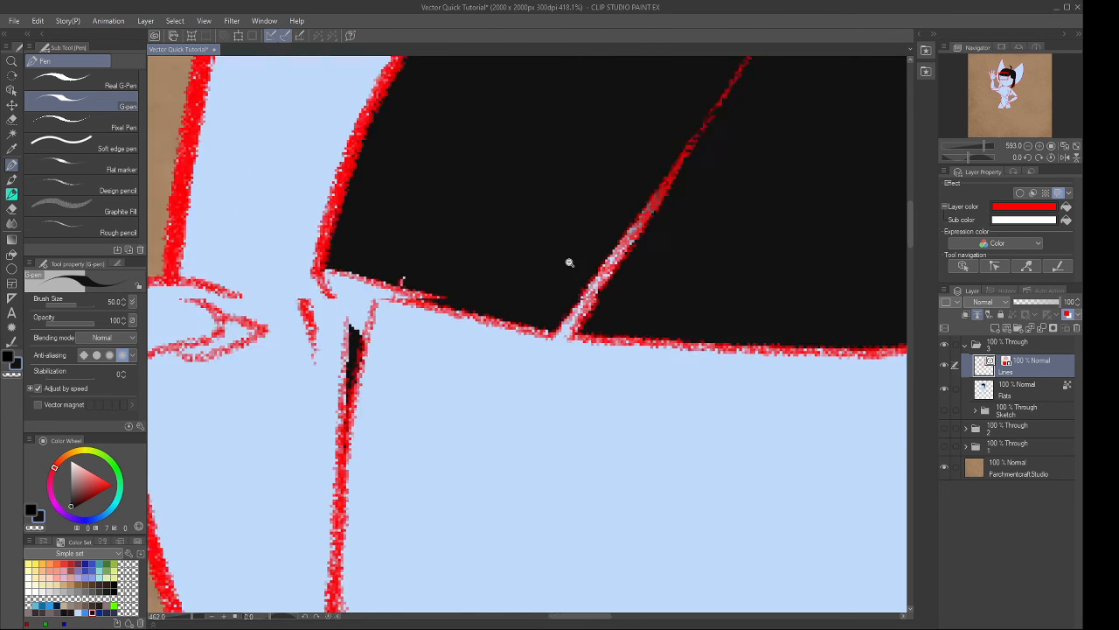
scroll(443, 146, "up", 4)
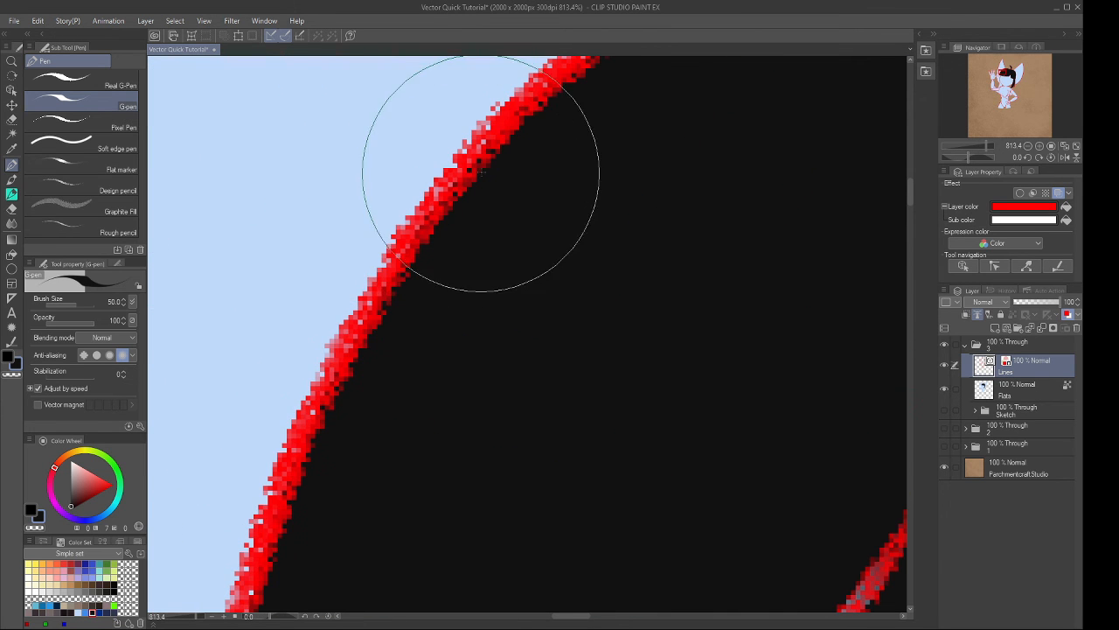
scroll(446, 298, "down", 3)
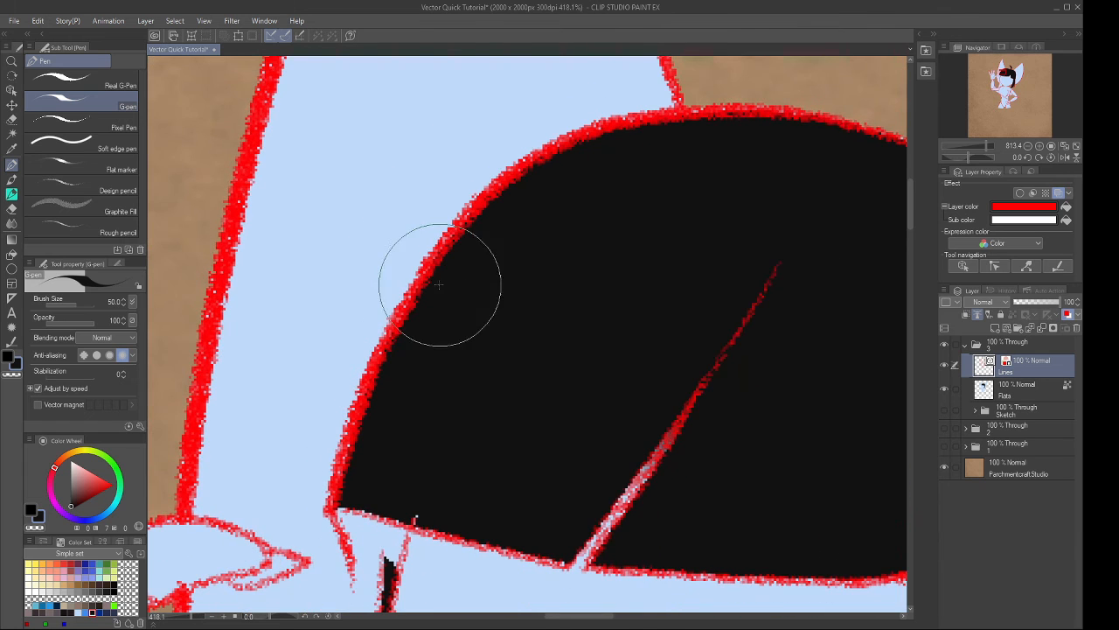
Fill the side lock beside the raised hand with near-black on Flats, using Close and fill with area scaling 2.
key("g")
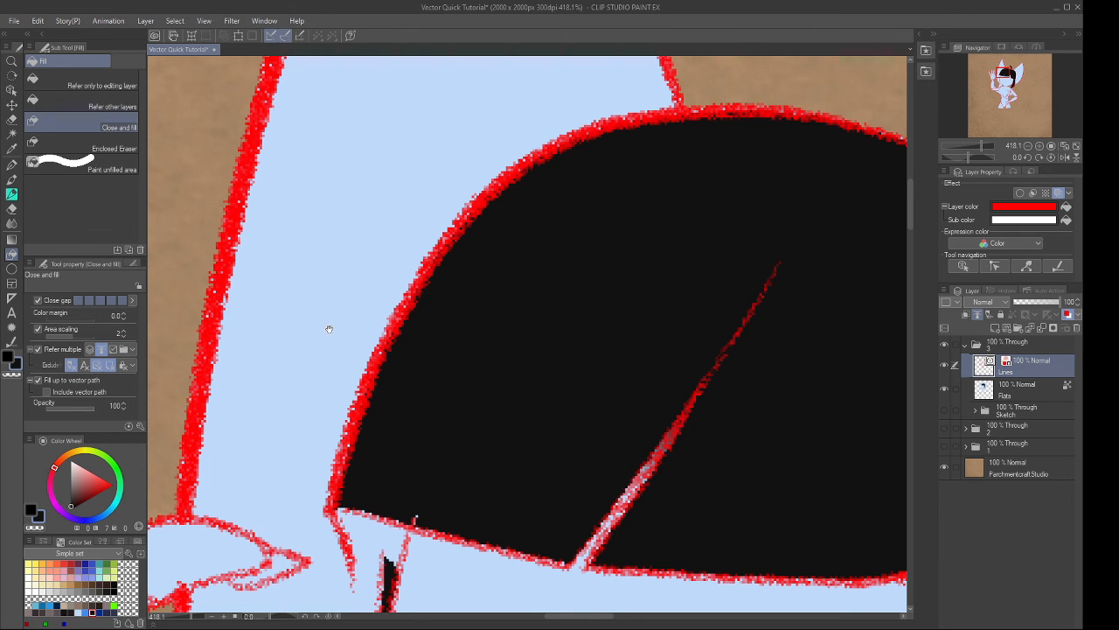
scroll(428, 230, "down", 5)
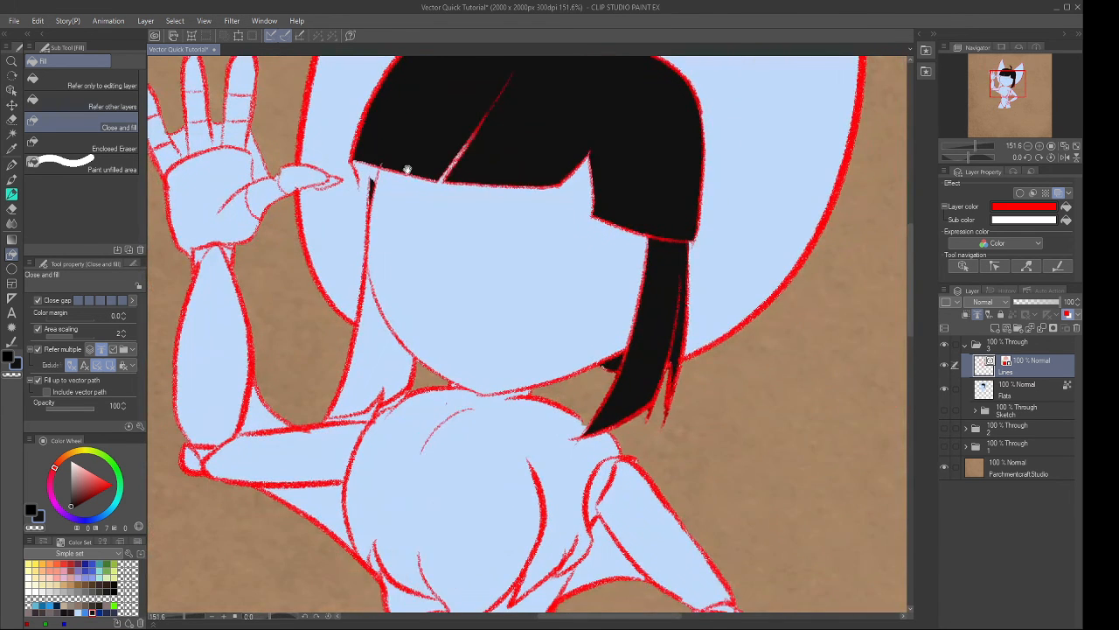
left_click_drag(408, 170, 444, 146)
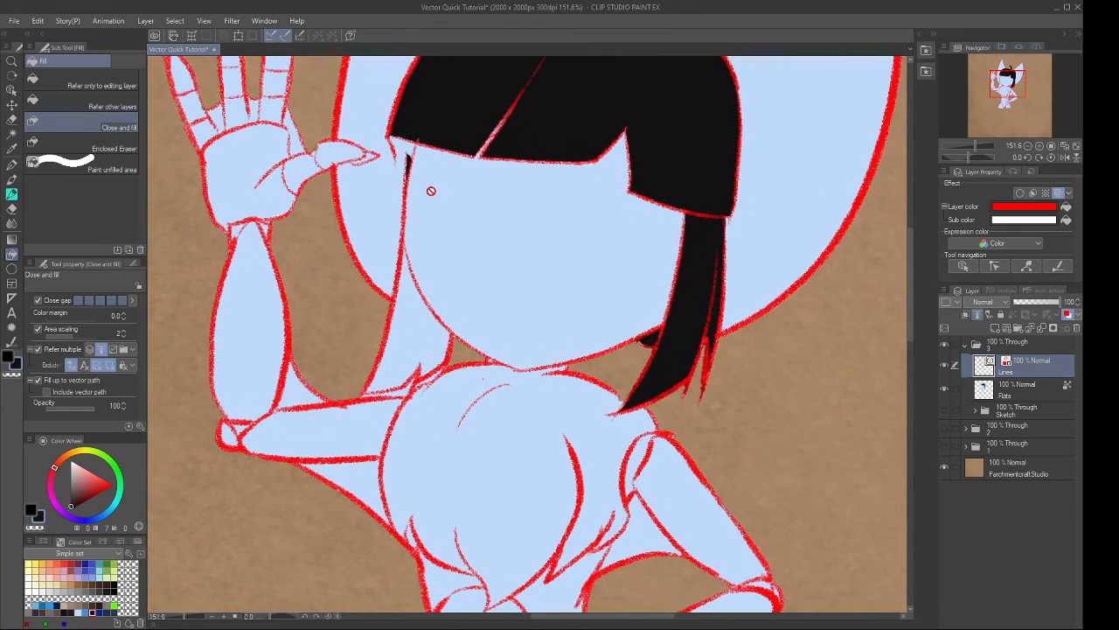
left_click(1022, 382)
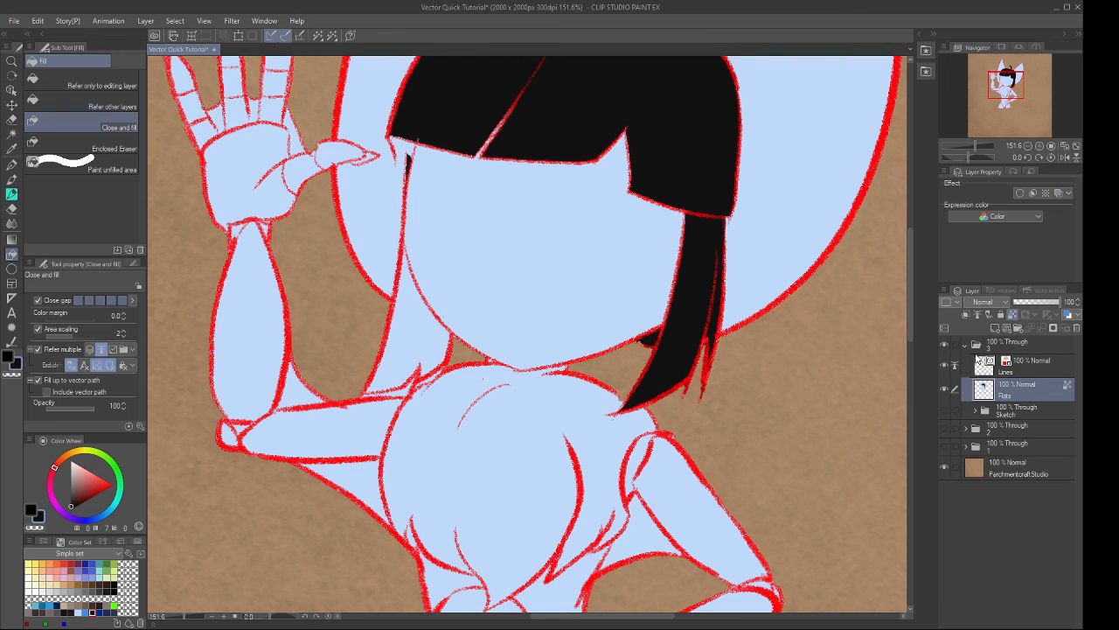
left_click_drag(413, 149, 364, 304)
left_click_drag(464, 339, 482, 168)
mouse_move(383, 172)
left_mouse_down()
mouse_move(335, 347)
mouse_move(348, 403)
left_mouse_up()
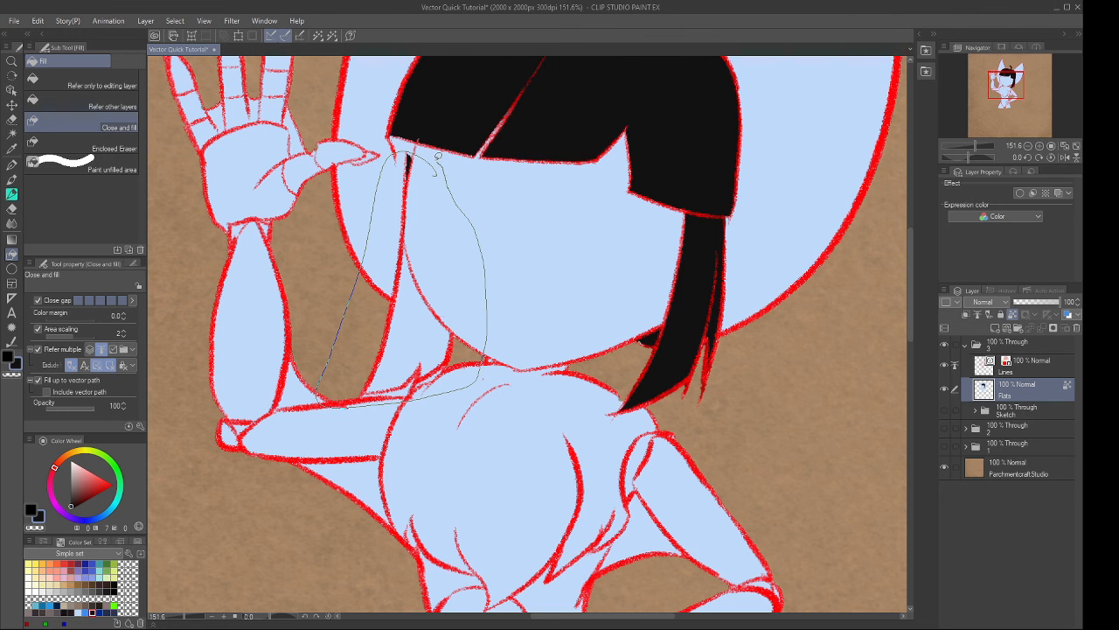
left_click_drag(438, 156, 428, 153)
scroll(448, 364, "up", 5)
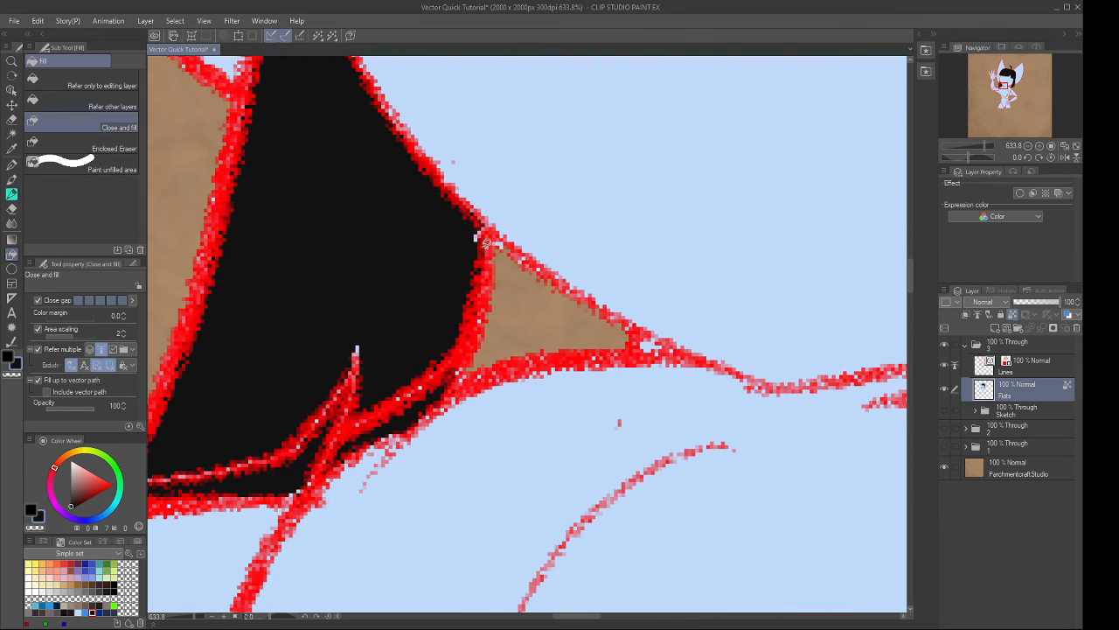
Erase the black fill that spilled between that lock's lower edge and the shoulder and arm on Flats.
scroll(375, 362, "down", 2)
key("e")
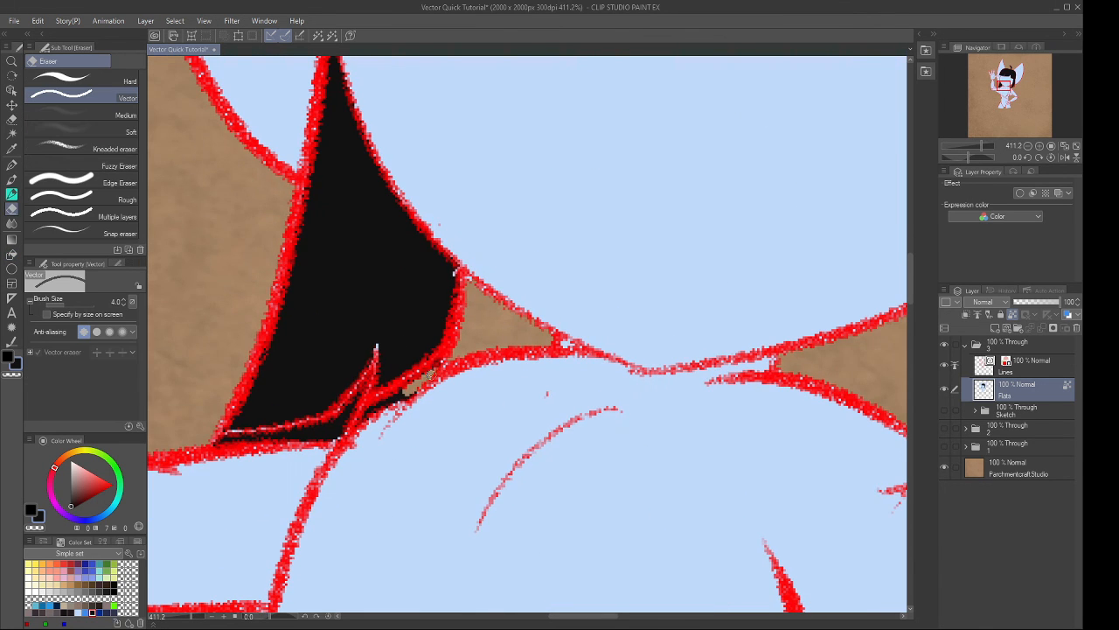
left_click_drag(341, 430, 360, 394)
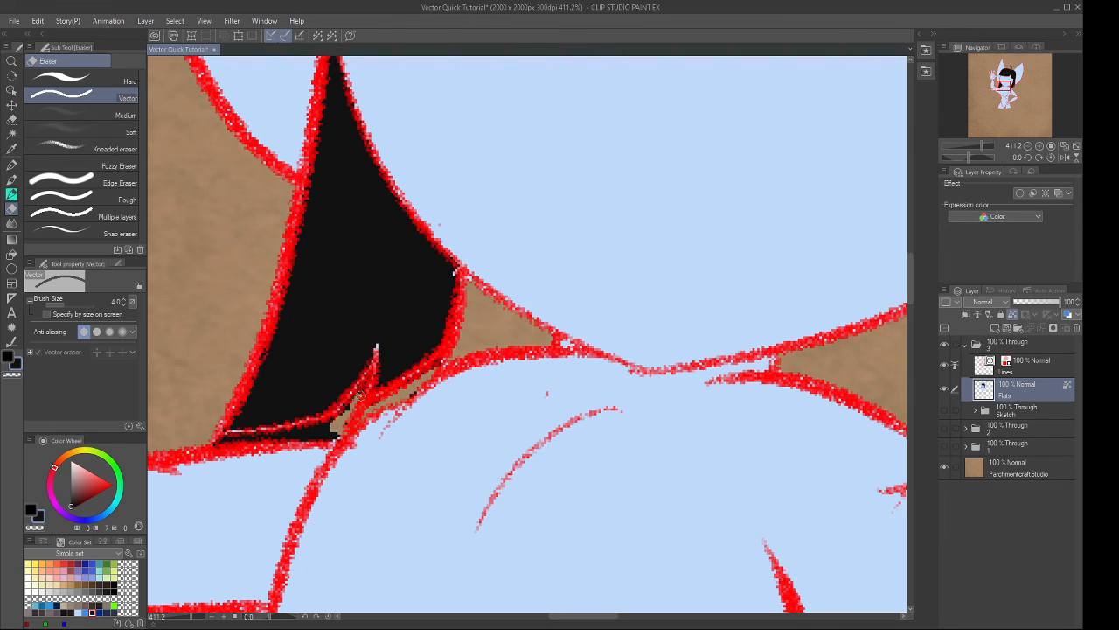
mouse_move(308, 427)
left_mouse_down()
mouse_move(214, 440)
mouse_move(321, 432)
left_mouse_up()
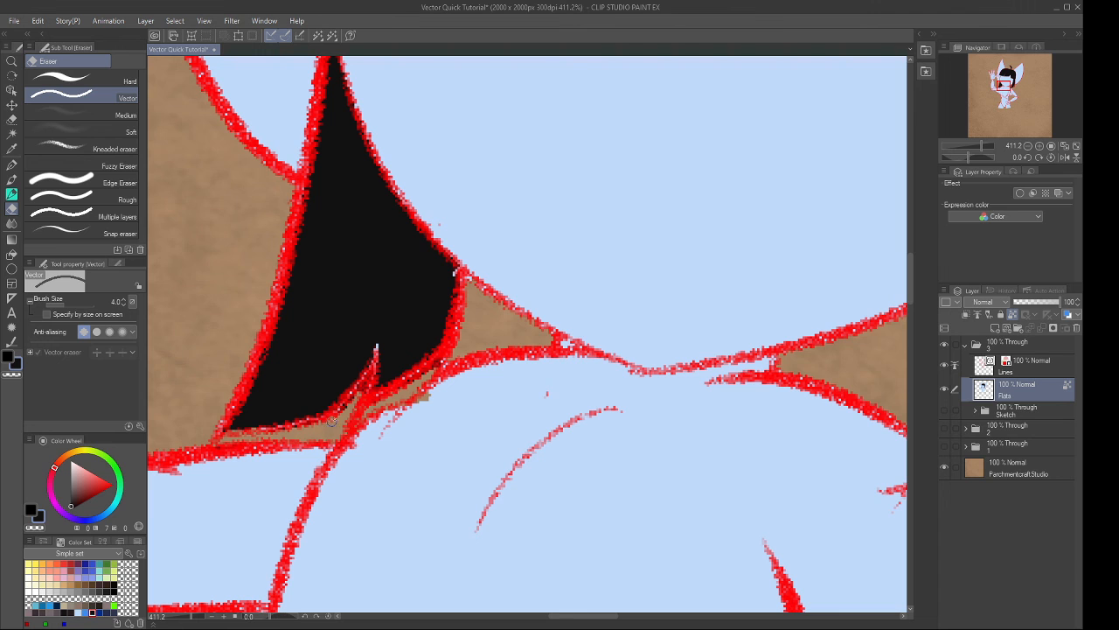
Examine the whole figure's flat colors against the red line art, from the ears down to the thighs.
scroll(269, 400, "down", 6)
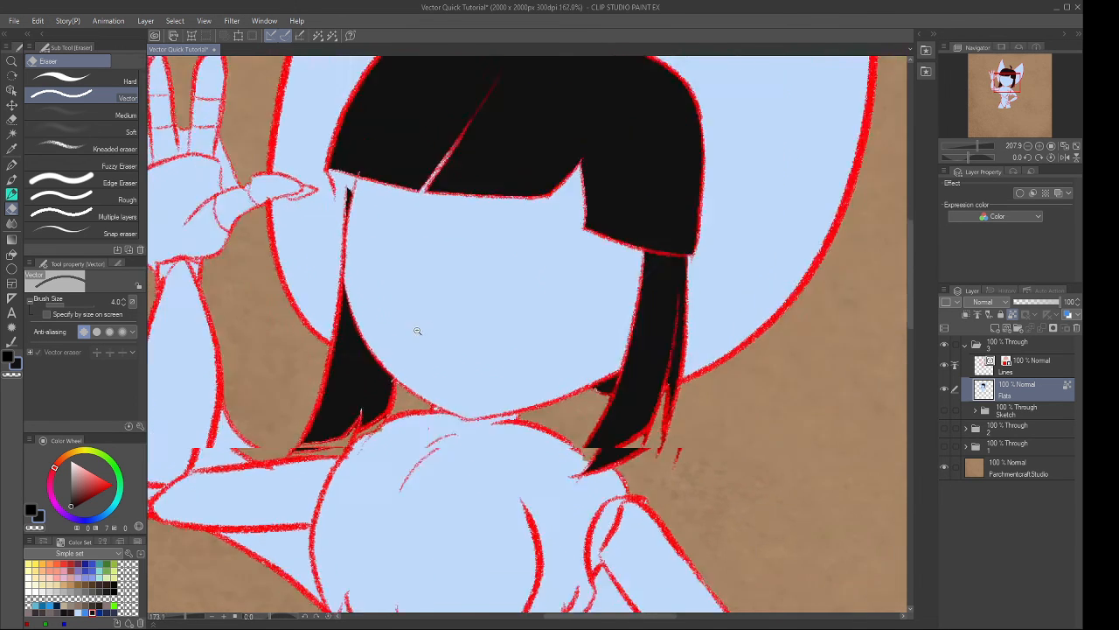
scroll(560, 291, "down", 2)
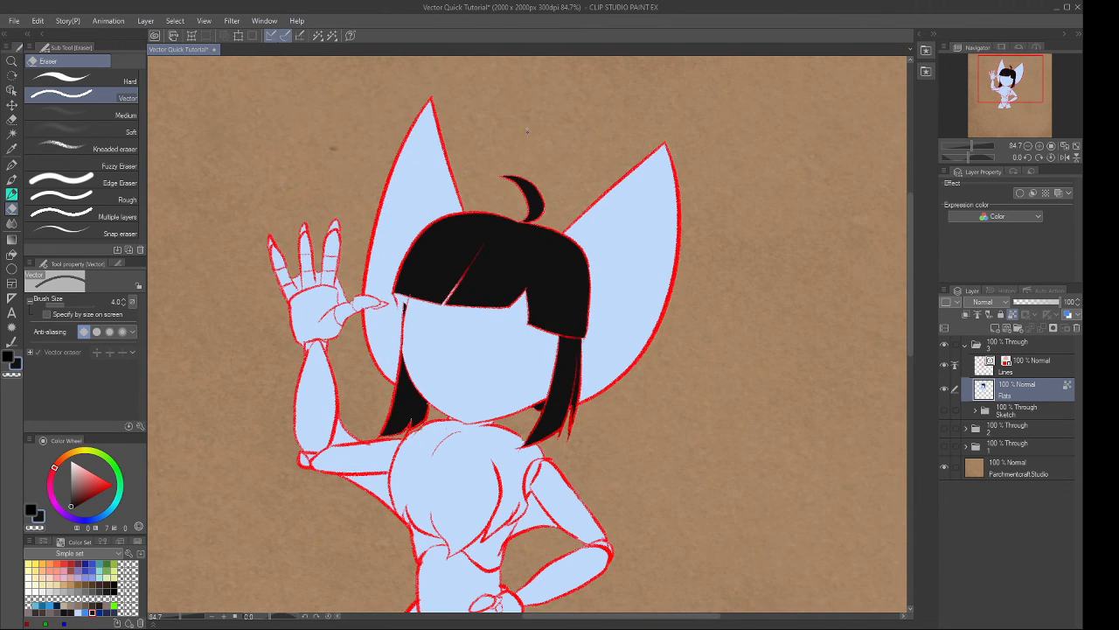
left_click_drag(491, 441, 537, 285)
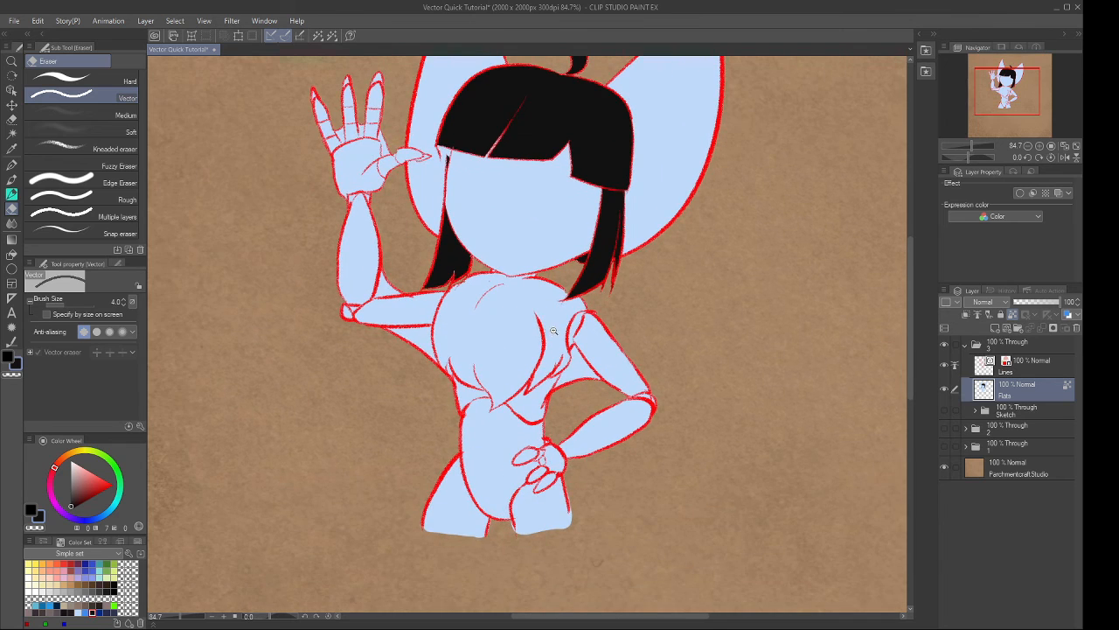
scroll(554, 331, "down", 2)
left_click_drag(603, 303, 563, 386)
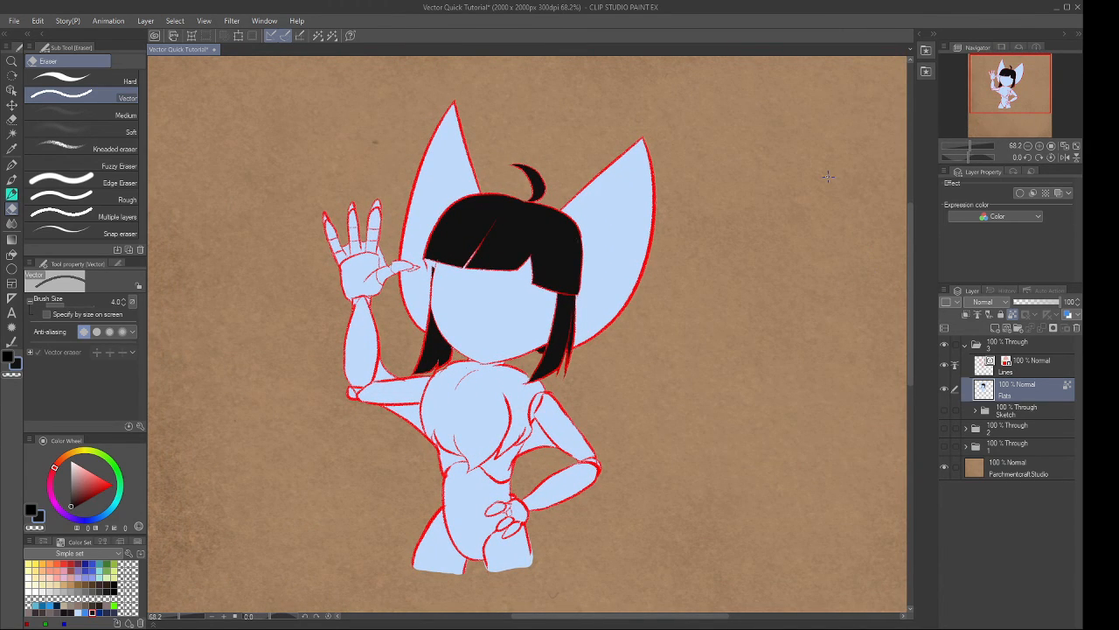
scroll(409, 248, "up", 2)
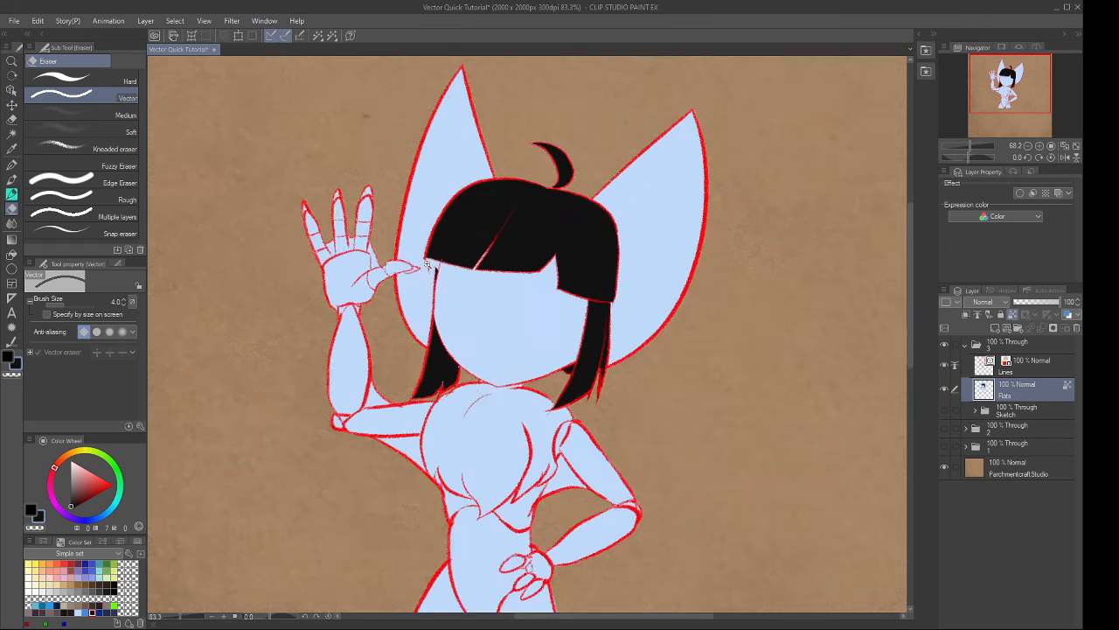
scroll(437, 259, "down", 1)
left_click_drag(477, 285, 495, 243)
left_click_drag(449, 341, 462, 300)
left_click_drag(619, 312, 594, 359)
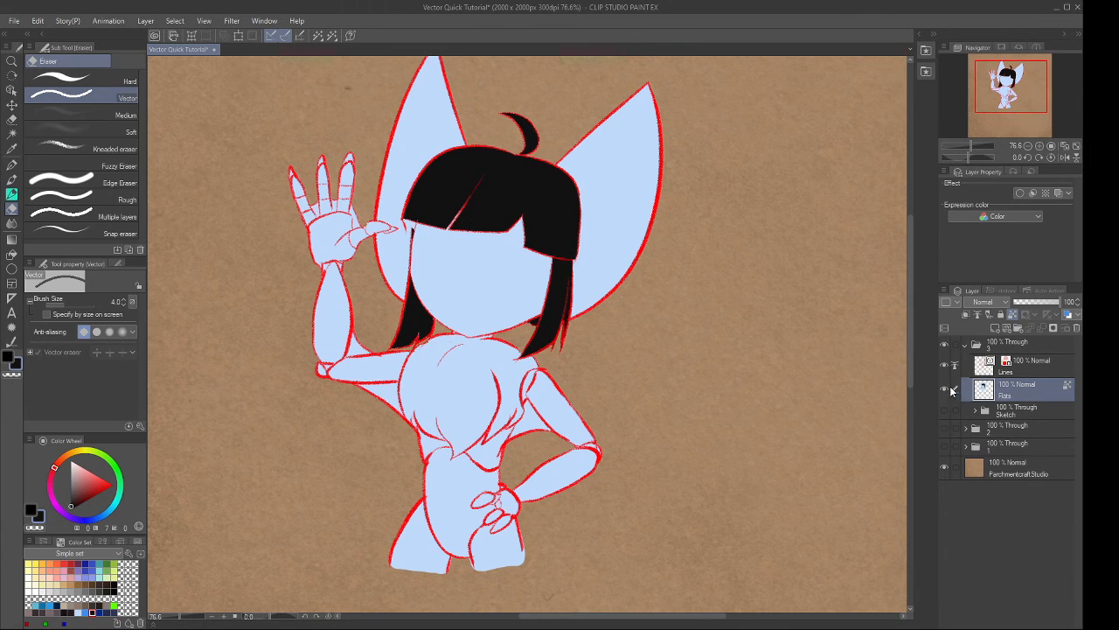